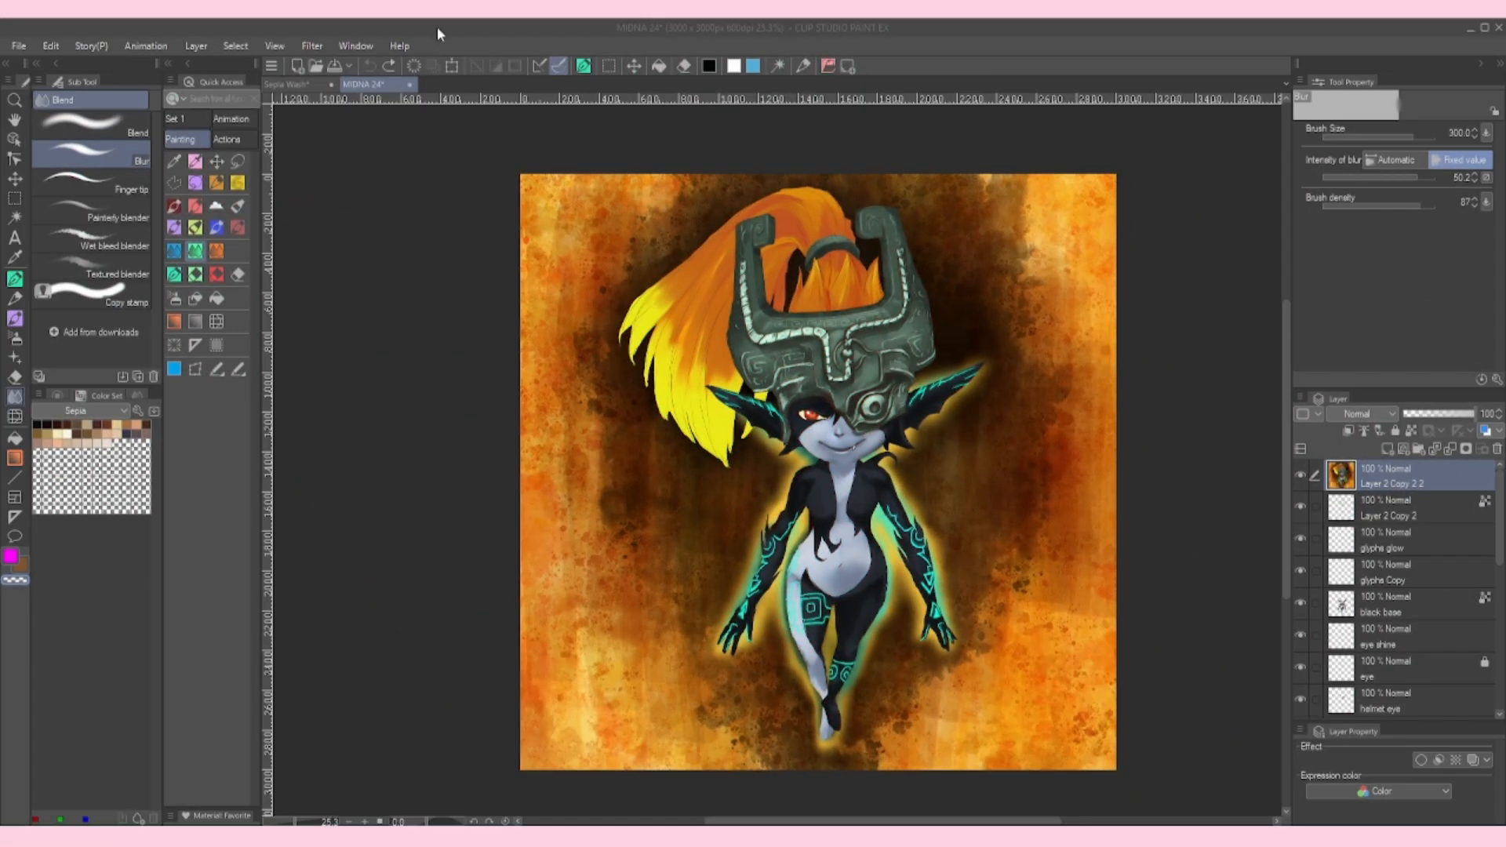
Show the Auto Action and History palettes
left_click(354, 45)
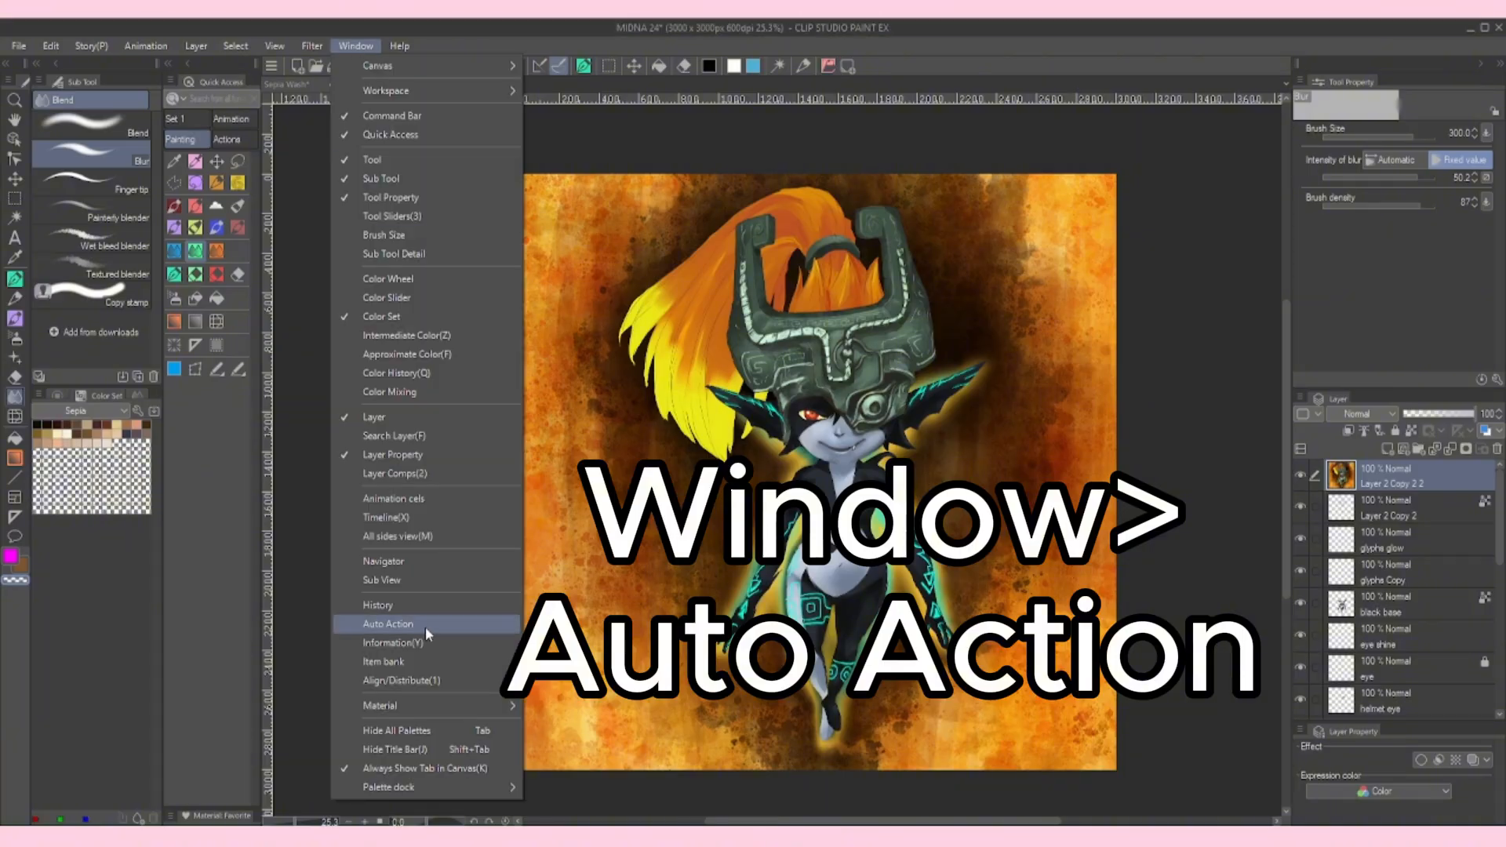
left_click(425, 624)
left_click(354, 46)
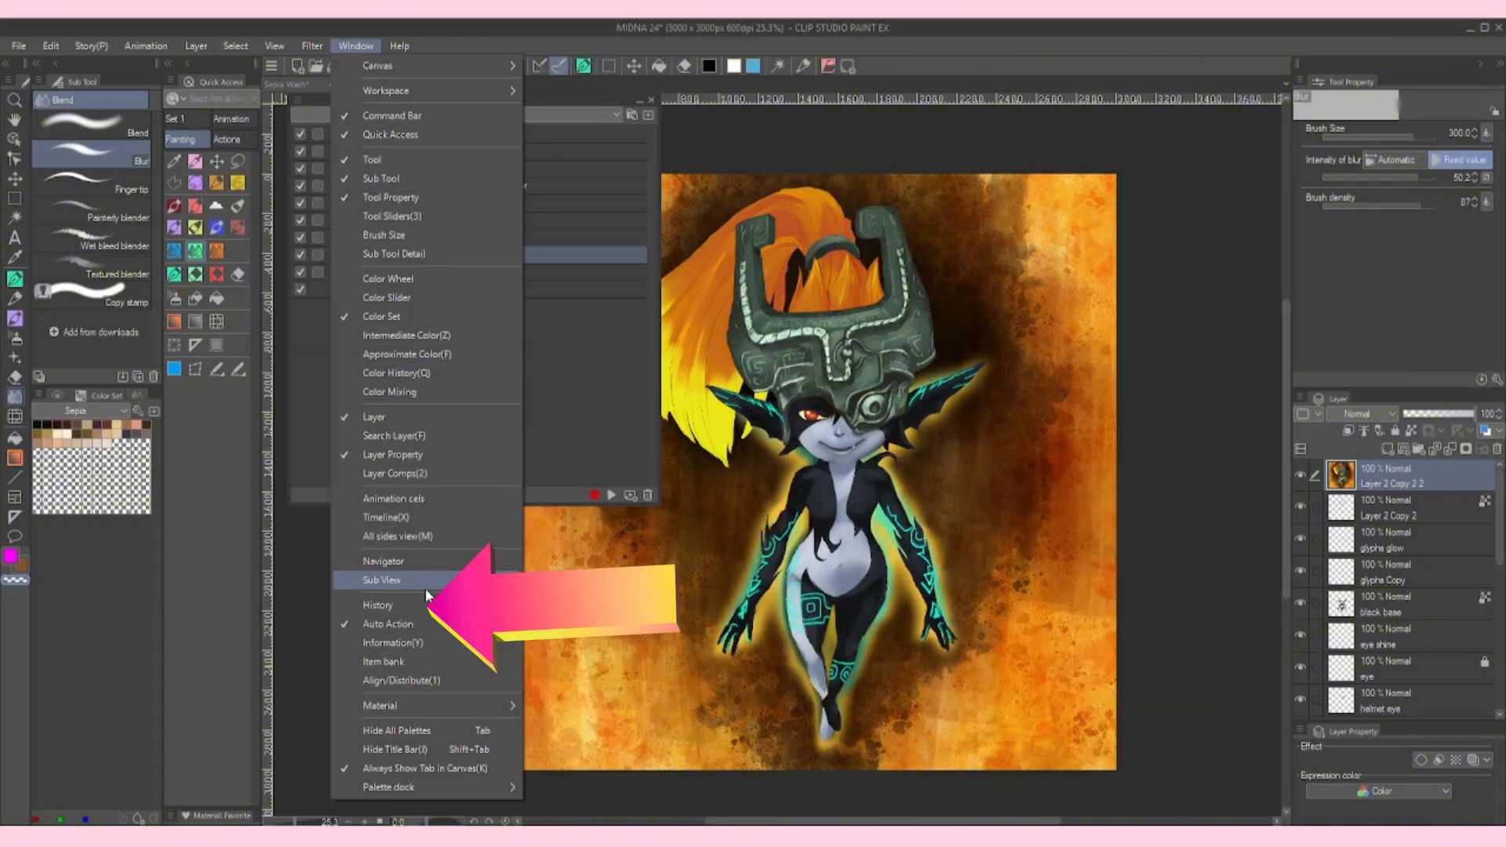
left_click(379, 605)
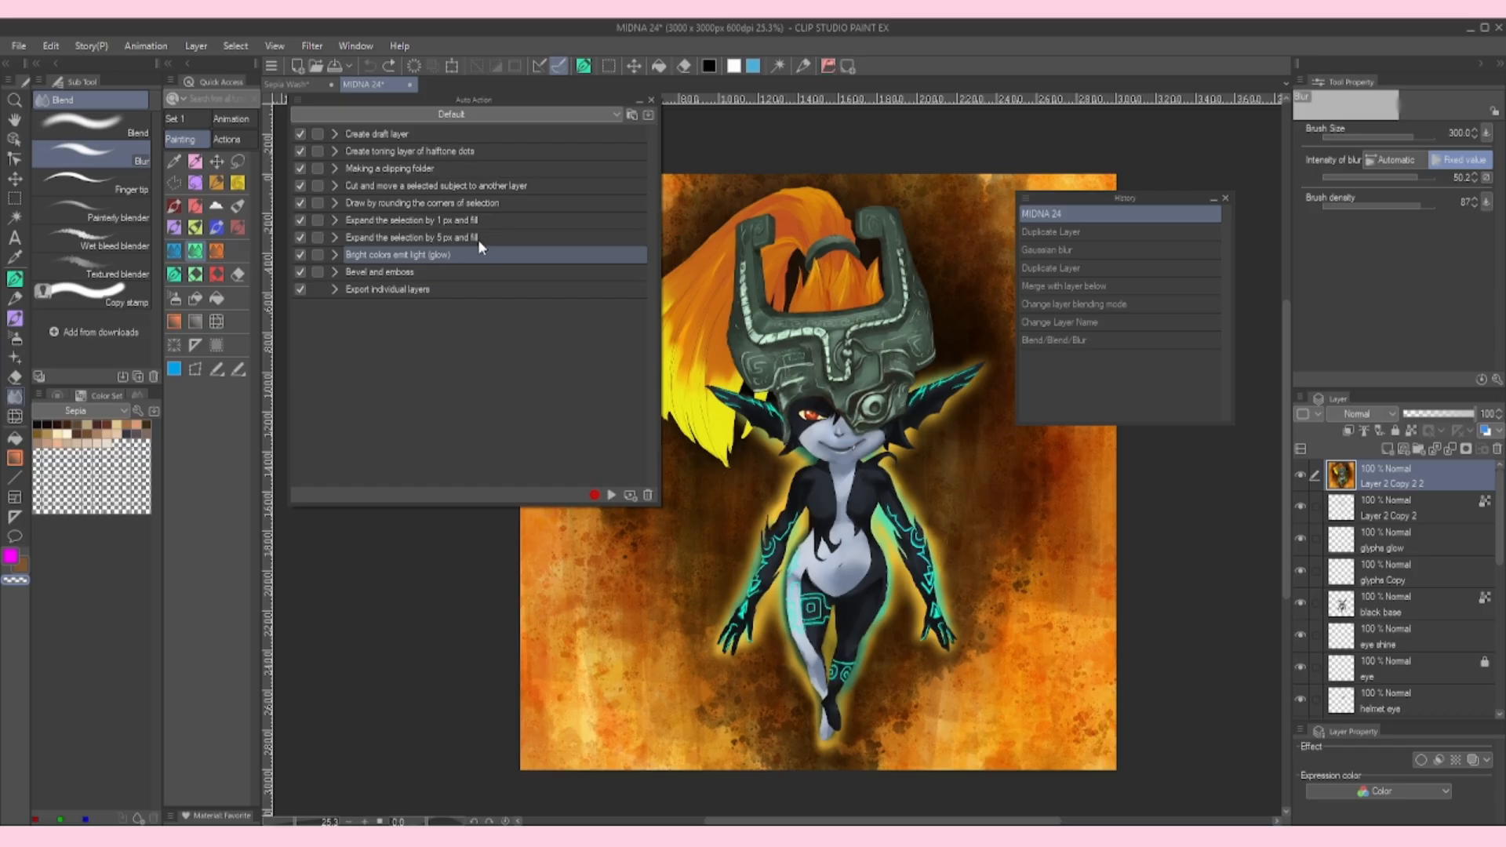
Run the default "Bright colors emit light (glow)" auto action and expand its list of commands
left_click(335, 254)
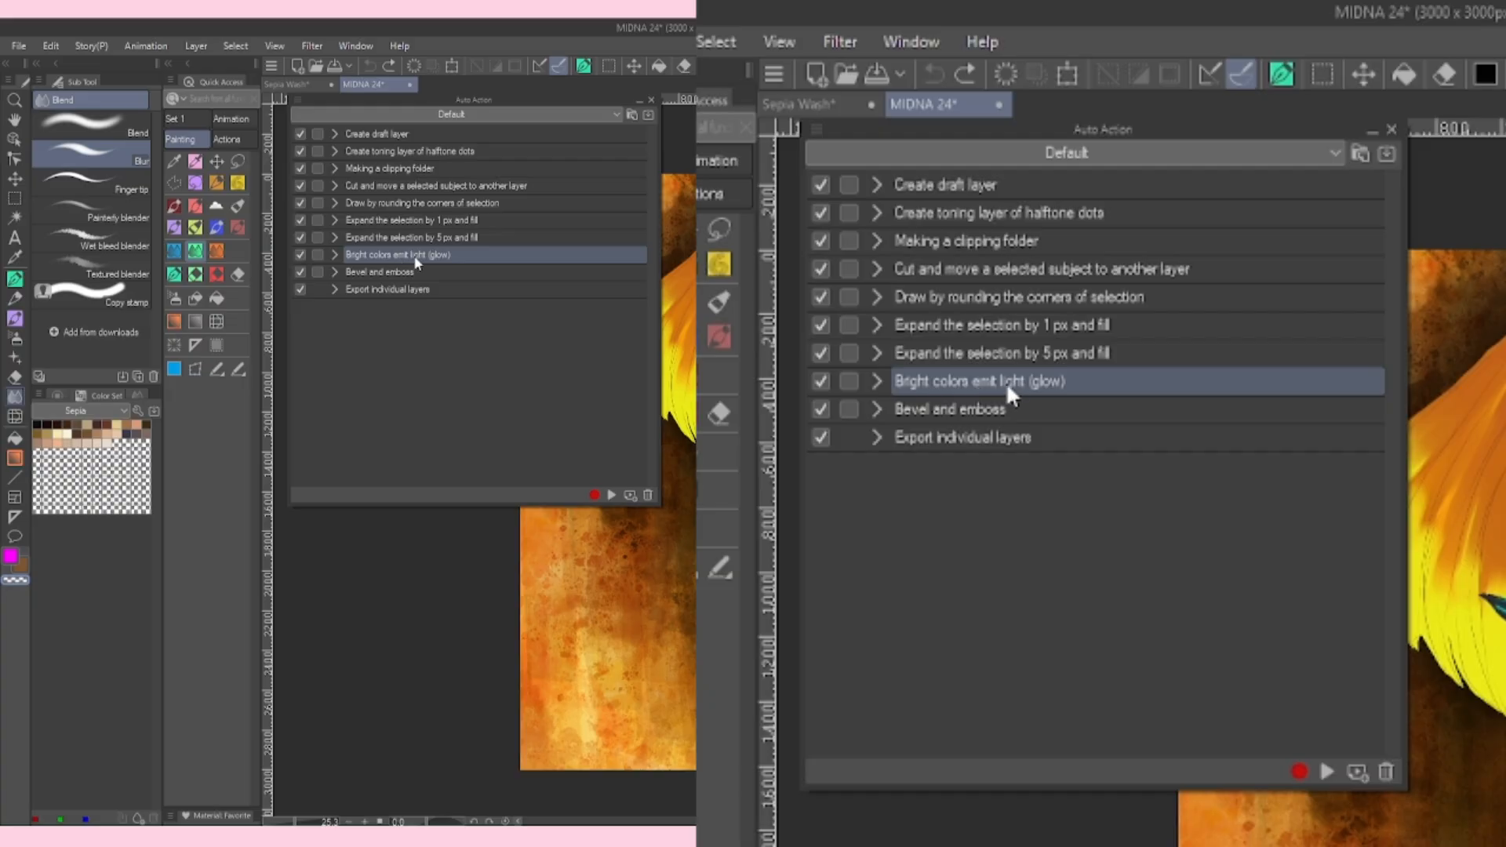
left_click(612, 495)
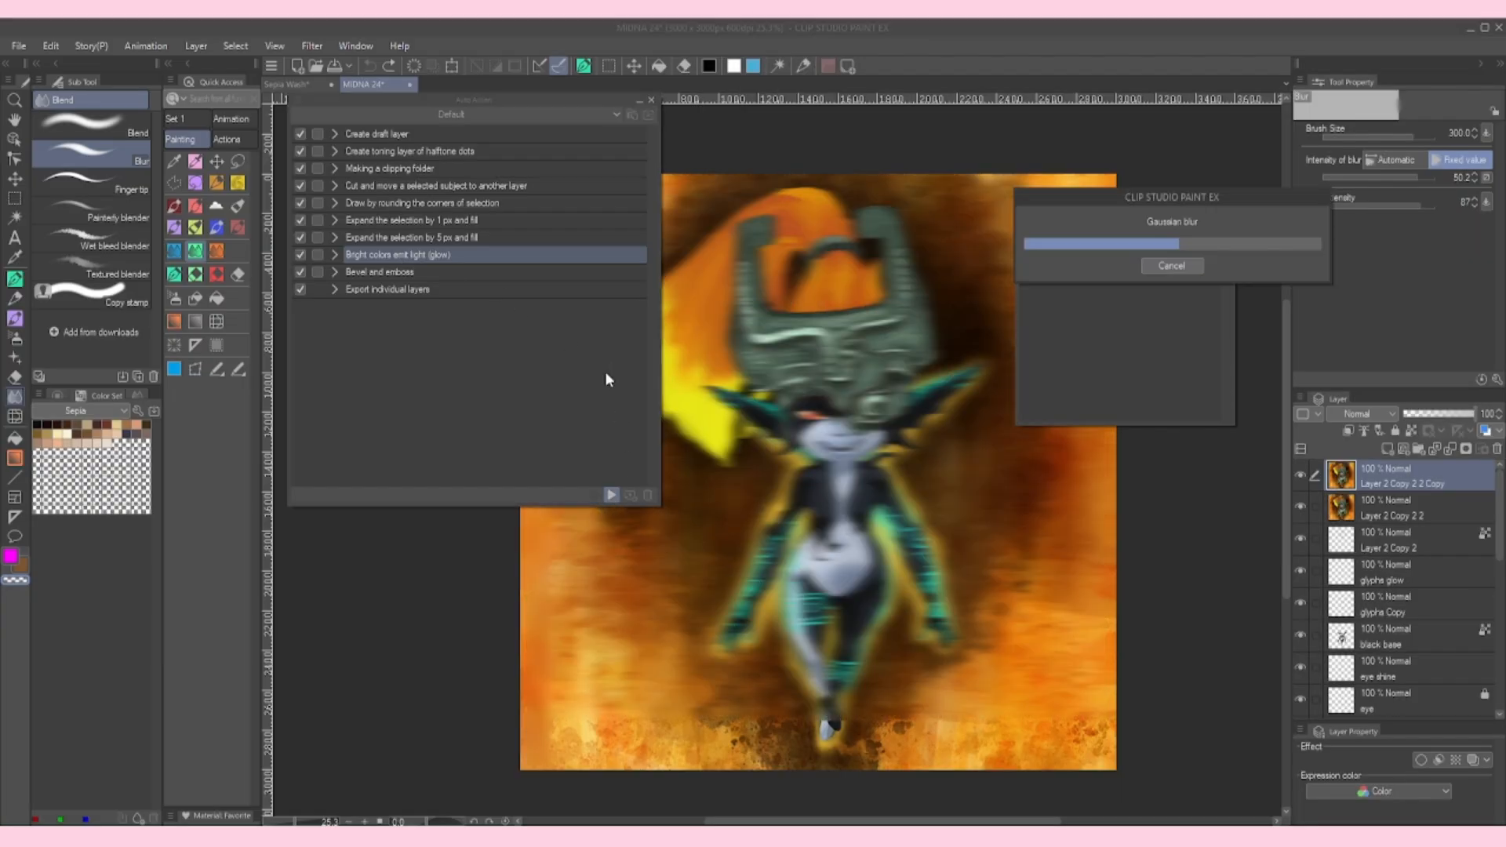
left_click(335, 255)
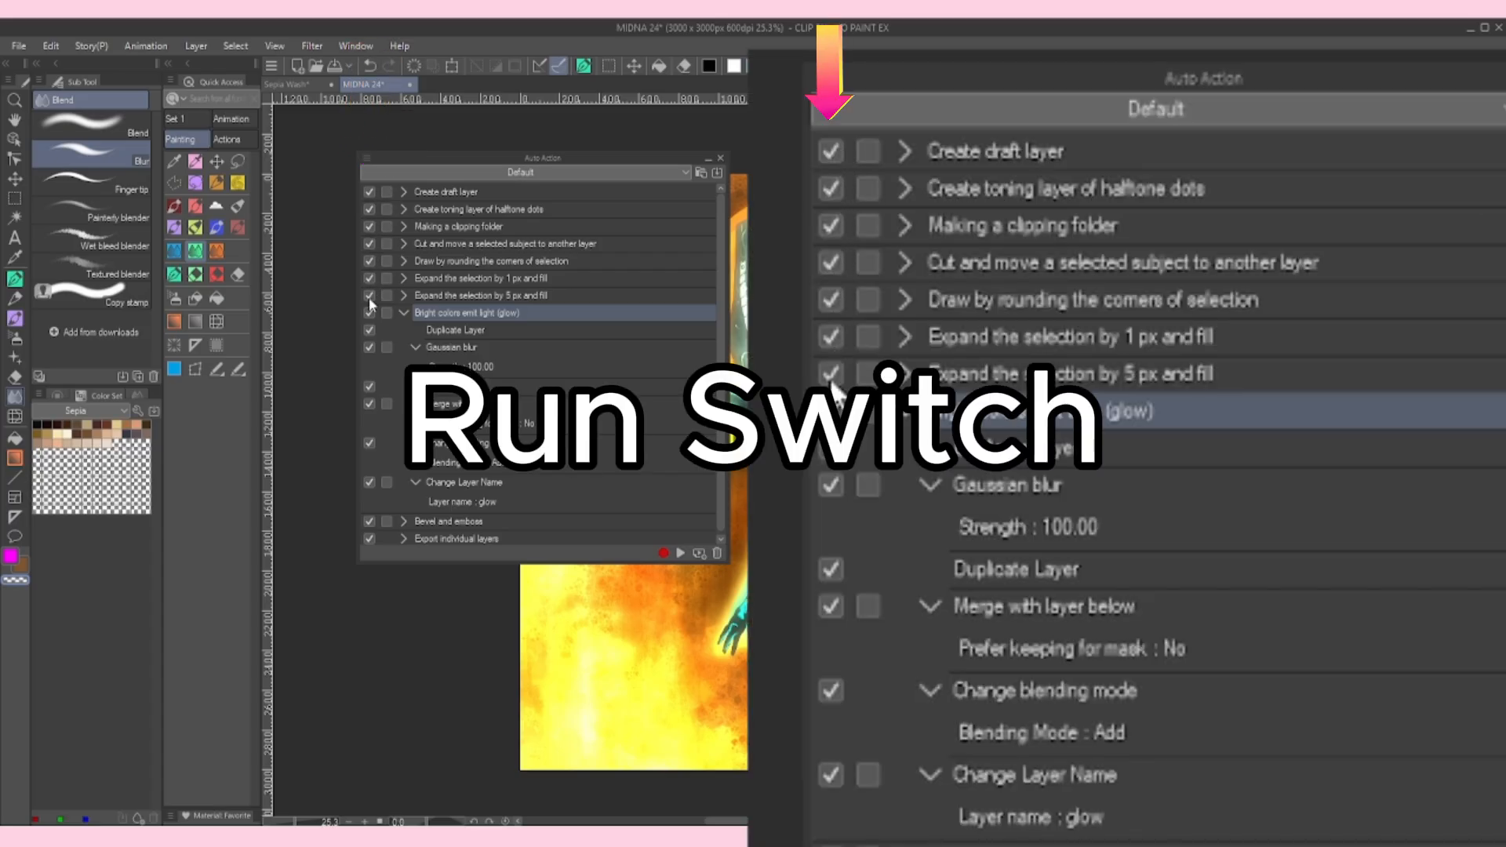
Switch the glow action's second Duplicate Layer command off and back on, and enable the change-settings switch for its Gaussian blur
left_click(369, 388)
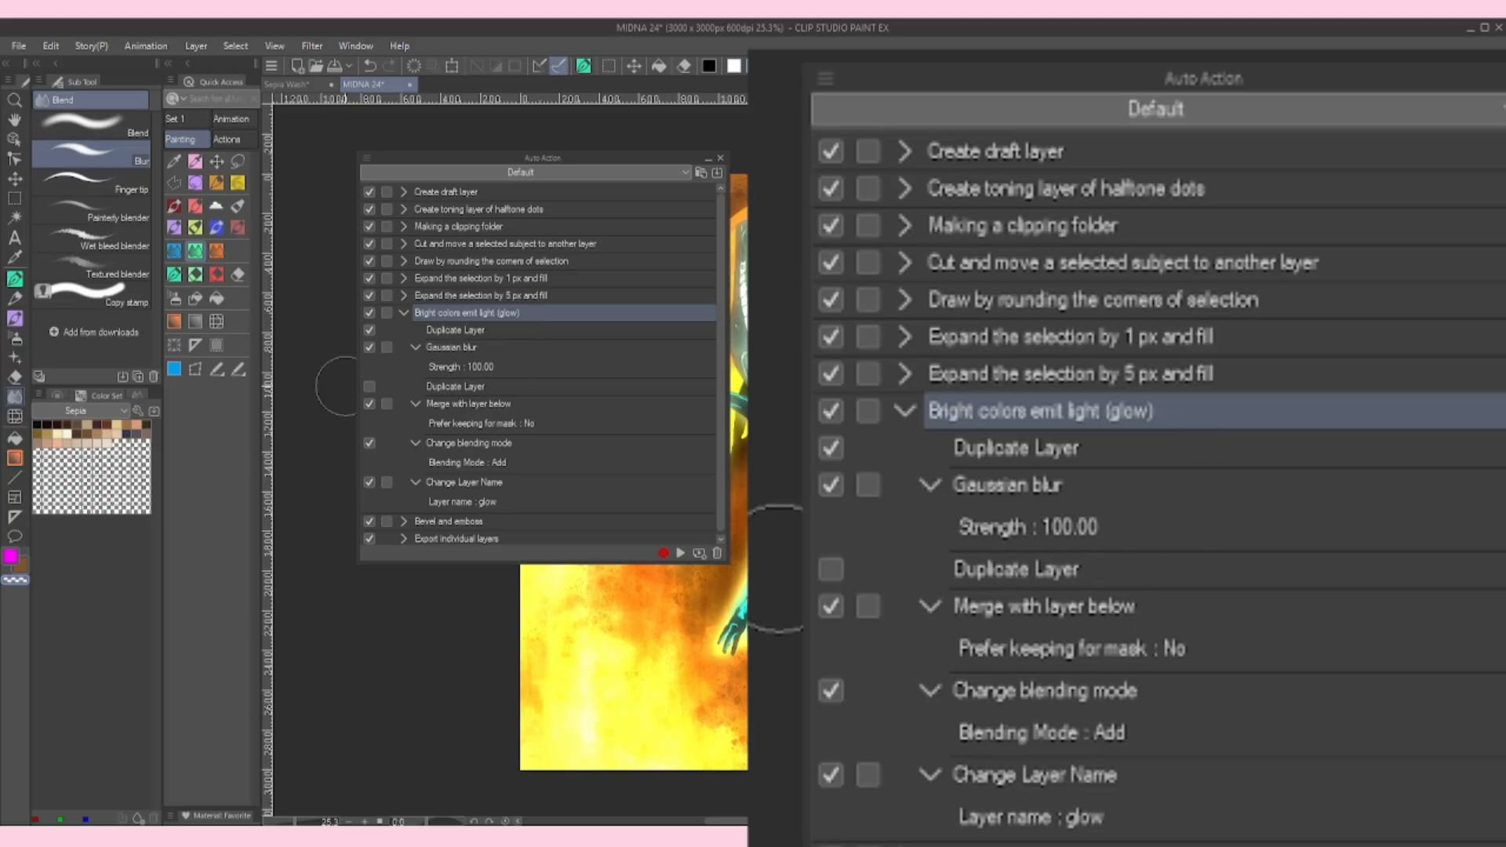
left_click(369, 386)
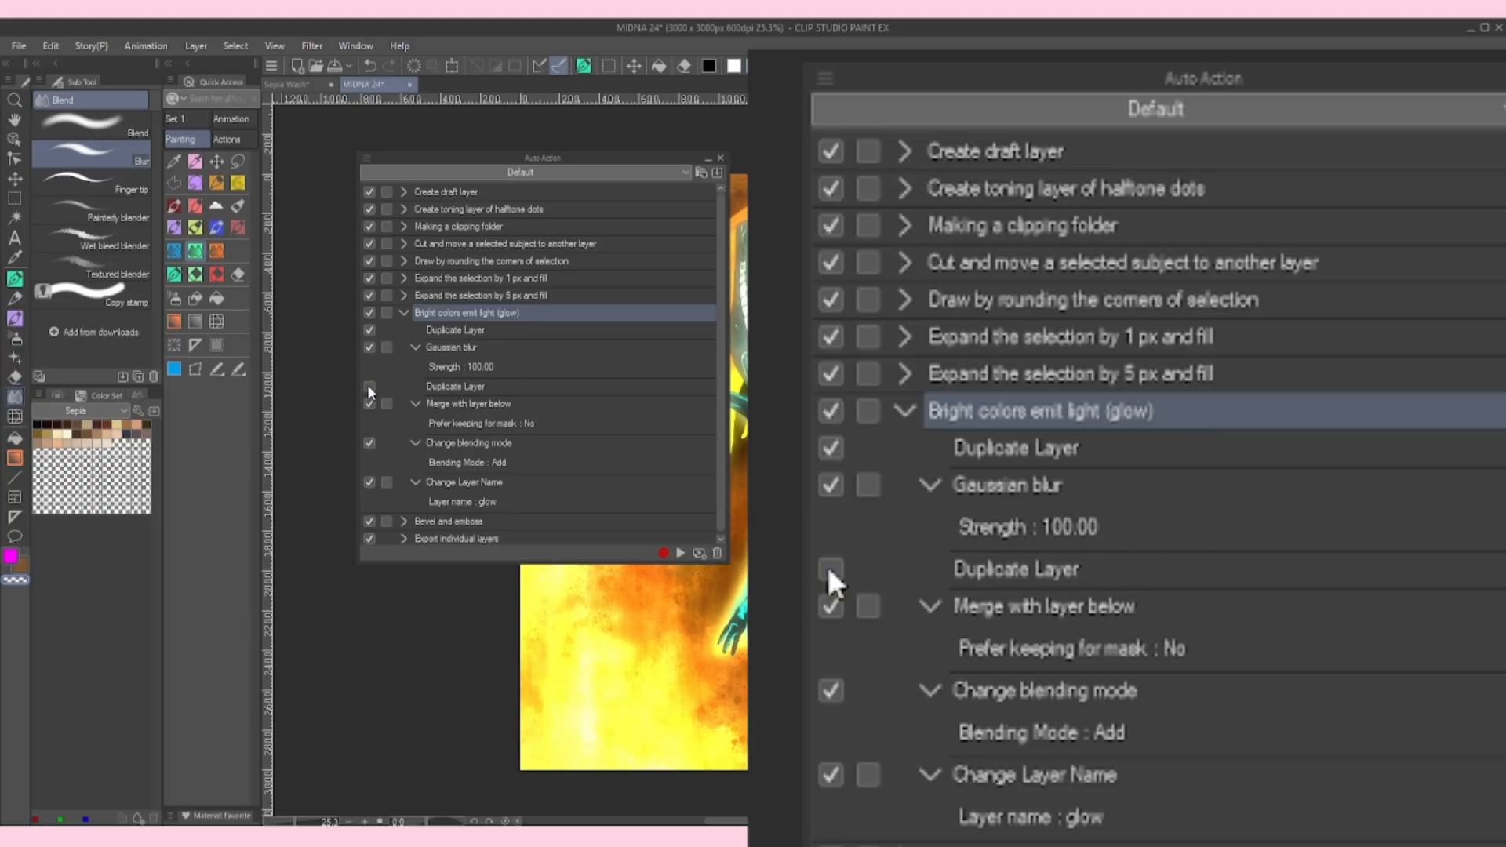
left_click(387, 347)
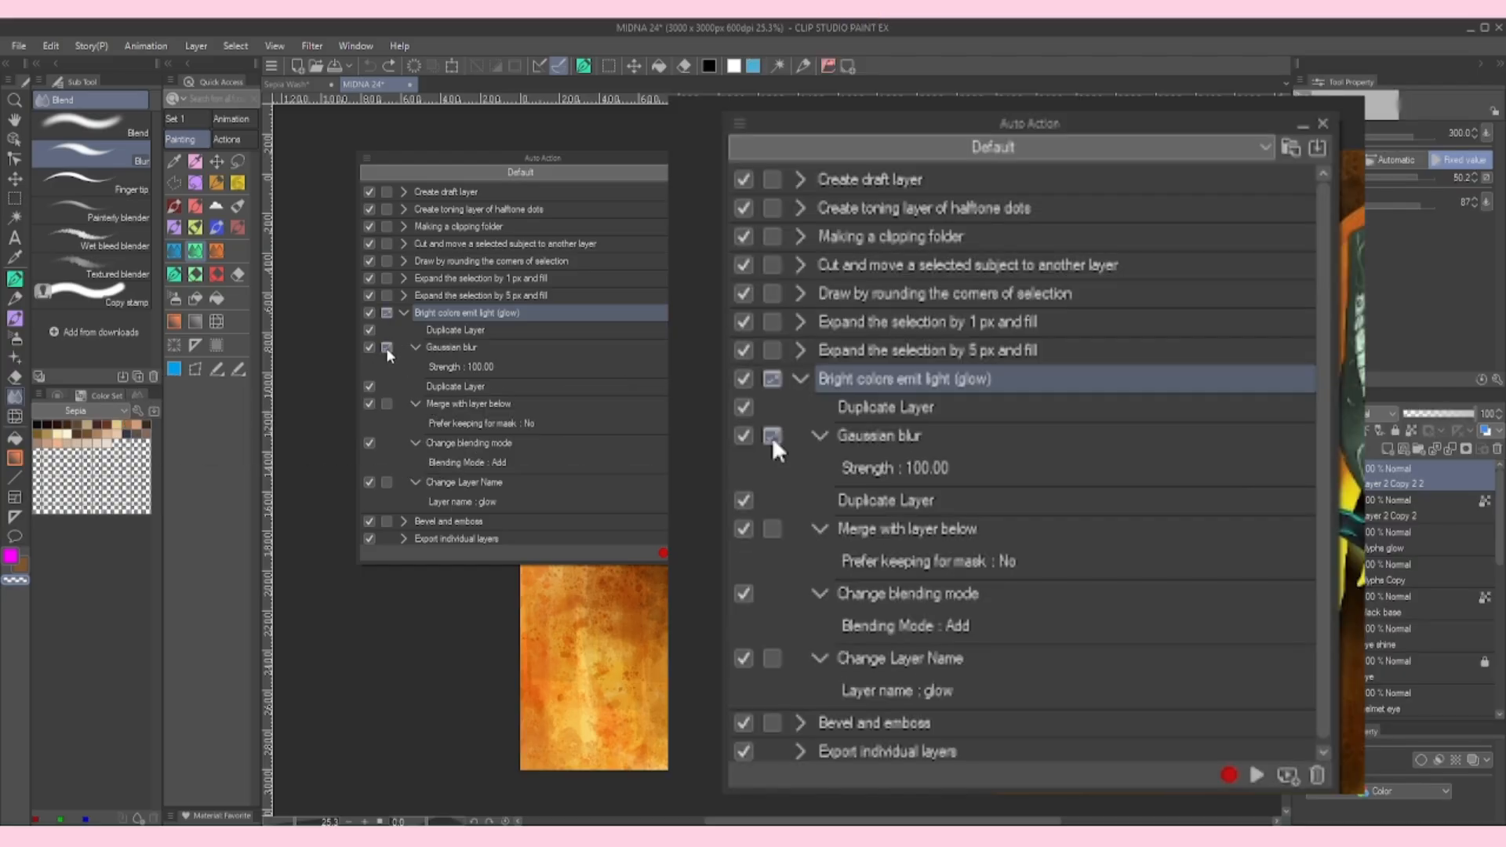
Run the glow action and adjust the Gaussian blur strength when its settings open
left_click(1258, 775)
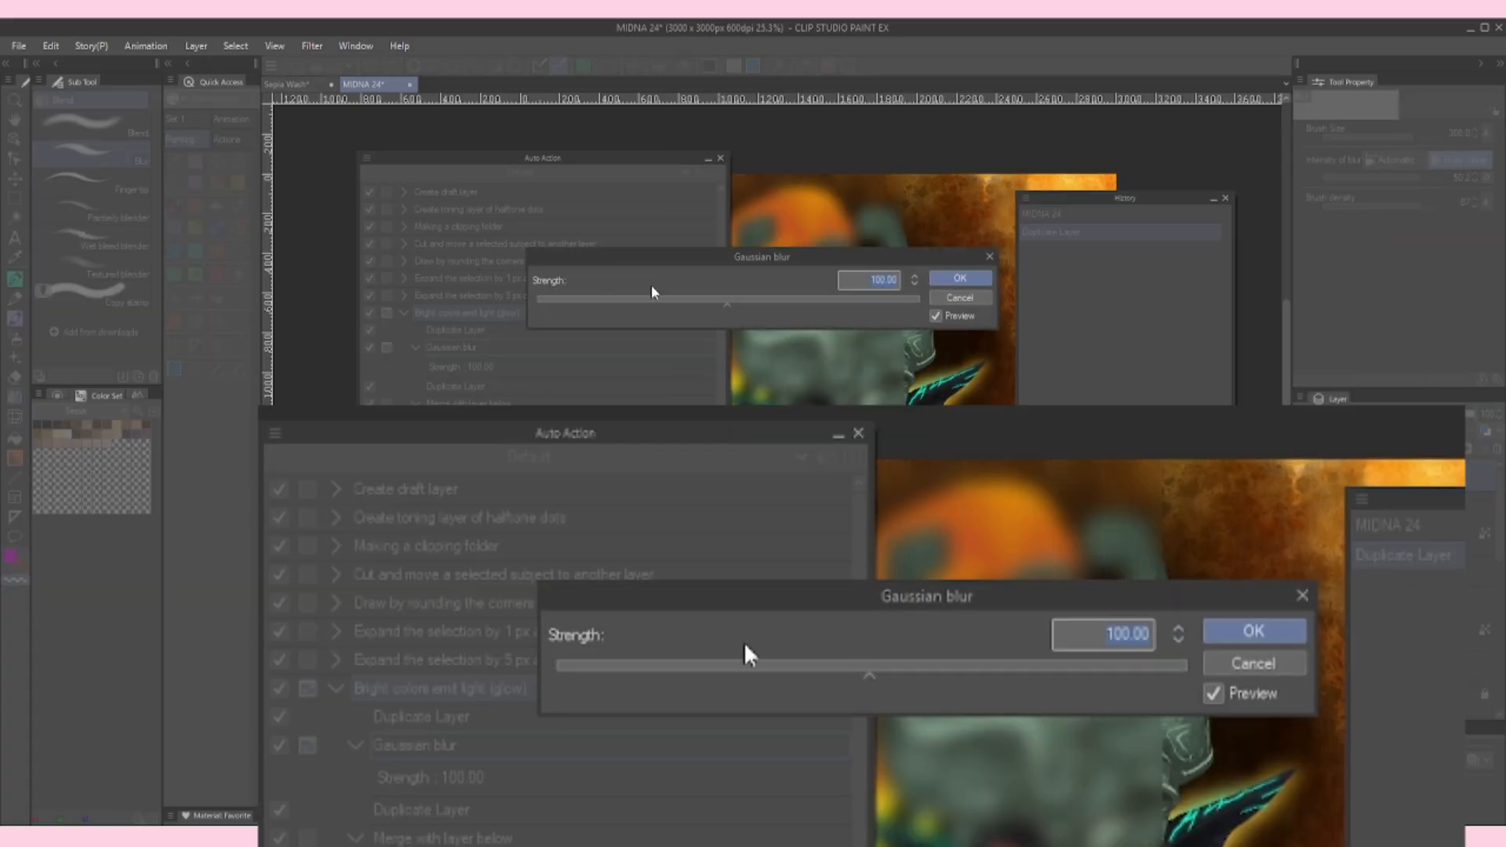
left_click(716, 308)
left_click_drag(714, 303, 758, 307)
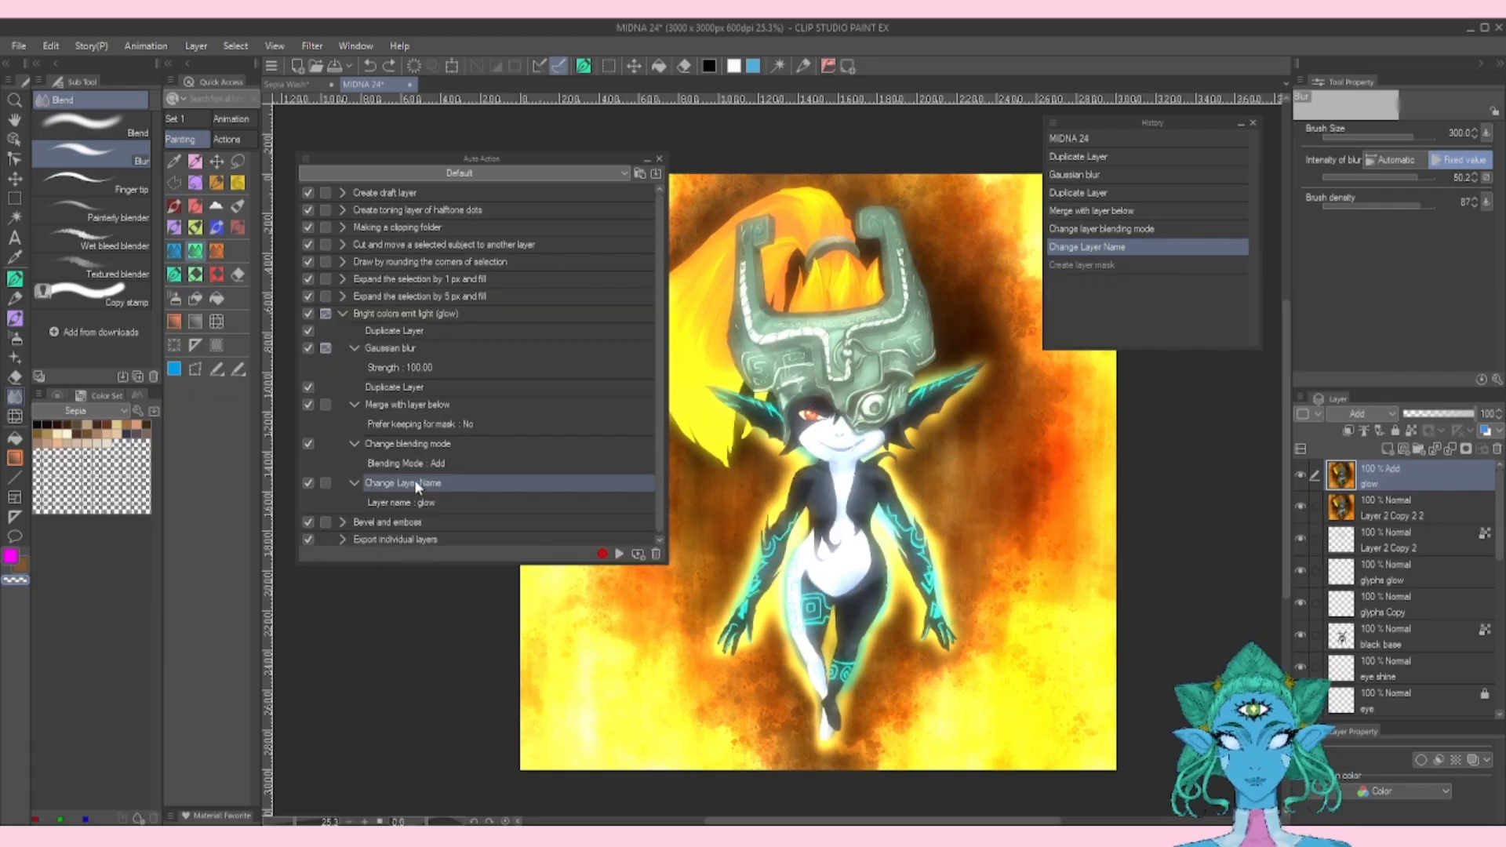
Record a layer mask creation at the end of the glow auto action, after its Change Layer Name command
left_click(602, 555)
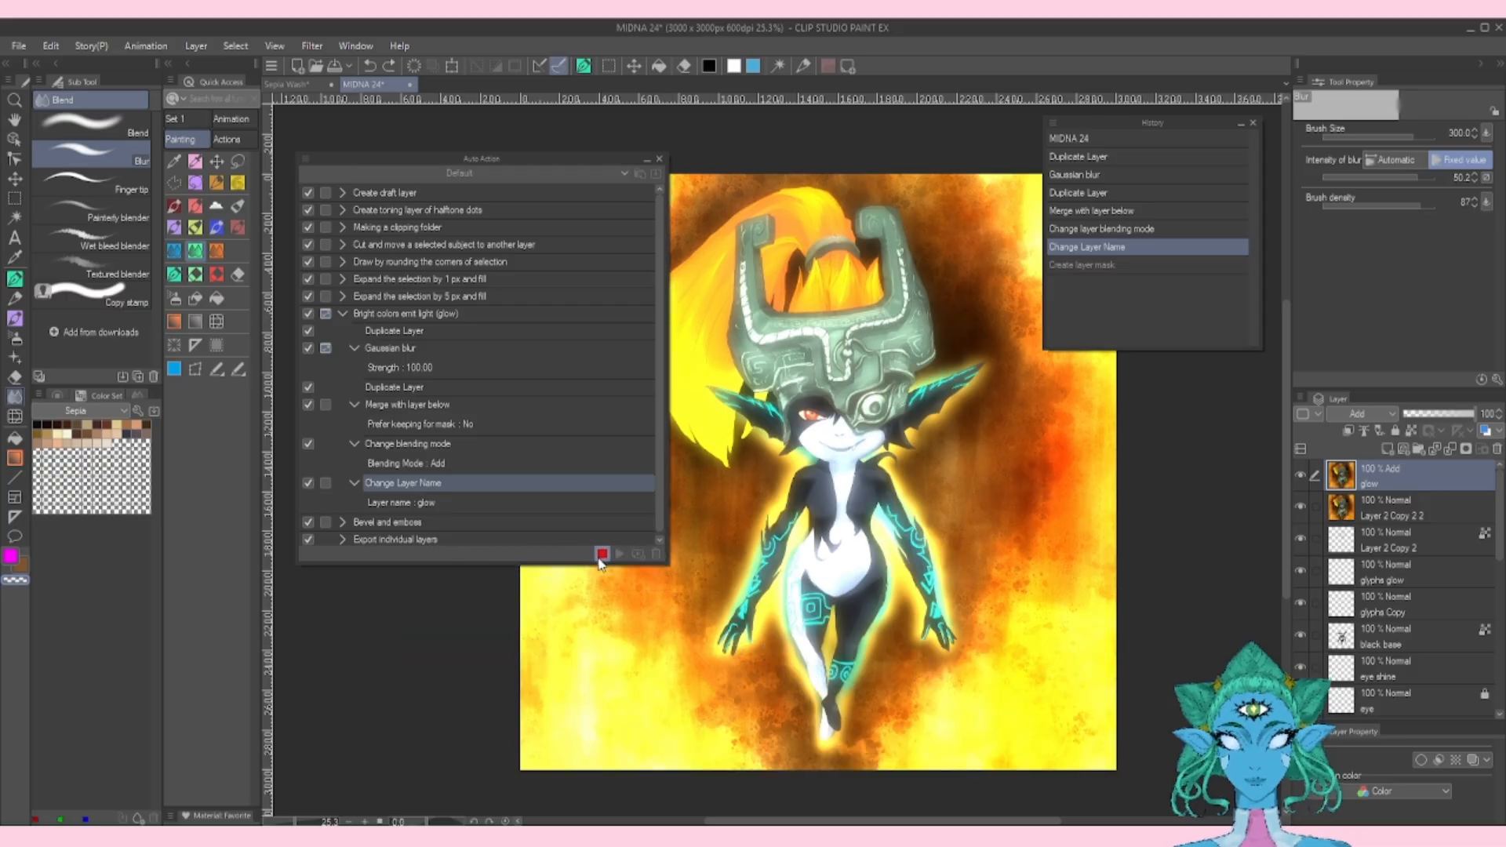
left_click(1465, 451)
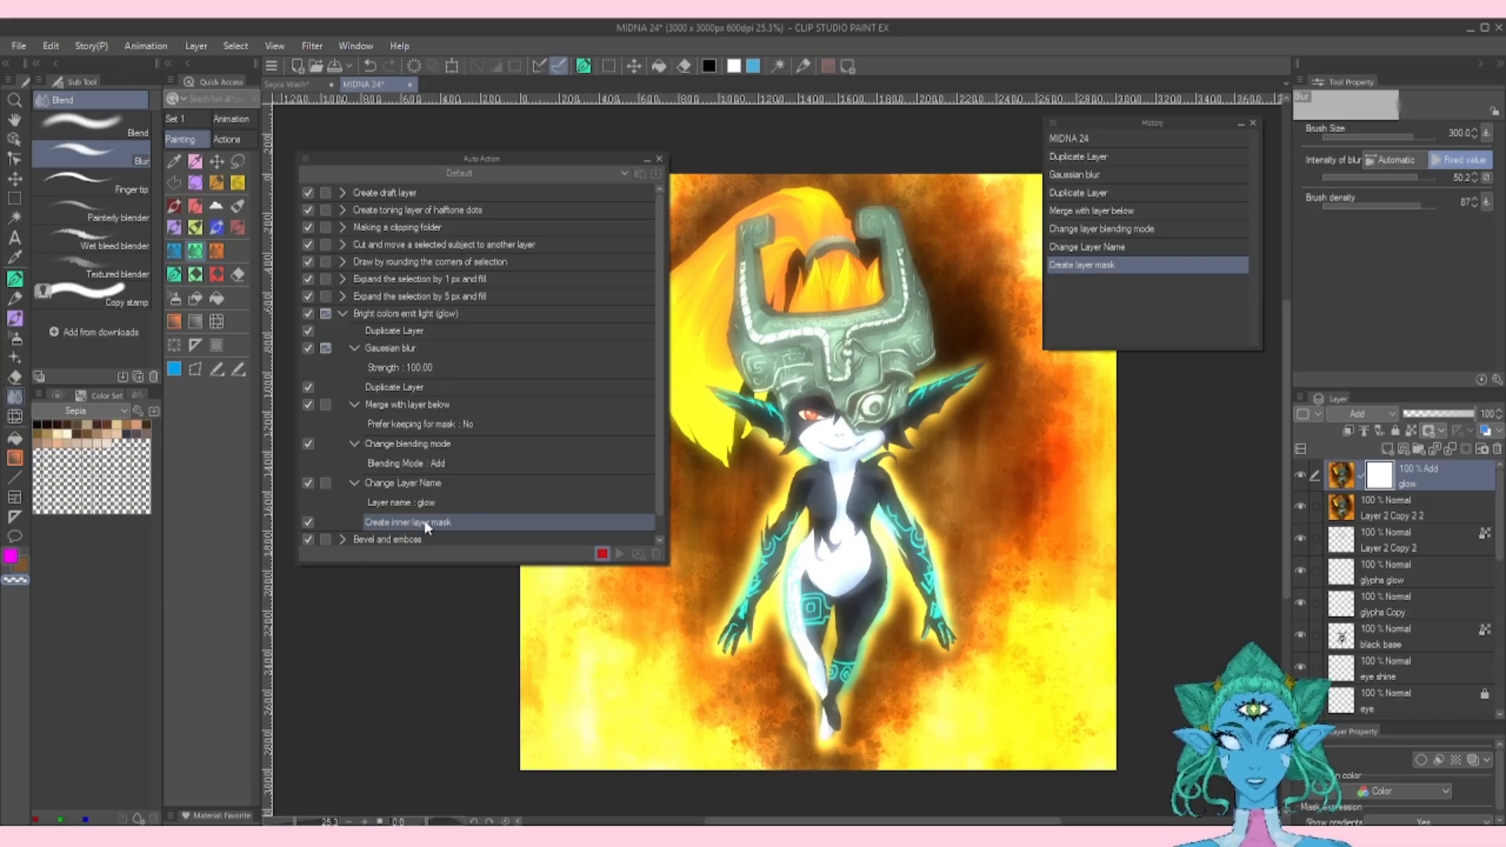
left_click(602, 554)
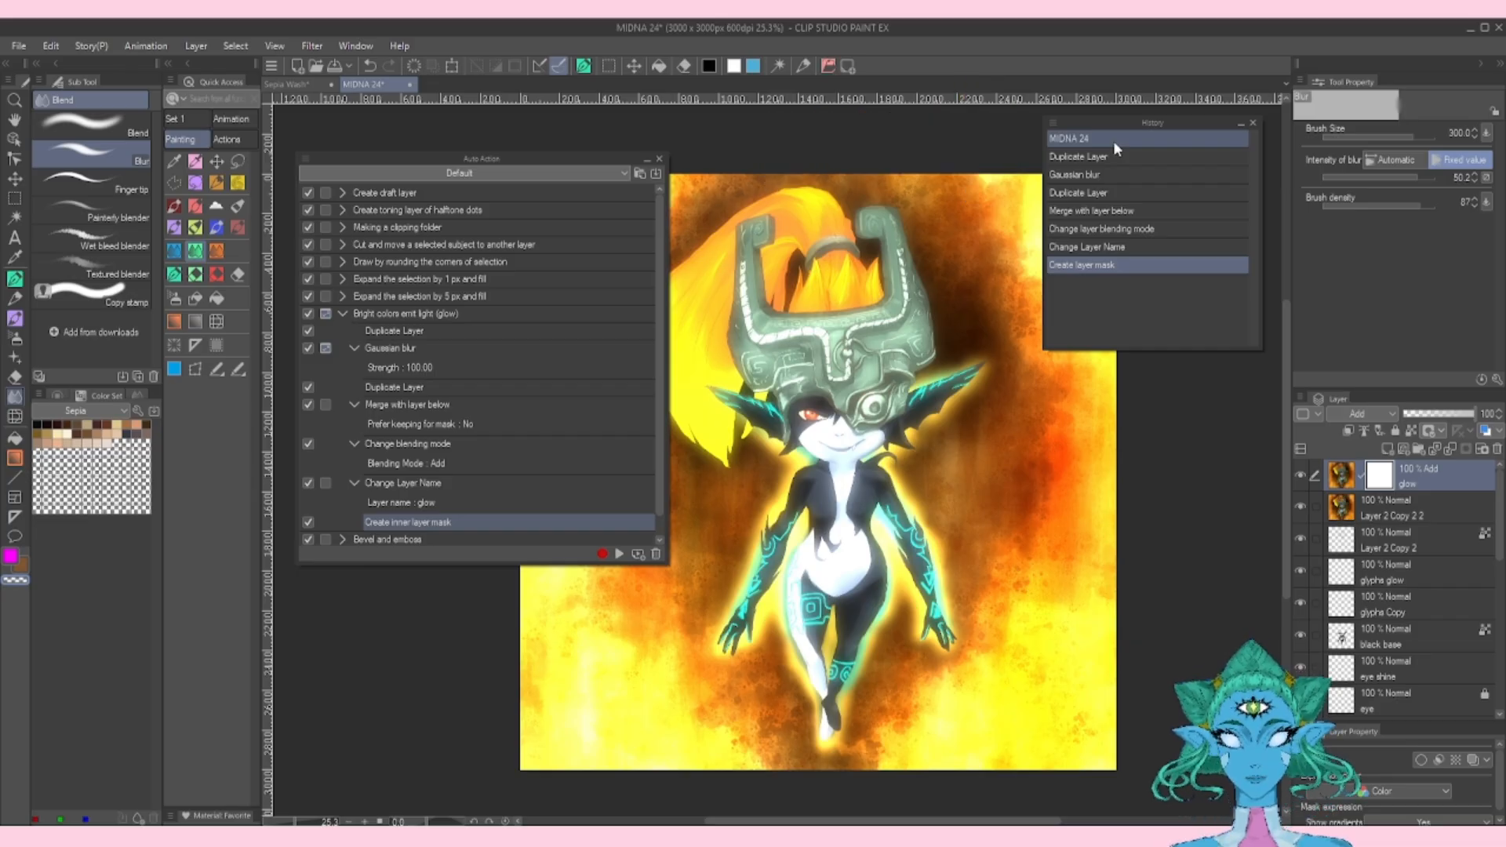
Revert the artwork to its initial history state and run the extended glow action with a Gaussian blur strength of 100
left_click(1114, 140)
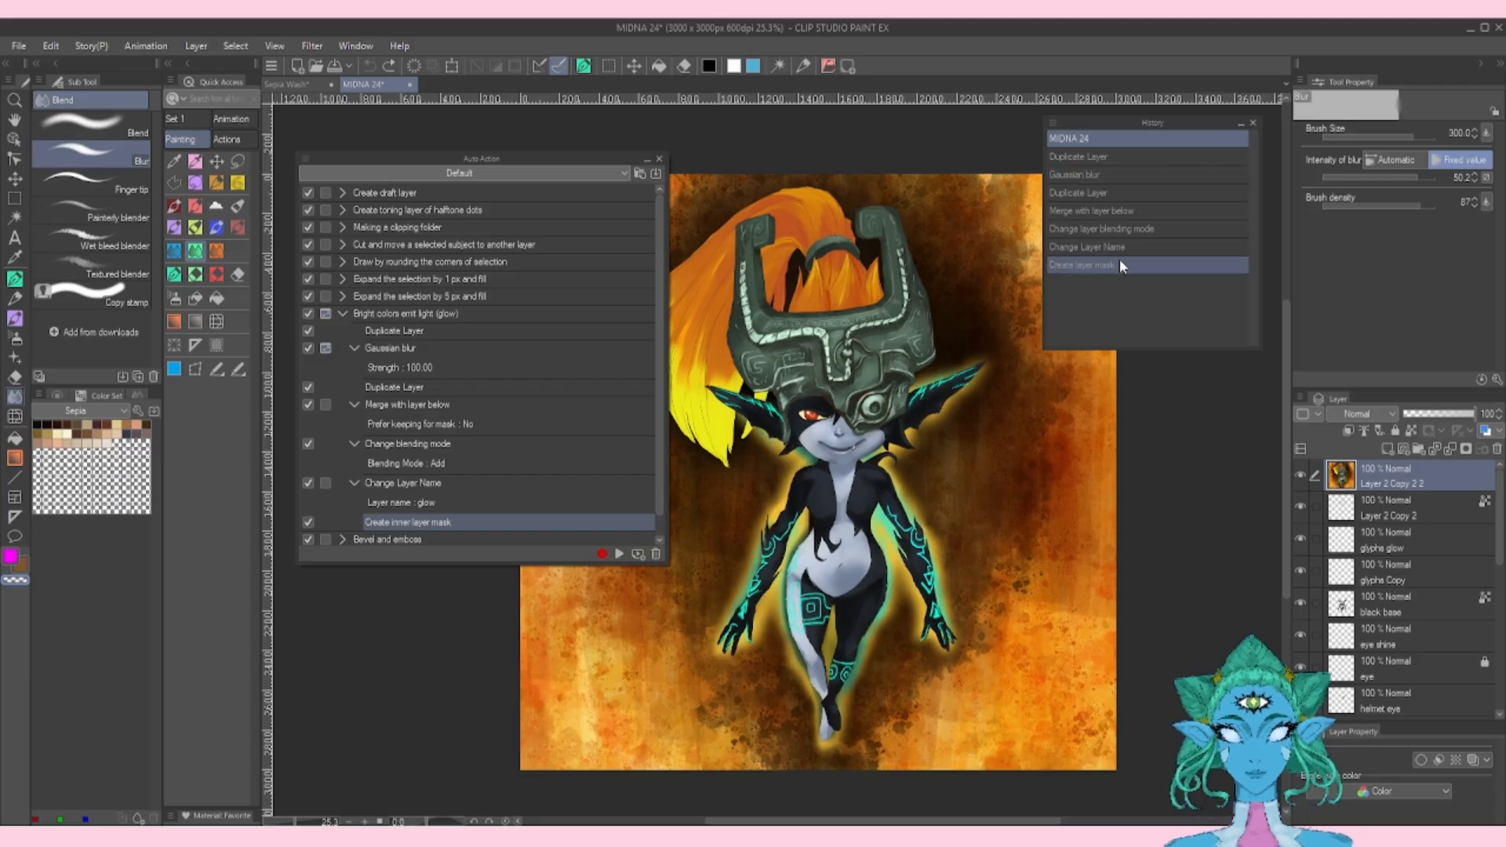
left_click(408, 313)
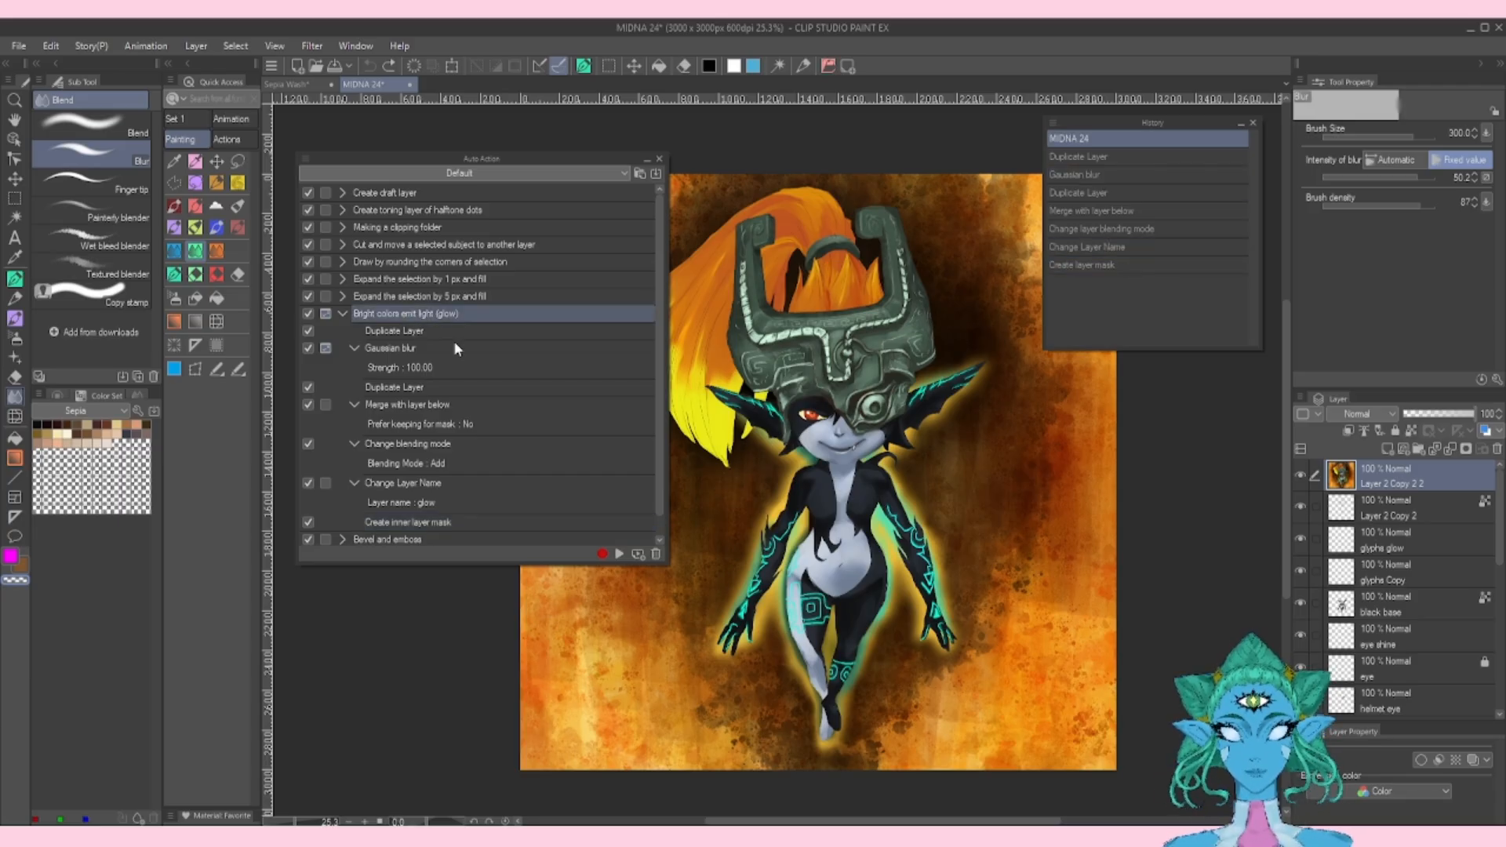
left_click(620, 554)
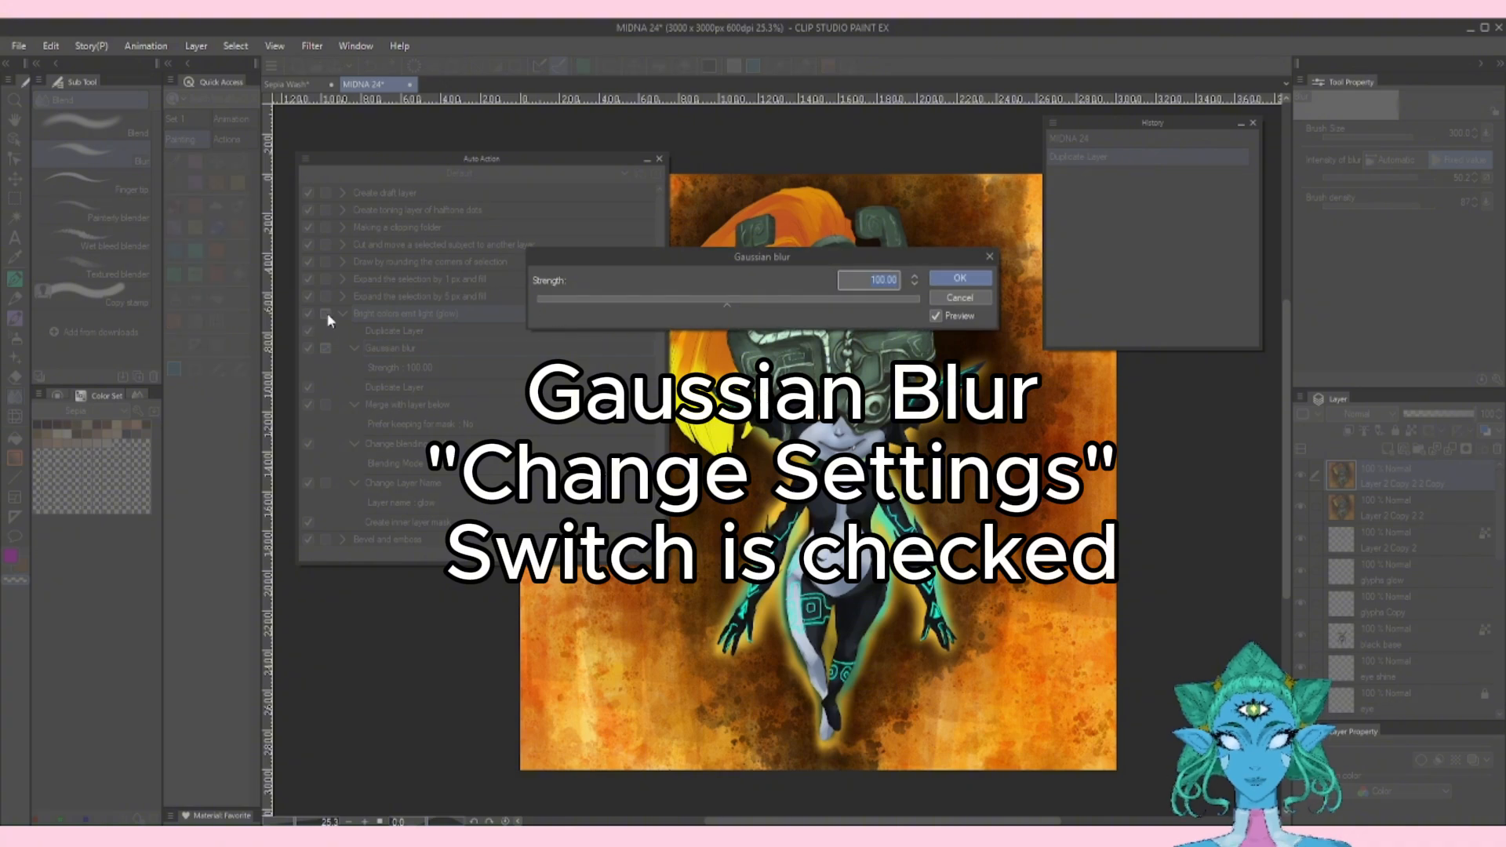
left_click(969, 278)
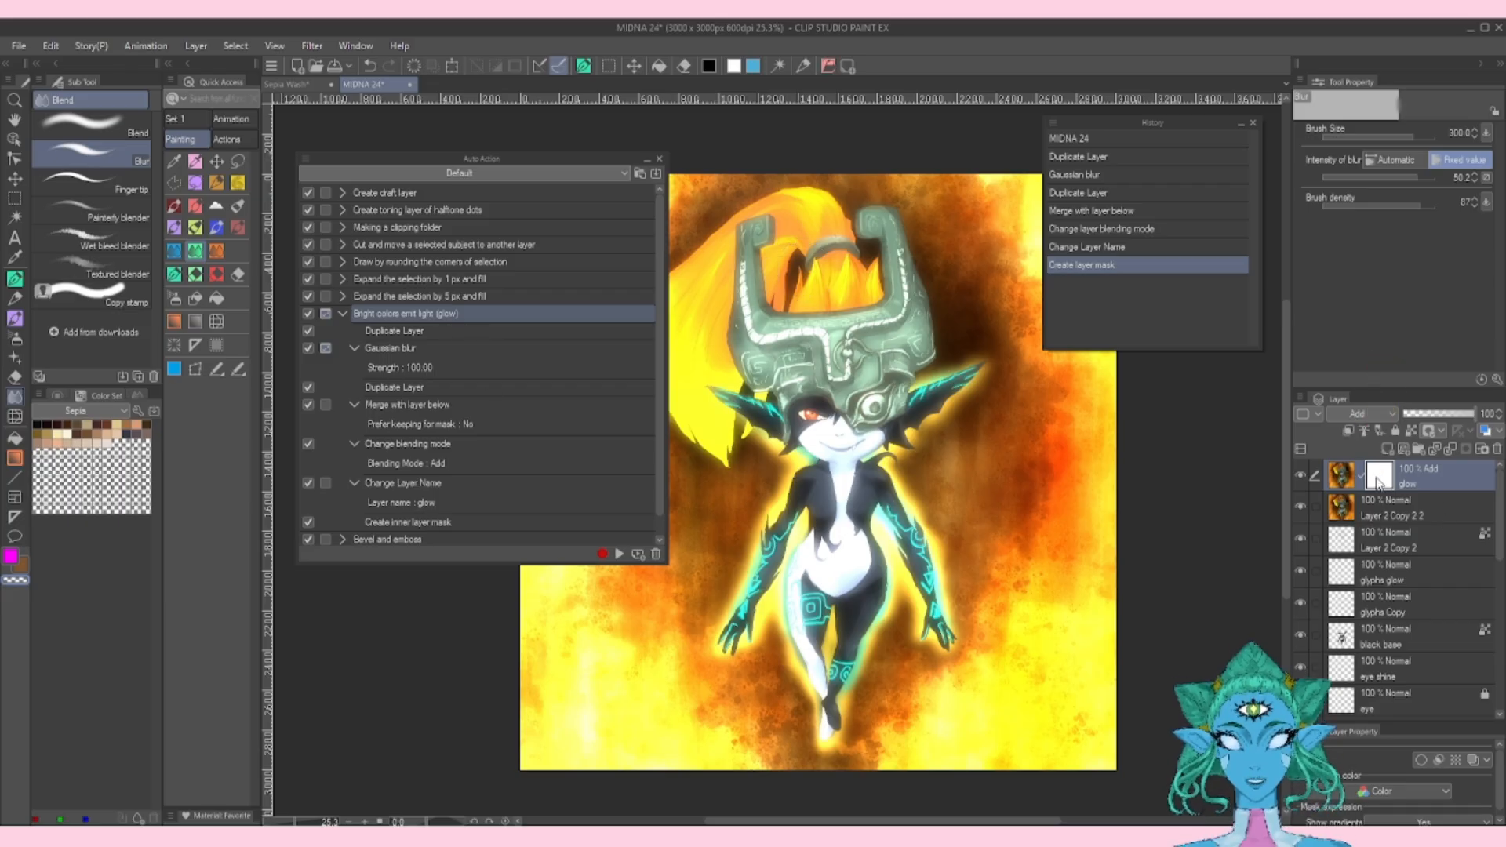
Mask out the glow over the character's helmet, face and upper chest with the Plain Air Painter brush, varying its size
key("b")
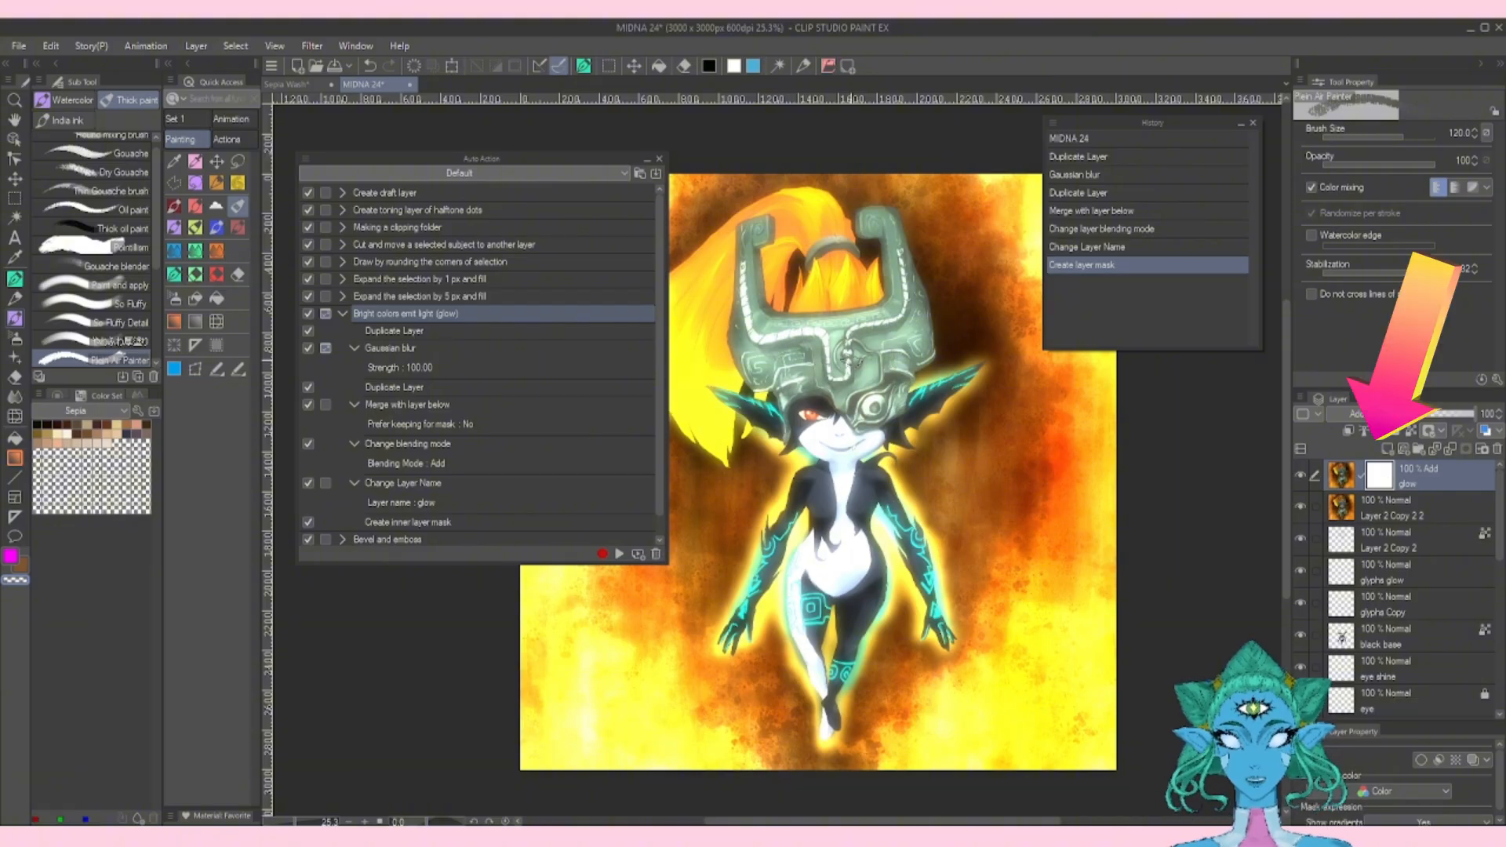
mouse_move(853, 357)
left_mouse_down()
mouse_move(833, 409)
mouse_move(844, 343)
mouse_move(862, 405)
mouse_move(858, 371)
mouse_move(883, 355)
mouse_move(878, 393)
mouse_move(882, 378)
mouse_move(890, 404)
mouse_move(903, 401)
mouse_move(887, 423)
mouse_move(919, 368)
left_mouse_up()
key("bracketleft")
key("bracketleft")
key("bracketleft")
mouse_move(902, 314)
left_mouse_down()
mouse_move(871, 224)
mouse_move(922, 349)
left_mouse_up()
left_click_drag(891, 313, 753, 329)
key("bracketright")
key("bracketright")
key("bracketright")
key("bracketright")
left_click_drag(749, 337, 833, 503)
mouse_move(753, 415)
left_mouse_down()
mouse_move(808, 414)
mouse_move(863, 445)
mouse_move(856, 488)
left_mouse_up()
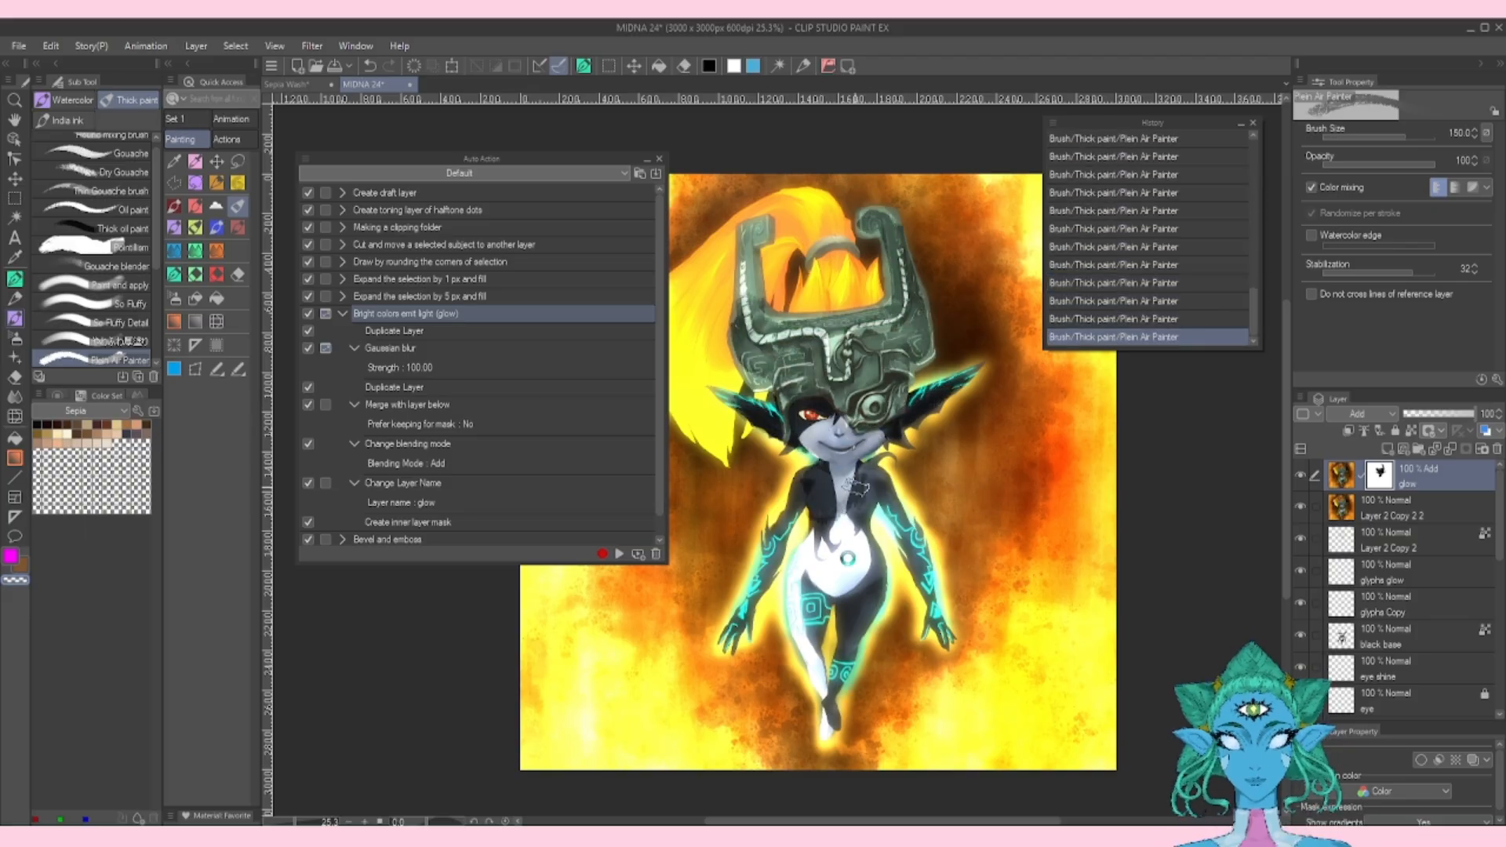
Continue masking out the glow over the helmet horns, torso, hips and thighs with a smaller brush
left_click_drag(750, 314, 755, 227)
left_click_drag(859, 223, 883, 228)
left_click_drag(895, 506, 934, 589)
key("bracketleft")
left_click_drag(843, 522, 848, 576)
left_click_drag(867, 486, 835, 580)
left_click_drag(820, 541, 804, 592)
mouse_move(870, 553)
left_mouse_down()
mouse_move(855, 635)
mouse_move(814, 645)
left_mouse_up()
mouse_move(888, 493)
left_mouse_down()
mouse_move(896, 509)
mouse_move(887, 488)
left_mouse_up()
Soften the edges of the painted glow mask around the shoulder, ear and helmet with the Blur blending tool
left_click(195, 250)
mouse_move(905, 488)
left_mouse_down()
mouse_move(886, 484)
mouse_move(885, 456)
left_mouse_up()
left_click_drag(913, 431, 924, 392)
left_click_drag(932, 345, 924, 294)
mouse_move(910, 259)
left_mouse_down()
mouse_move(899, 221)
mouse_move(875, 292)
left_mouse_up()
left_click_drag(866, 306, 820, 312)
left_click_drag(793, 302, 770, 232)
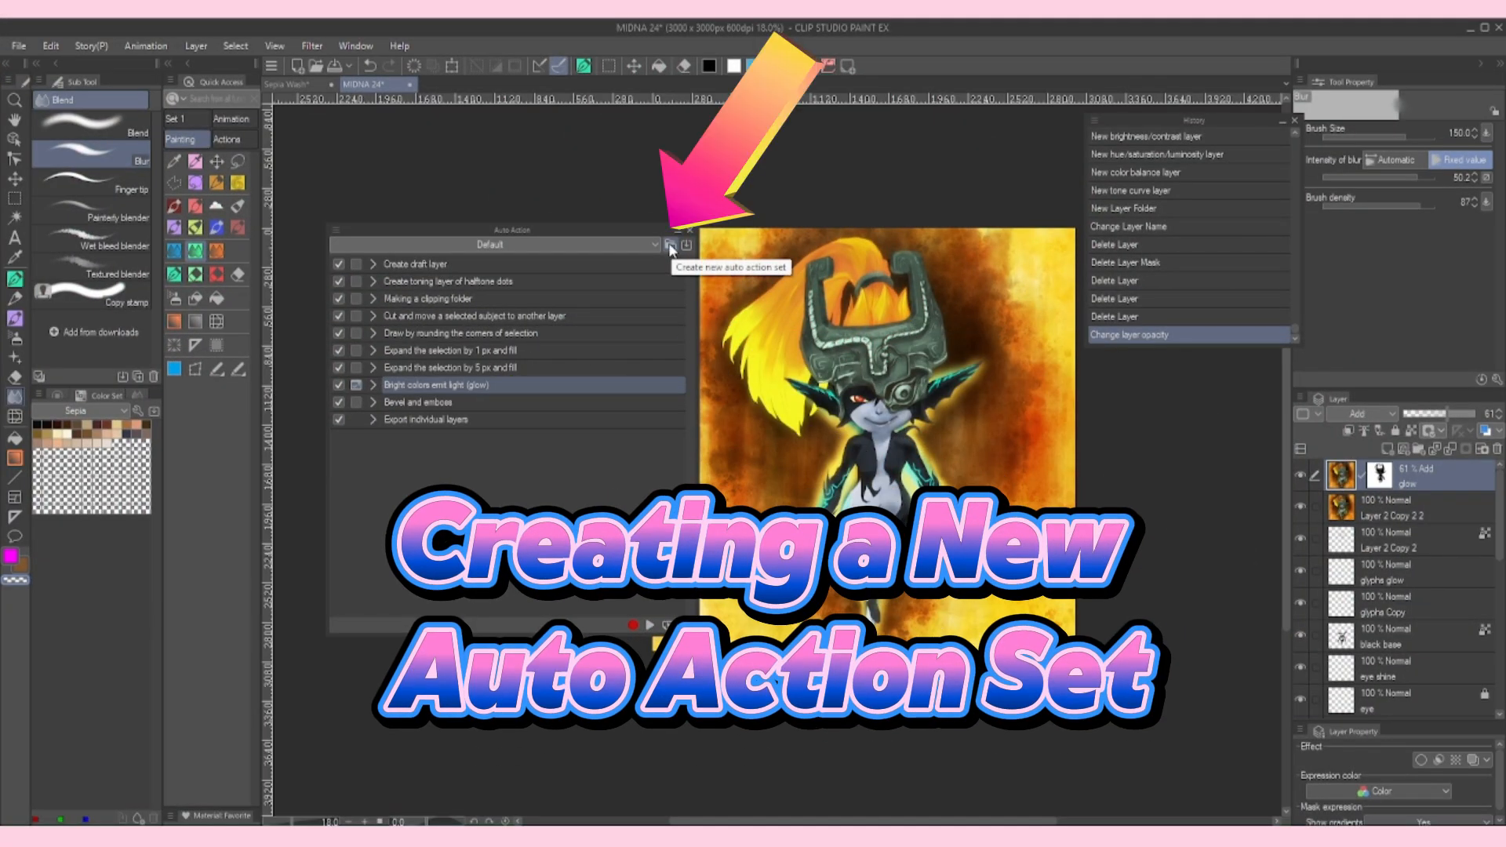
Switch to the Layers auto action set and examine the commands and settings inside its create clip layer action
left_click(653, 245)
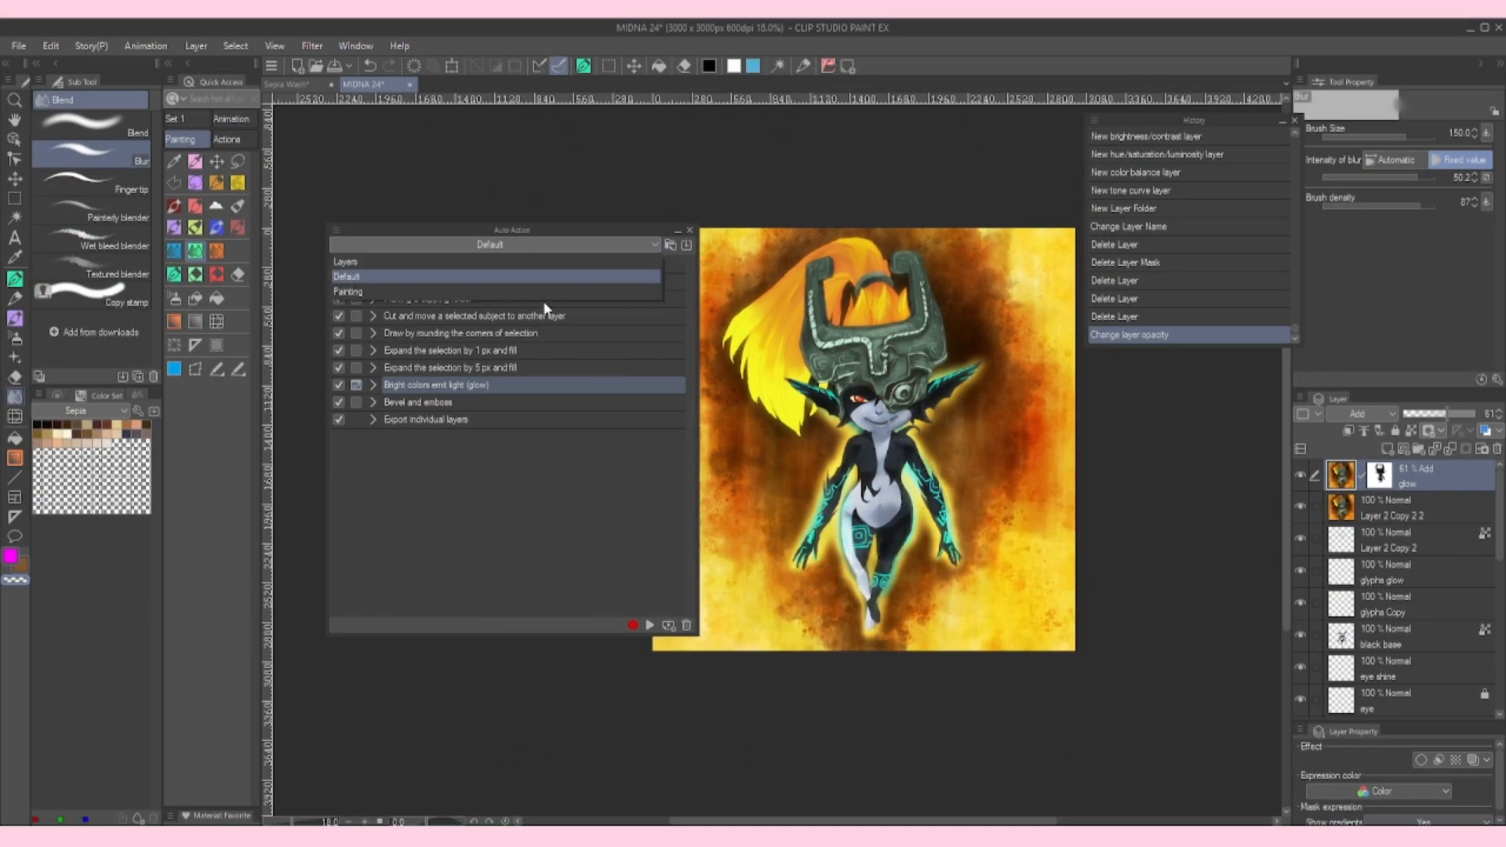
left_click(514, 262)
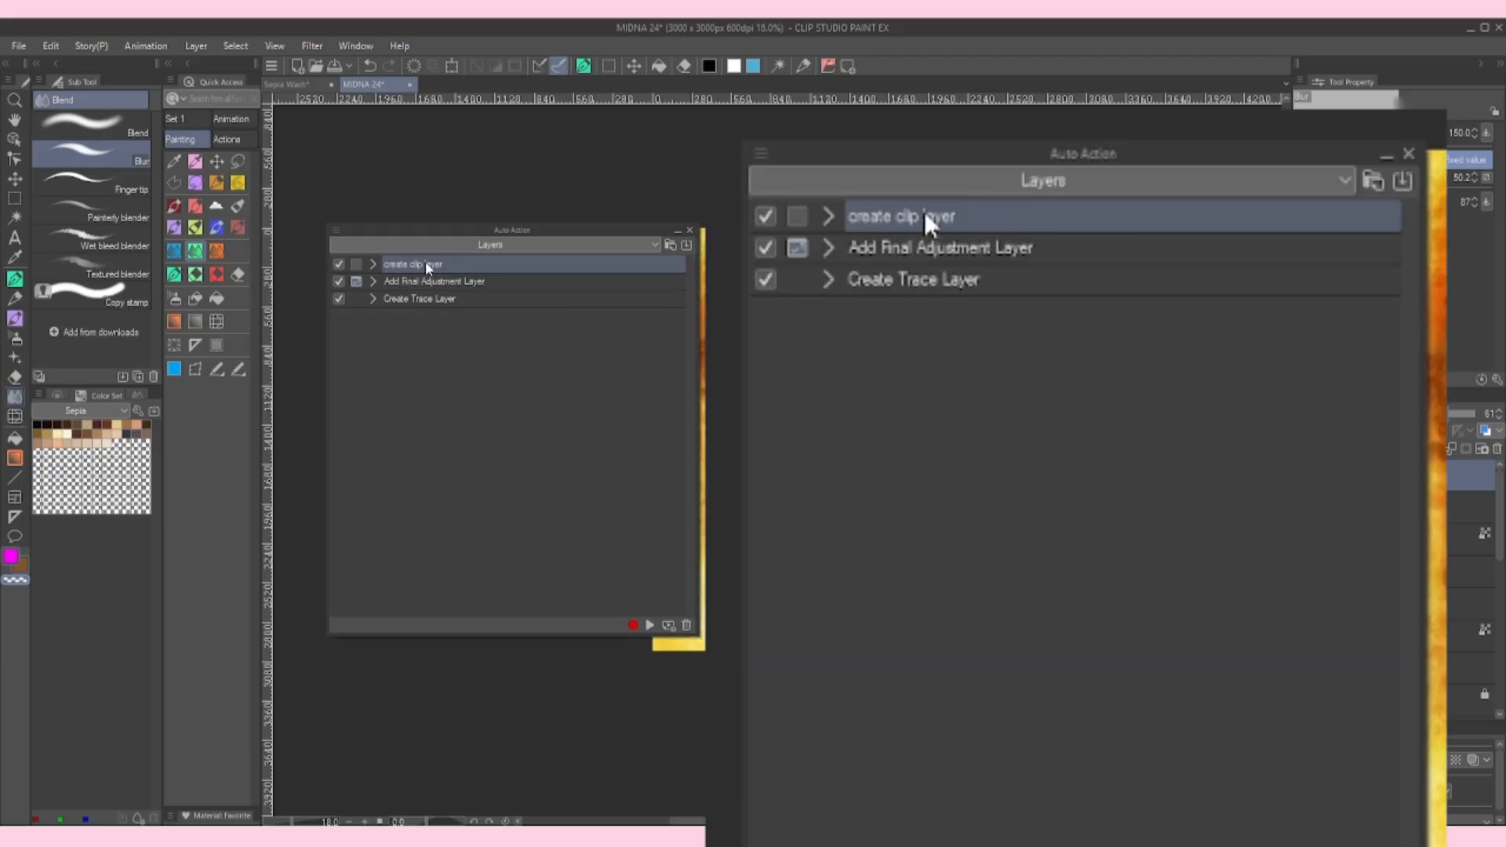
left_click(373, 264)
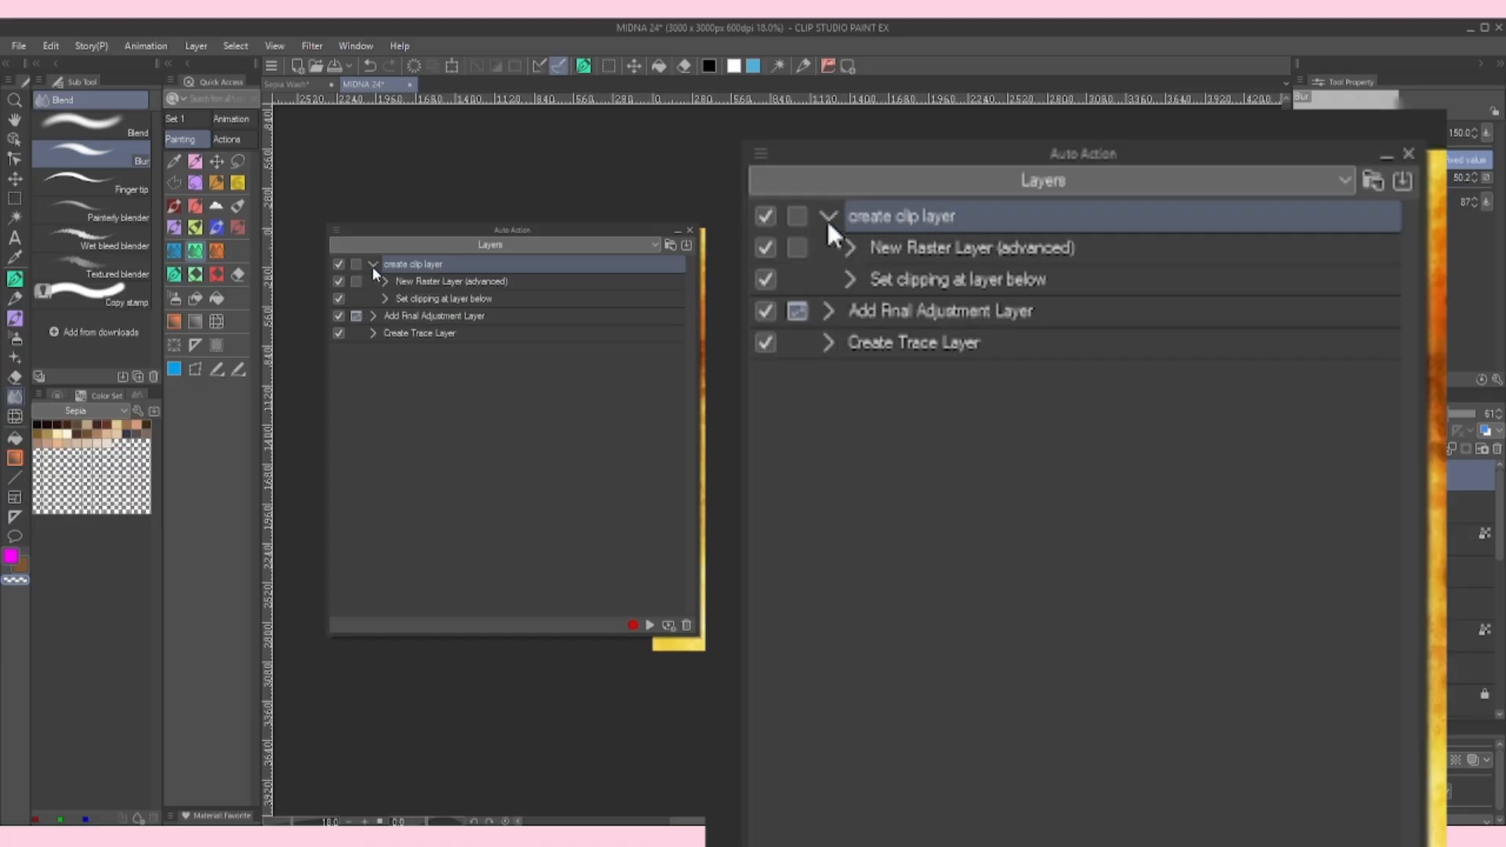
left_click(386, 281)
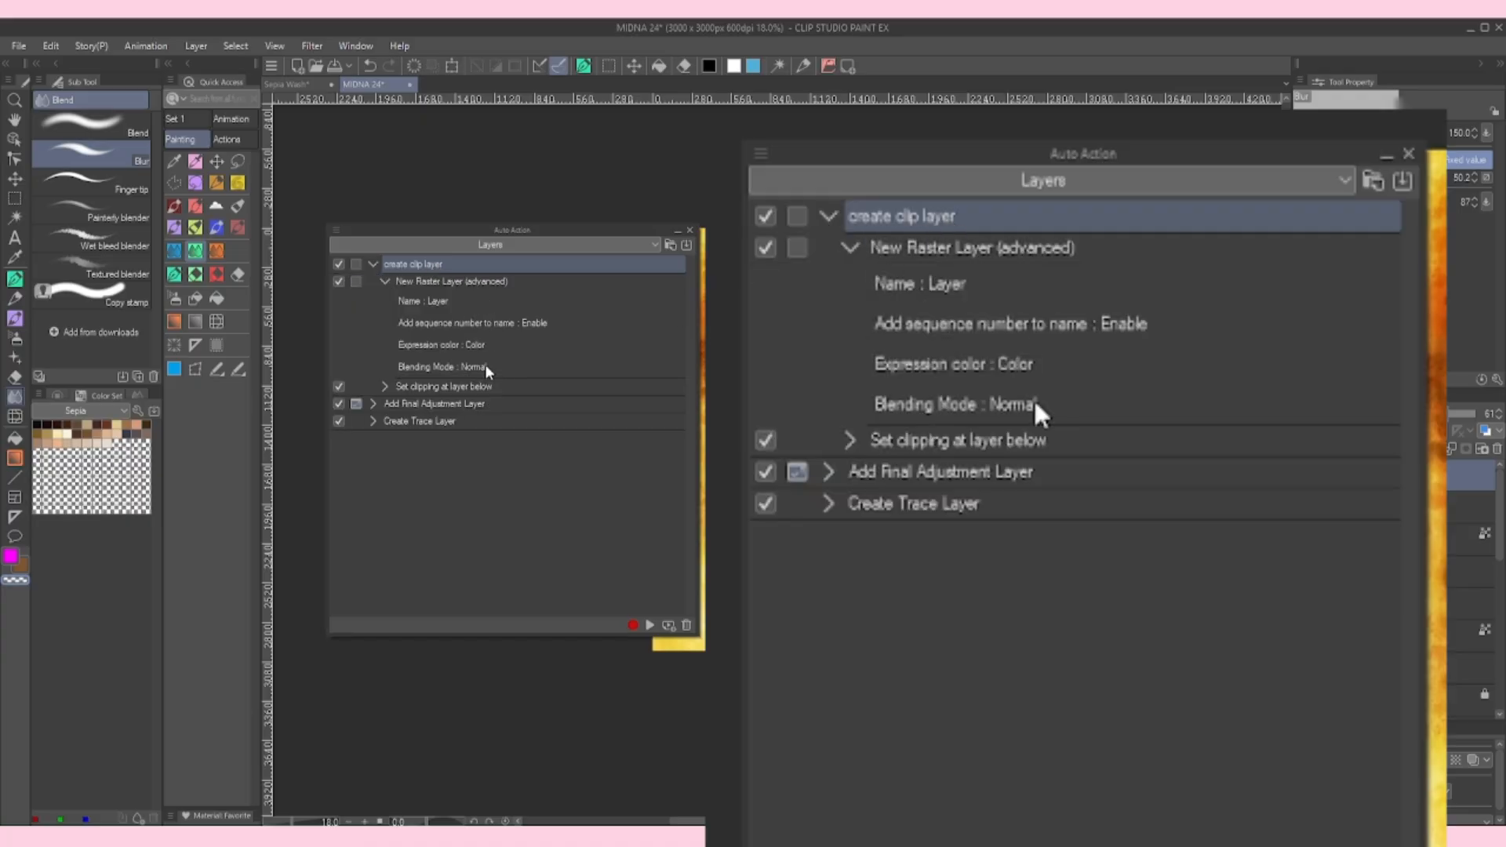
left_click(386, 386)
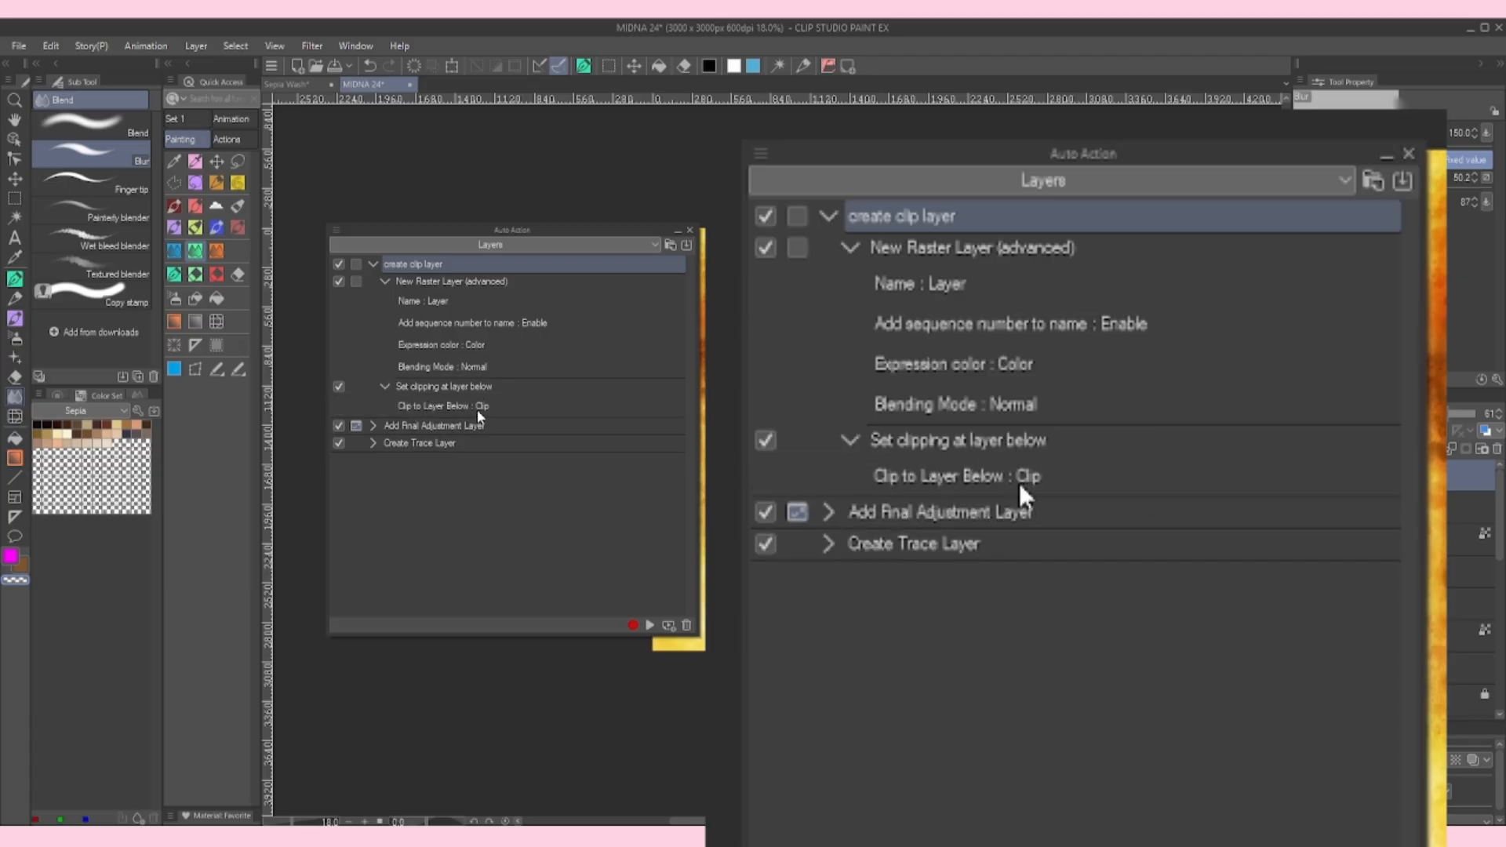
left_click(374, 265)
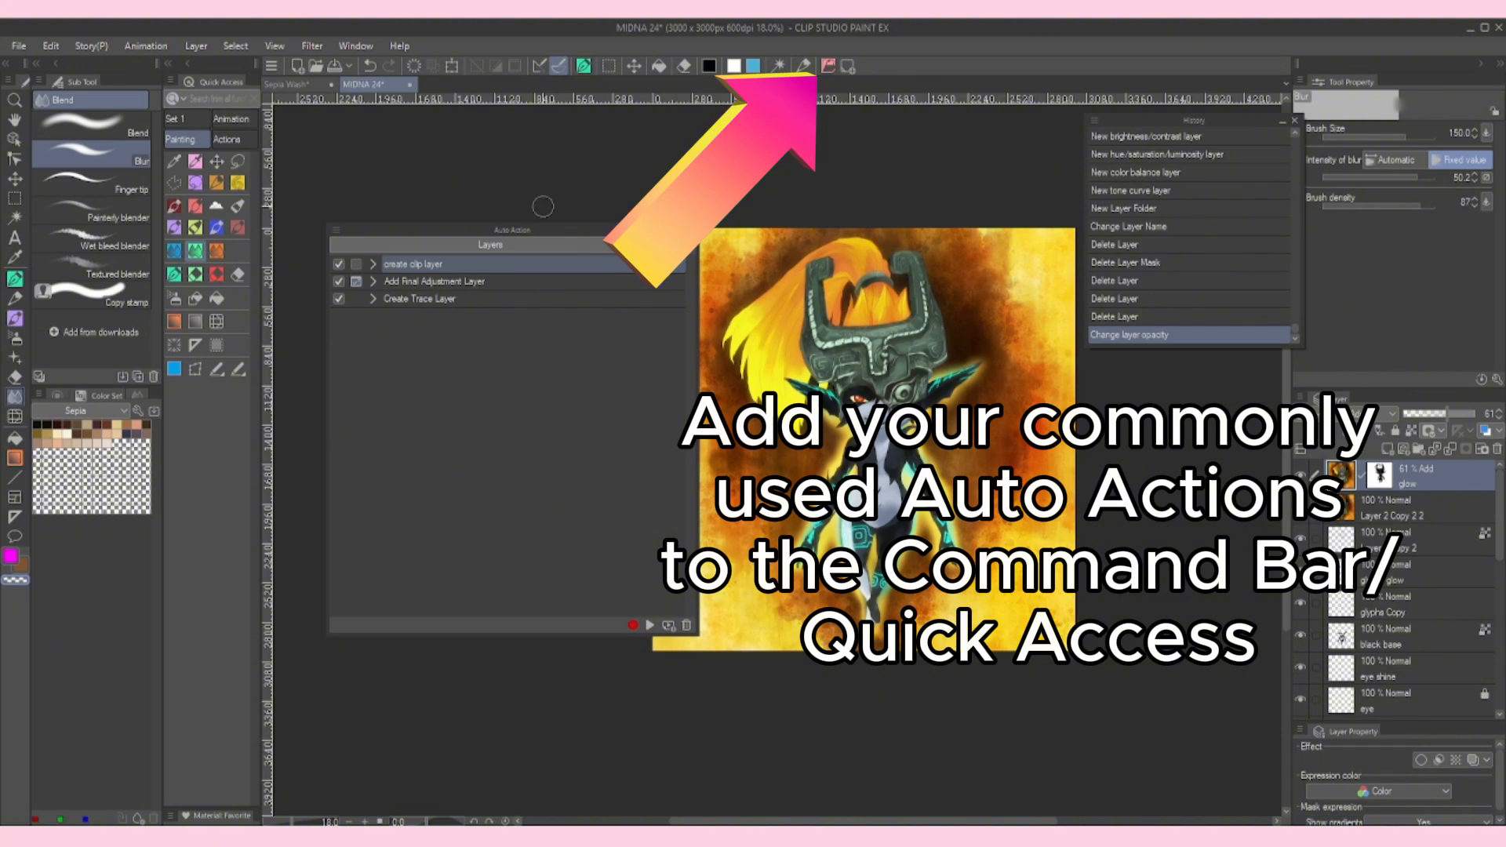
Try to add the create clip layer action to the command bar
mouse_move(491, 266)
left_mouse_down()
mouse_move(841, 152)
mouse_move(931, 79)
mouse_move(921, 67)
left_mouse_up()
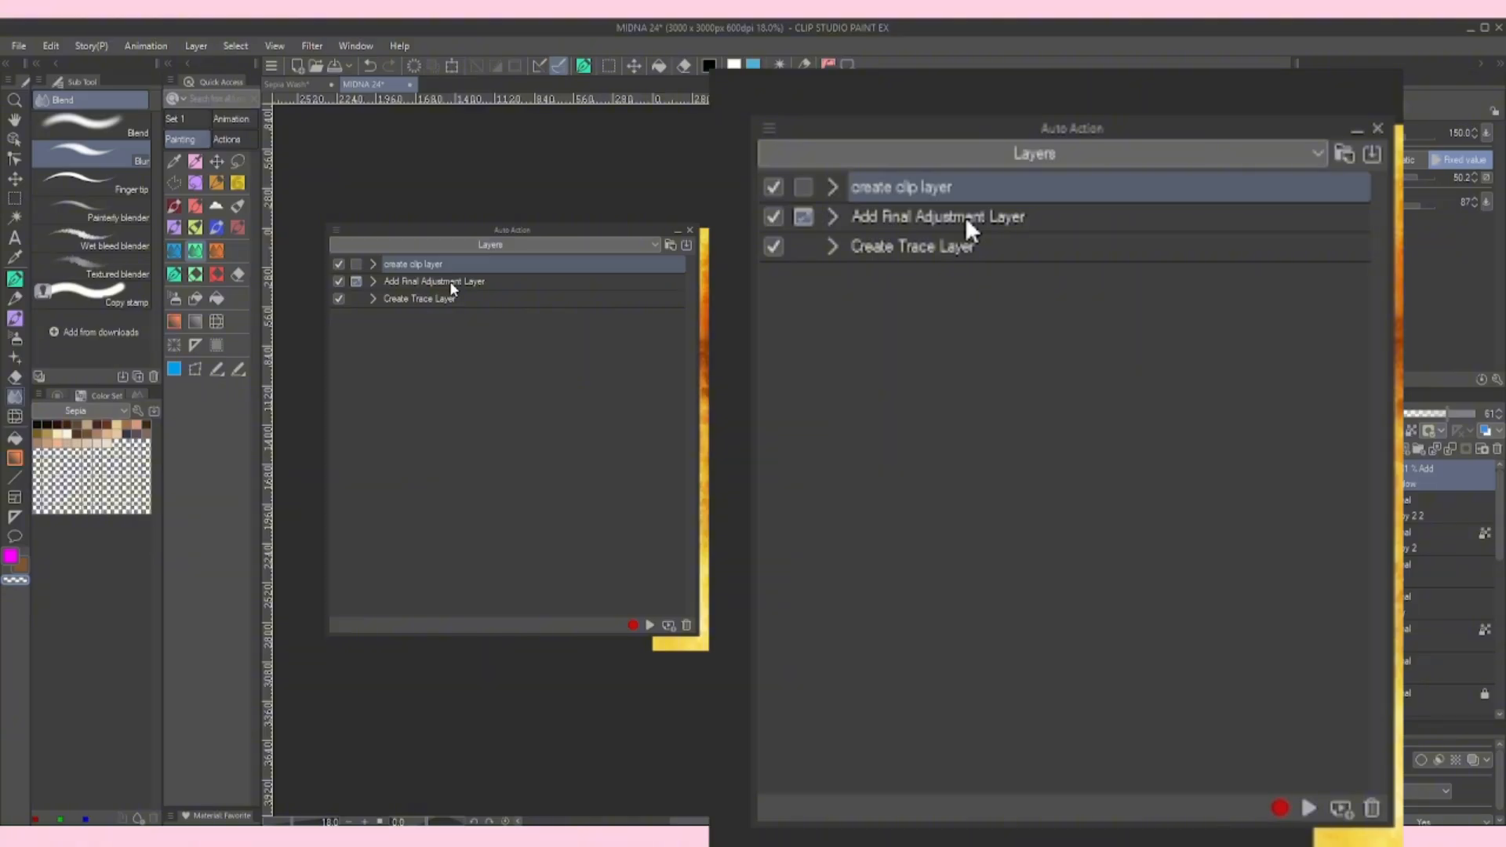
Examine the commands of the Add Final Adjustment Layer action, including the layer name set in its Change Layer Name command
left_click(374, 282)
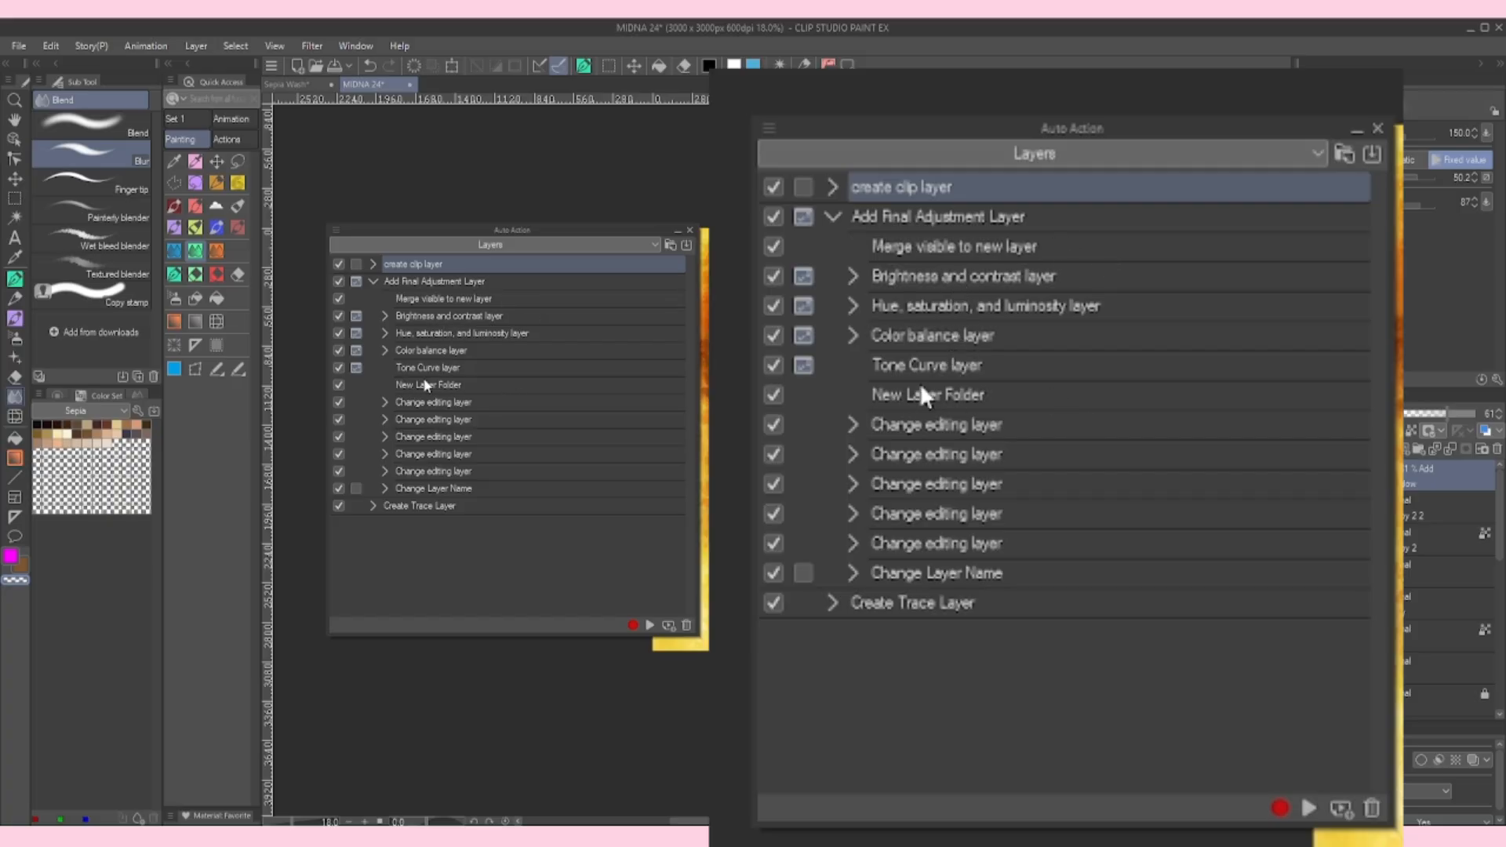
left_click(385, 488)
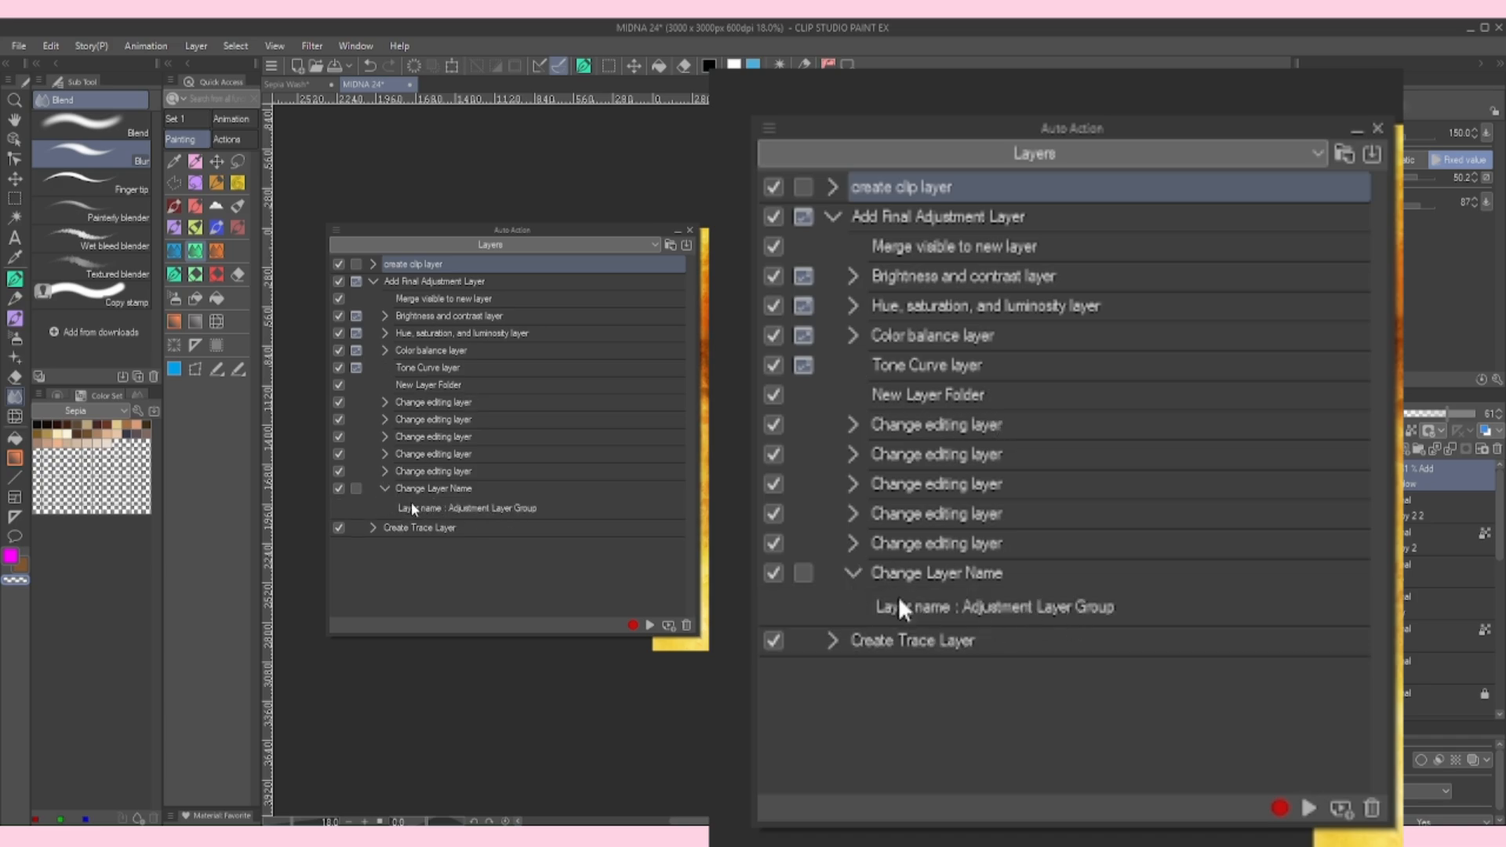
left_click(384, 488)
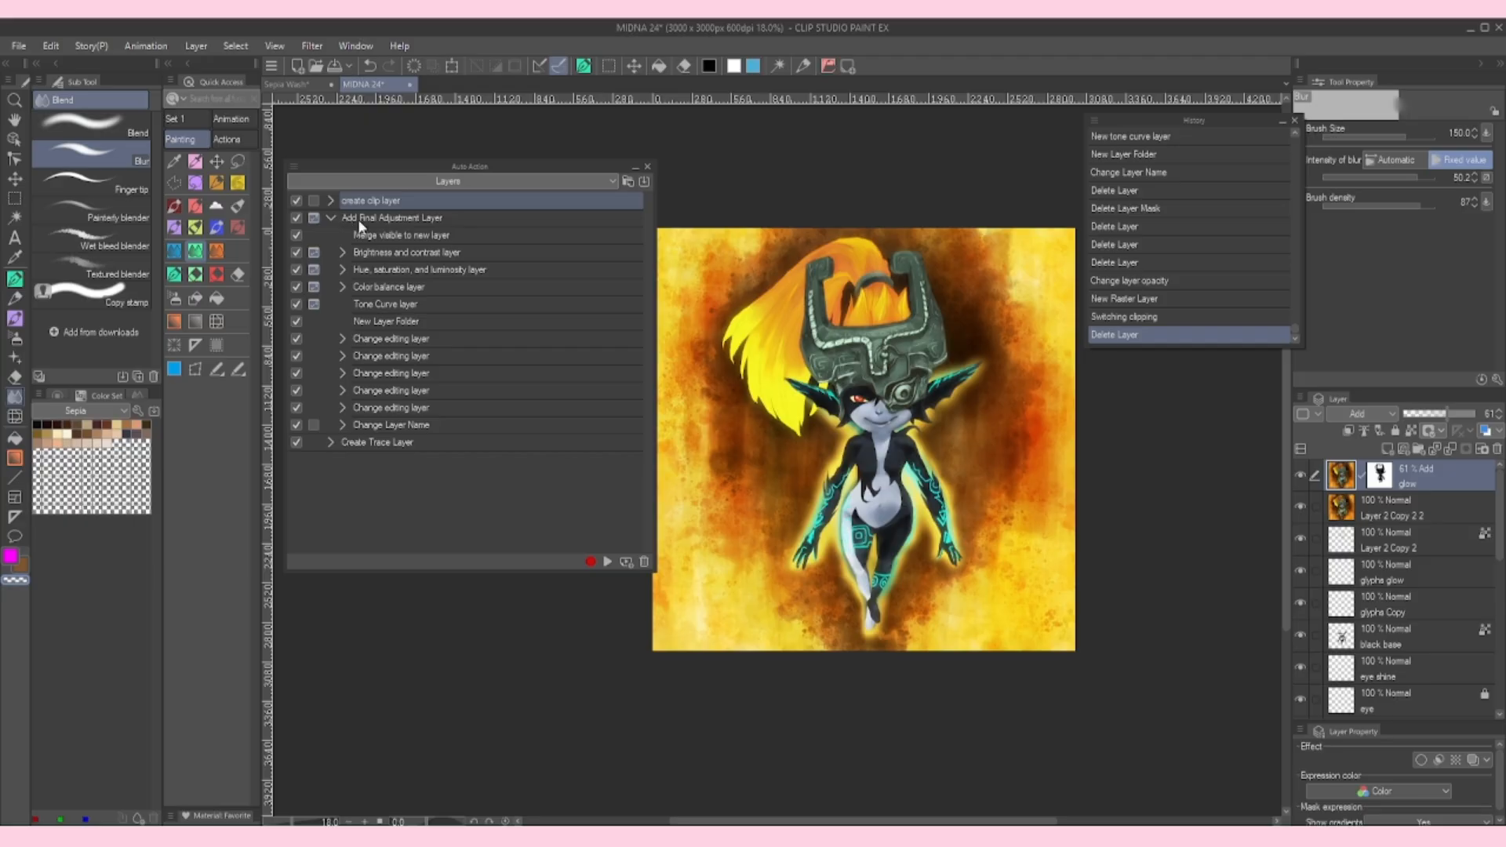
Run the Add Final Adjustment Layer auto action and set its brightness to 4 and contrast to 12
left_click(406, 222)
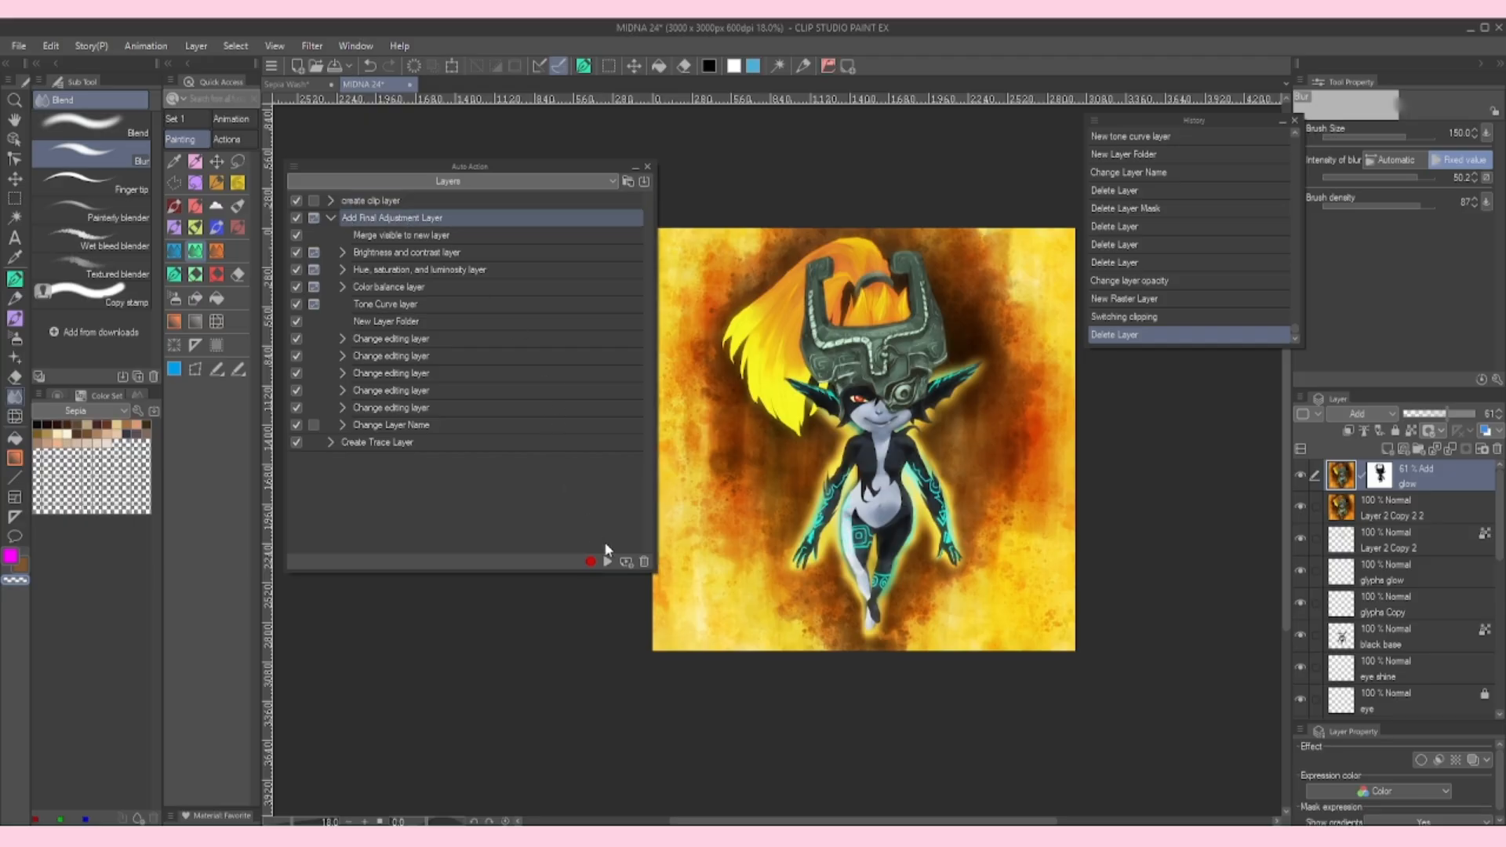
left_click(607, 562)
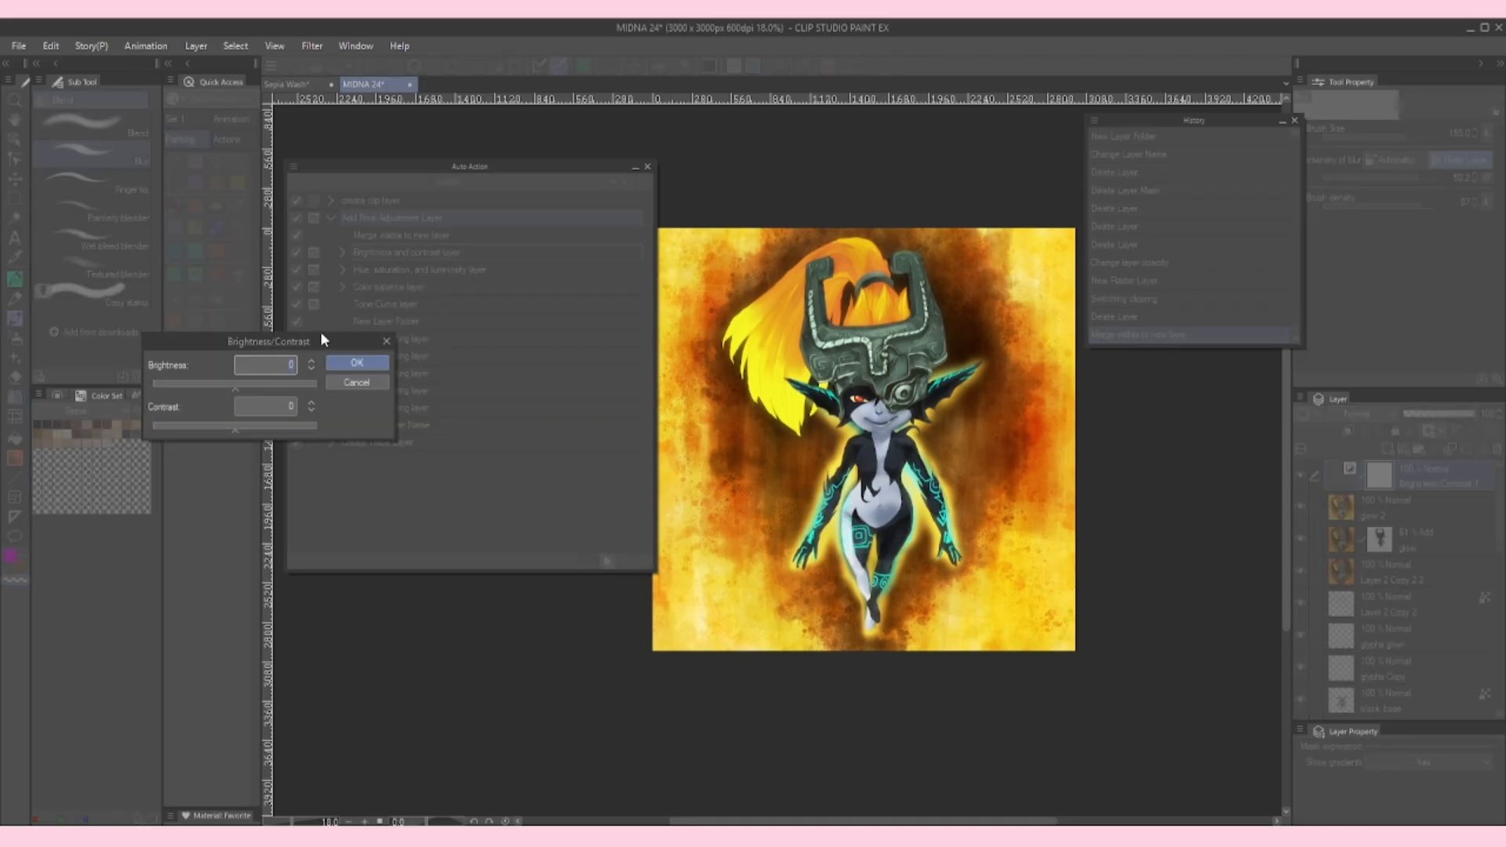
left_click_drag(371, 348, 723, 409)
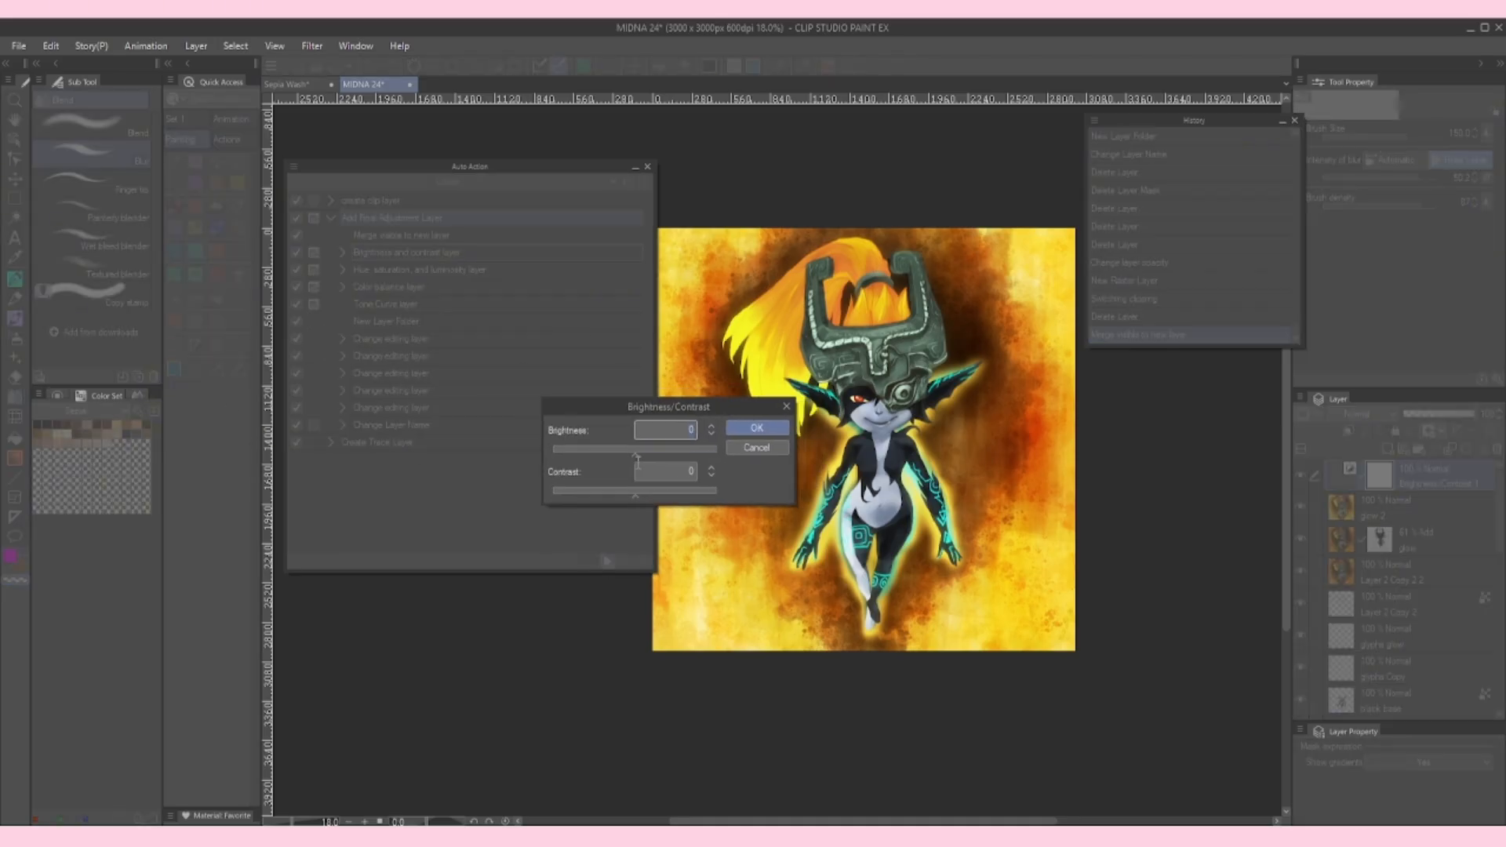
left_click(648, 493)
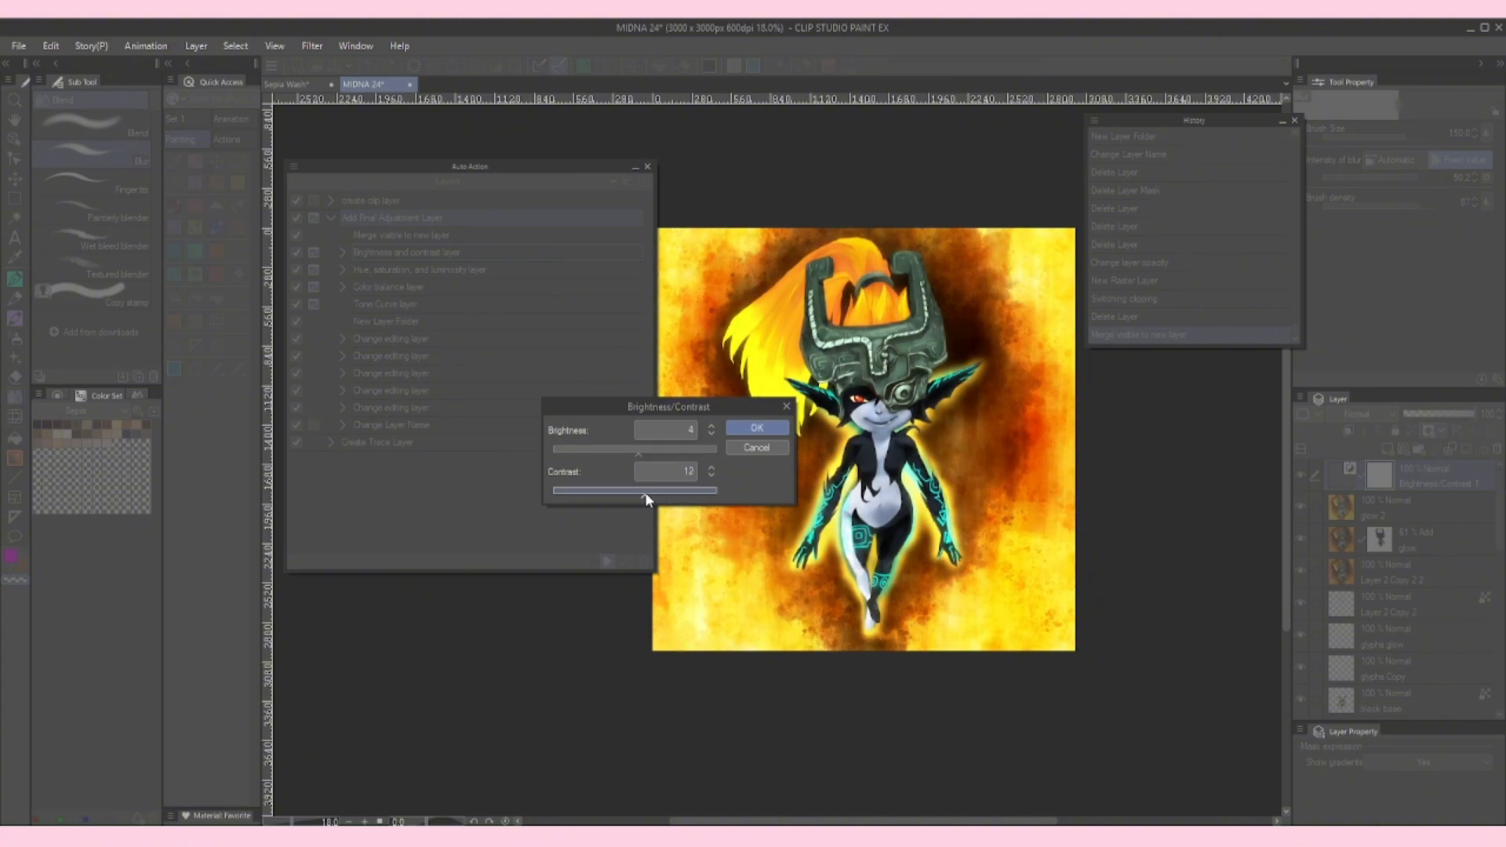
left_click(770, 428)
Set the adjustment layer's hue to 1, saturation to -14 and luminosity to 6
left_click(350, 271)
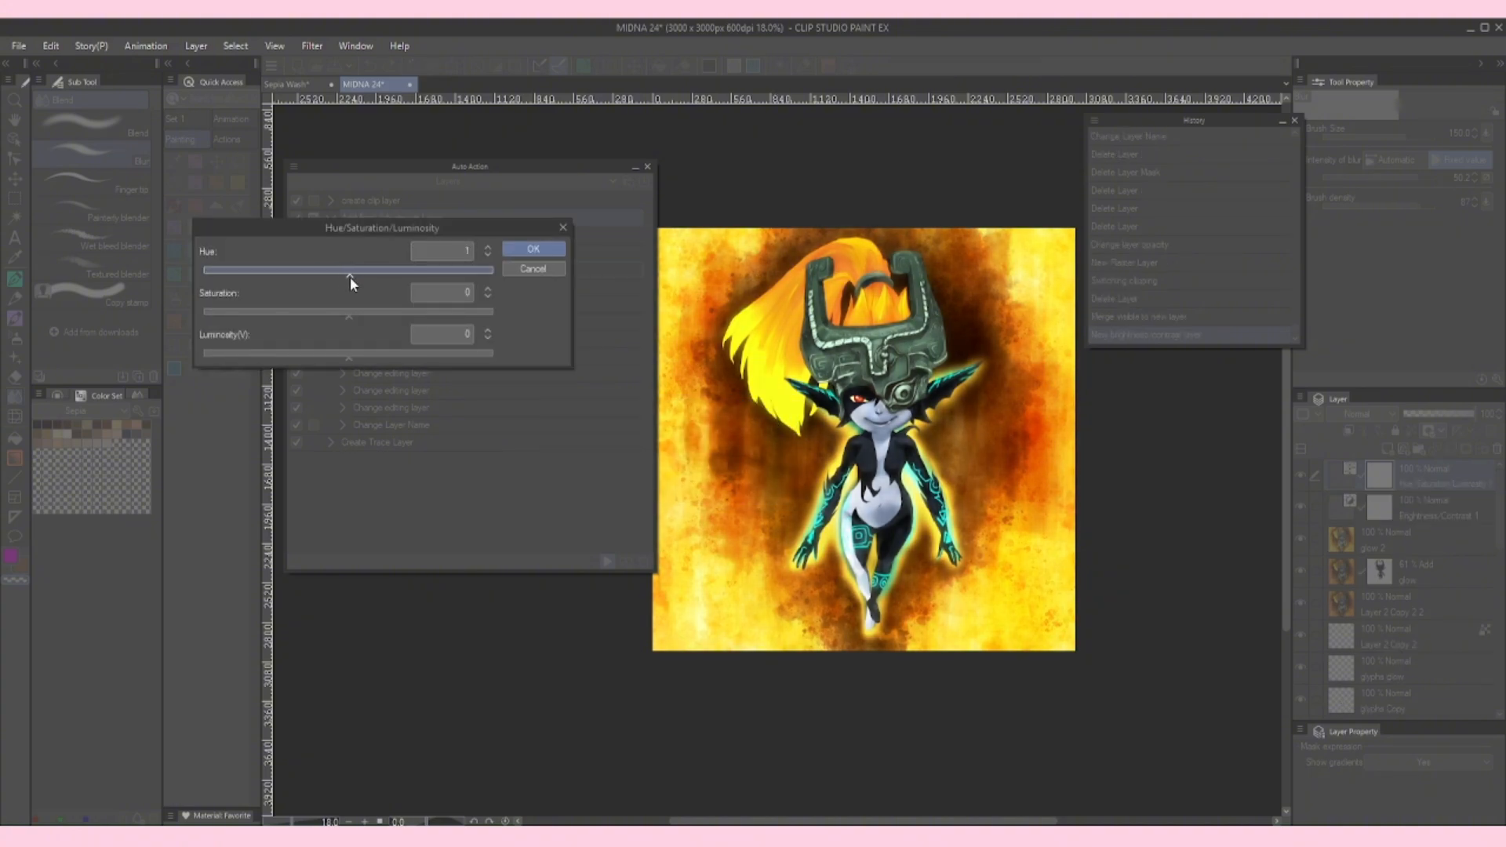
left_click(346, 315)
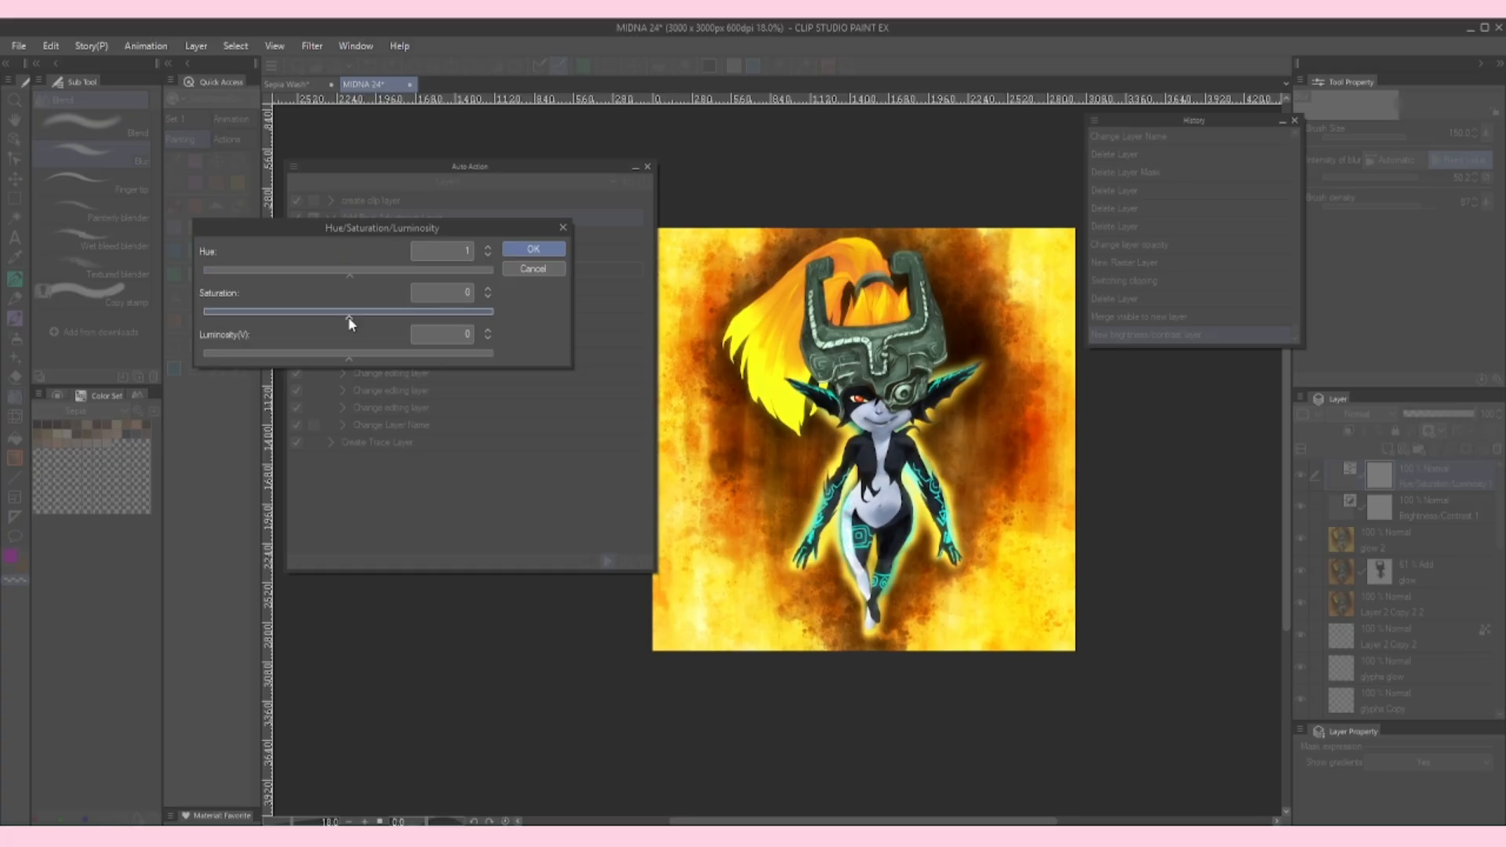
left_click_drag(345, 317, 327, 314)
left_click(358, 356)
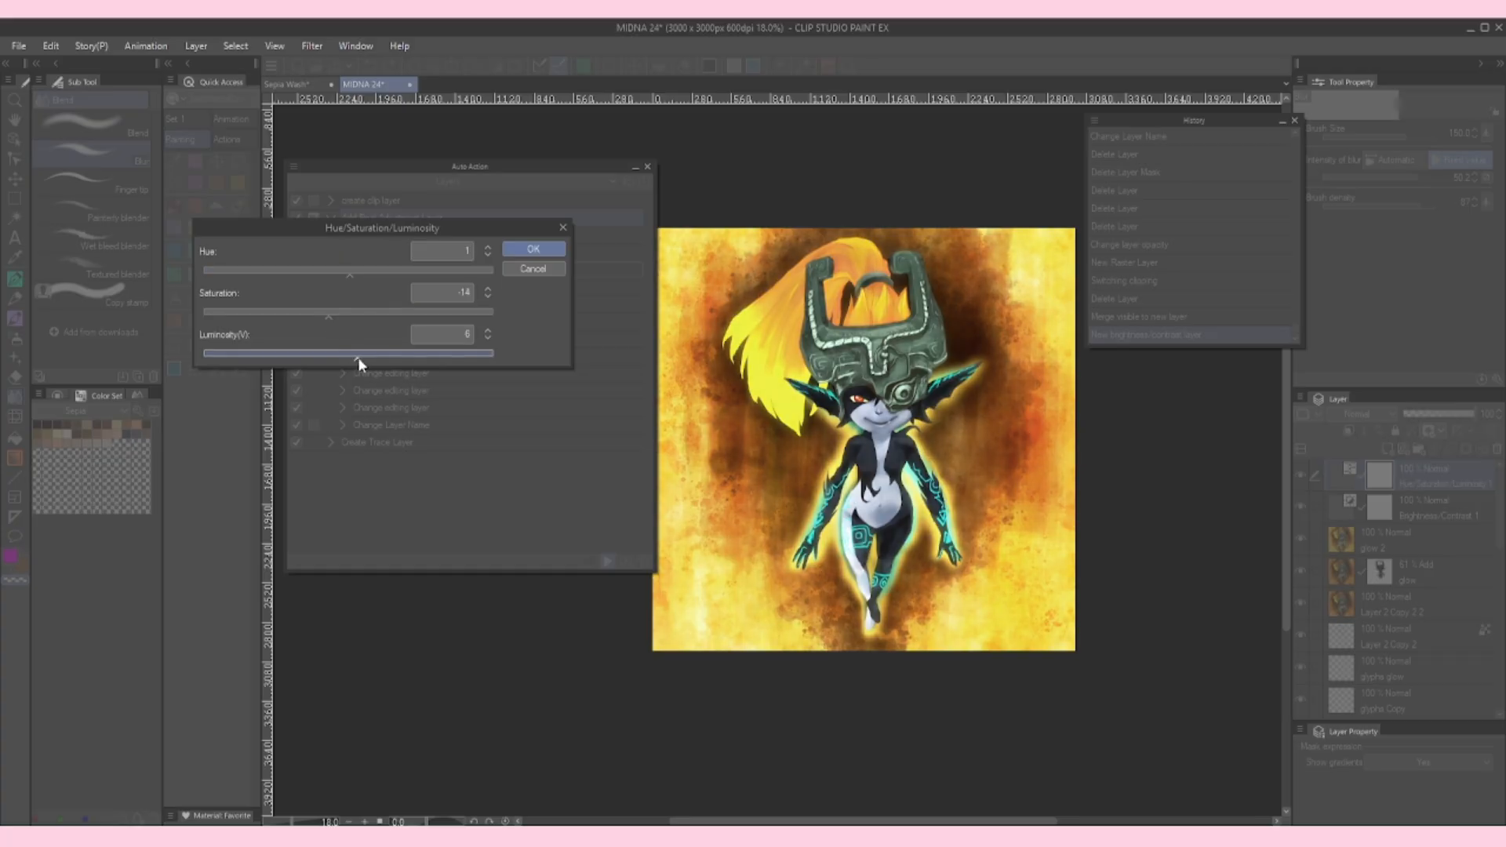
left_click(545, 250)
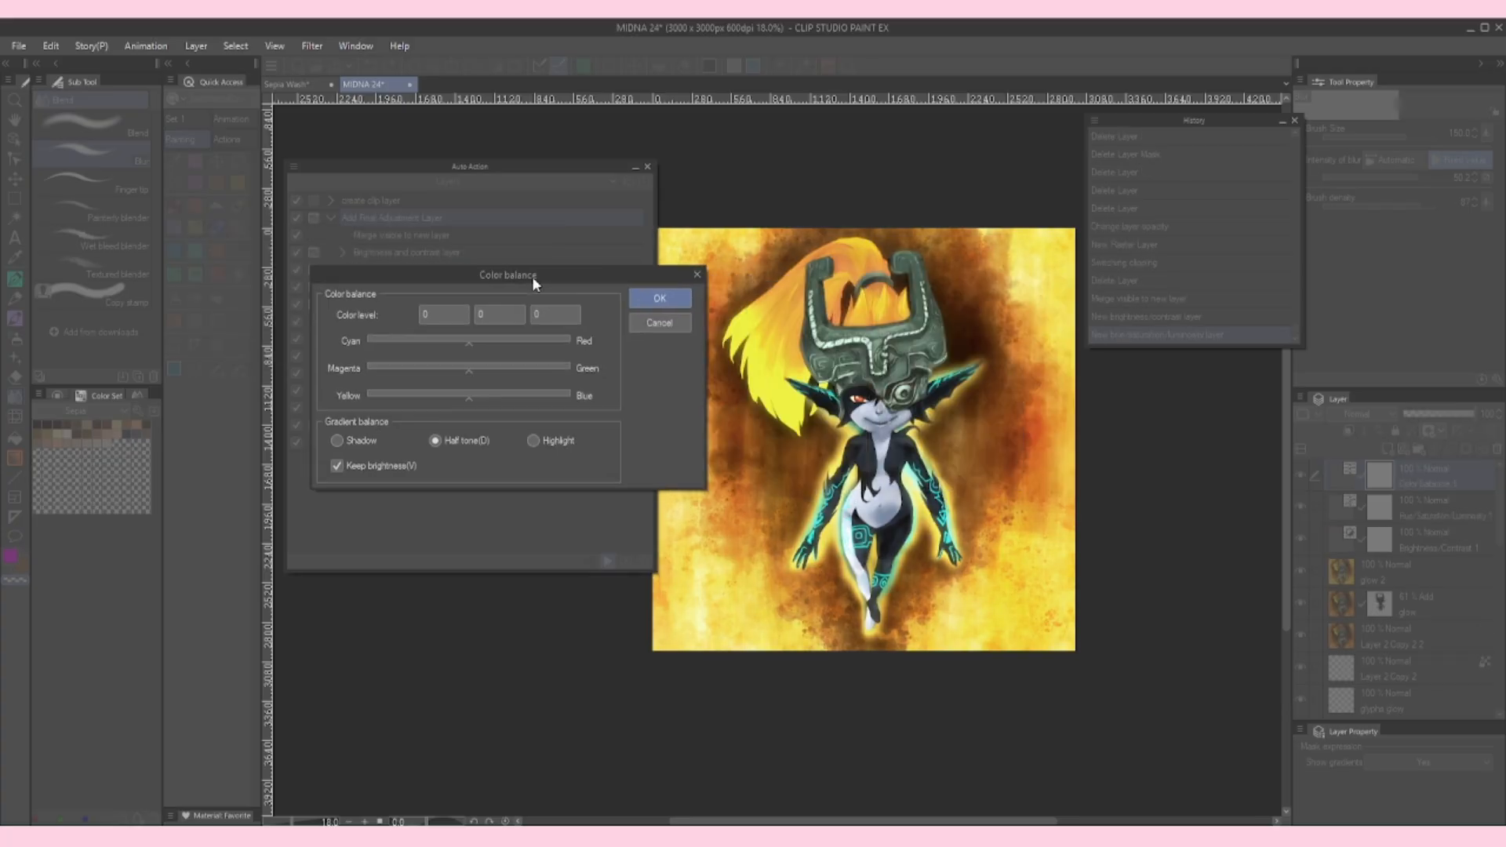
Adjust the color balance for half tones and highlights, and raise the shadows' magenta-green level to 21
left_click_drag(472, 346, 484, 346)
left_click_drag(469, 371, 444, 394)
left_click(533, 441)
left_click_drag(471, 342, 476, 400)
left_click(345, 440)
left_click_drag(469, 370, 490, 372)
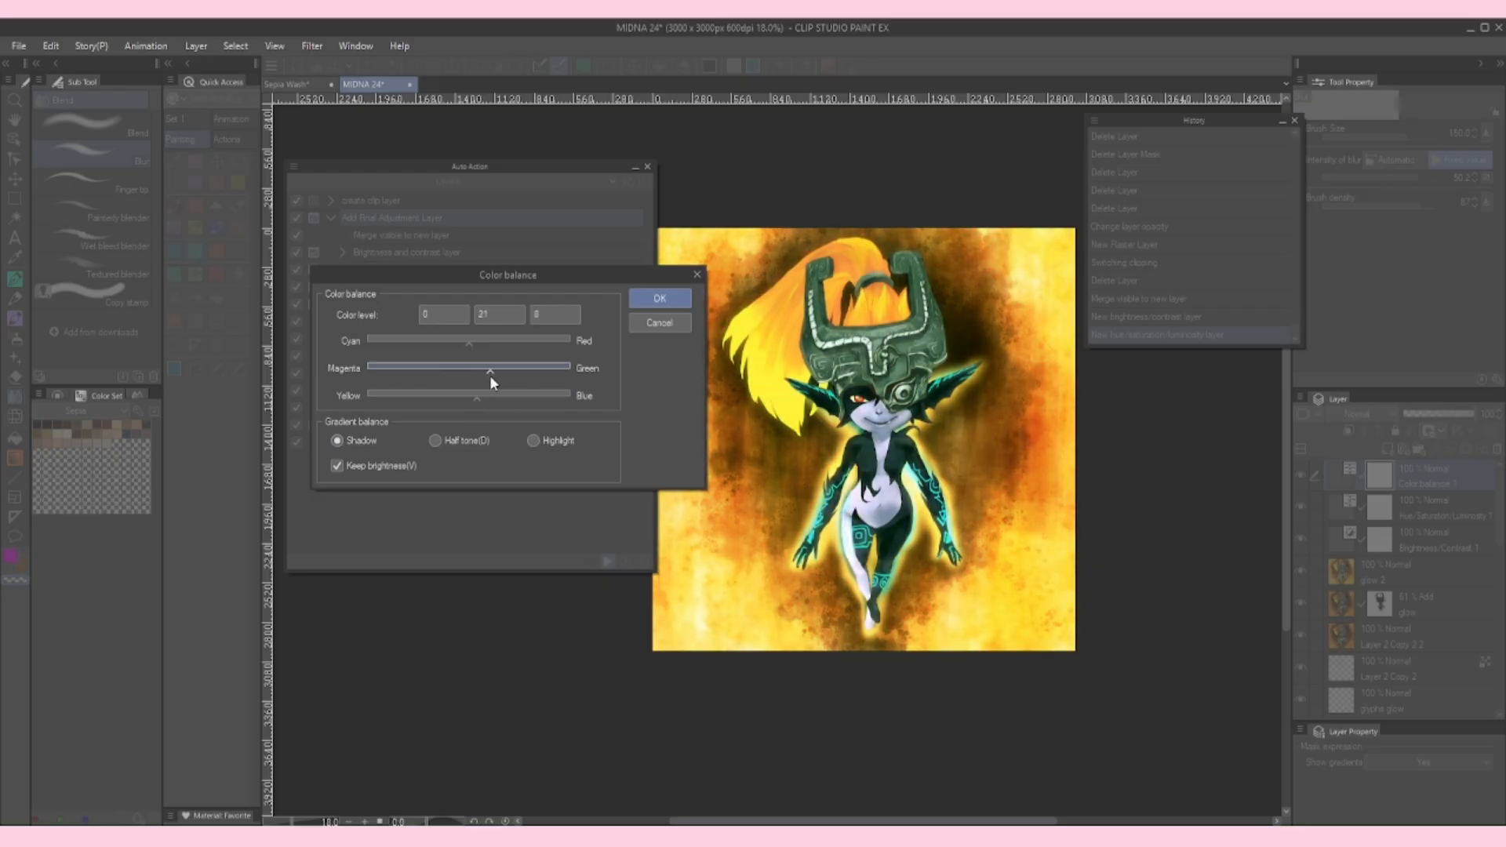
left_click(659, 298)
Shape the RGB tone curve with several points in the highlights, midtones and shadows, and finish the action
left_click_drag(634, 318, 623, 312)
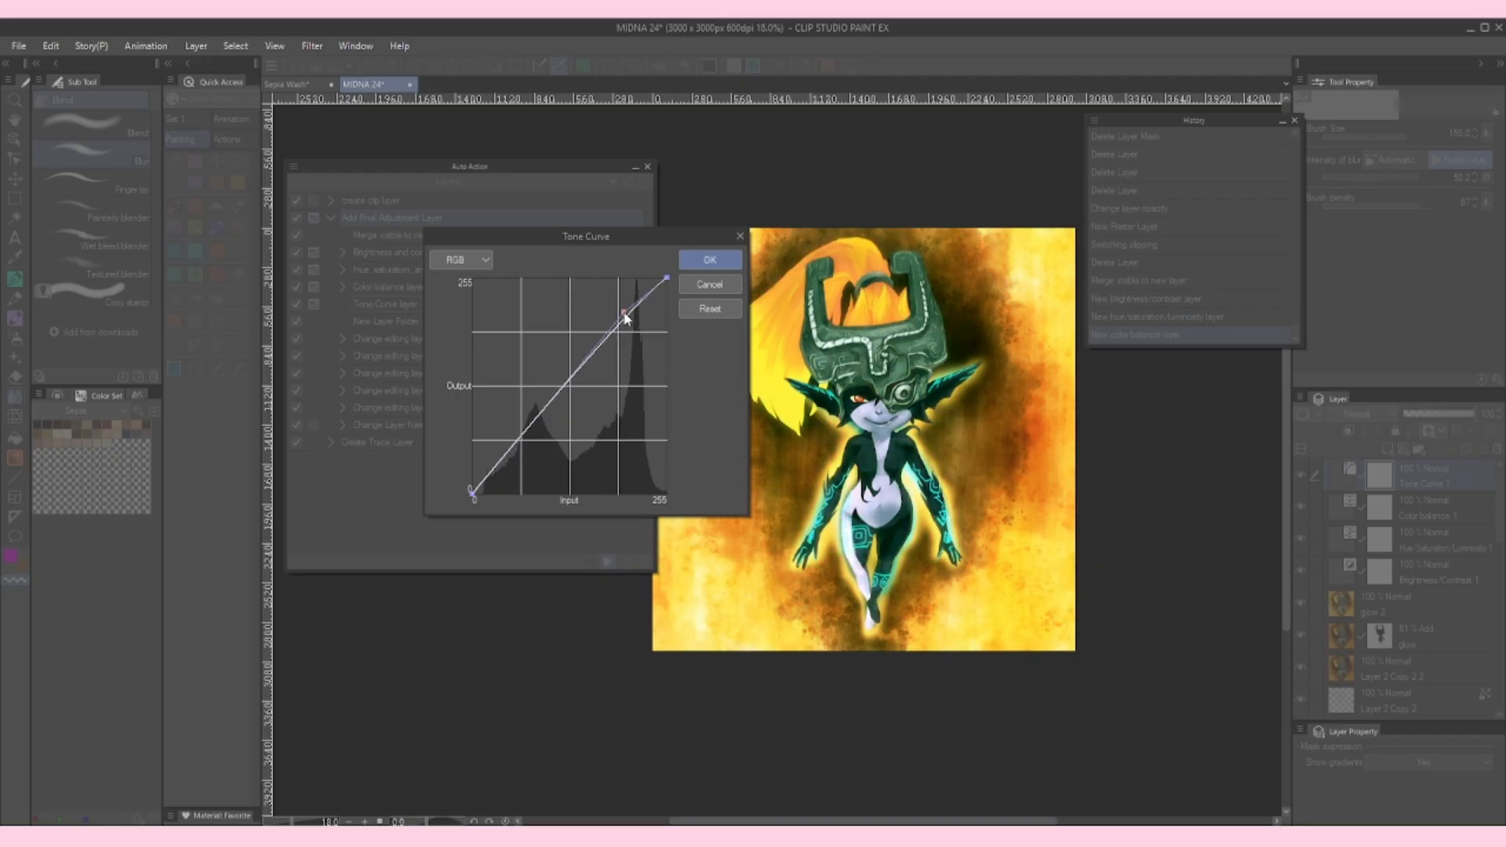
left_click_drag(562, 392, 491, 465)
left_click_drag(593, 357, 597, 360)
left_click(714, 266)
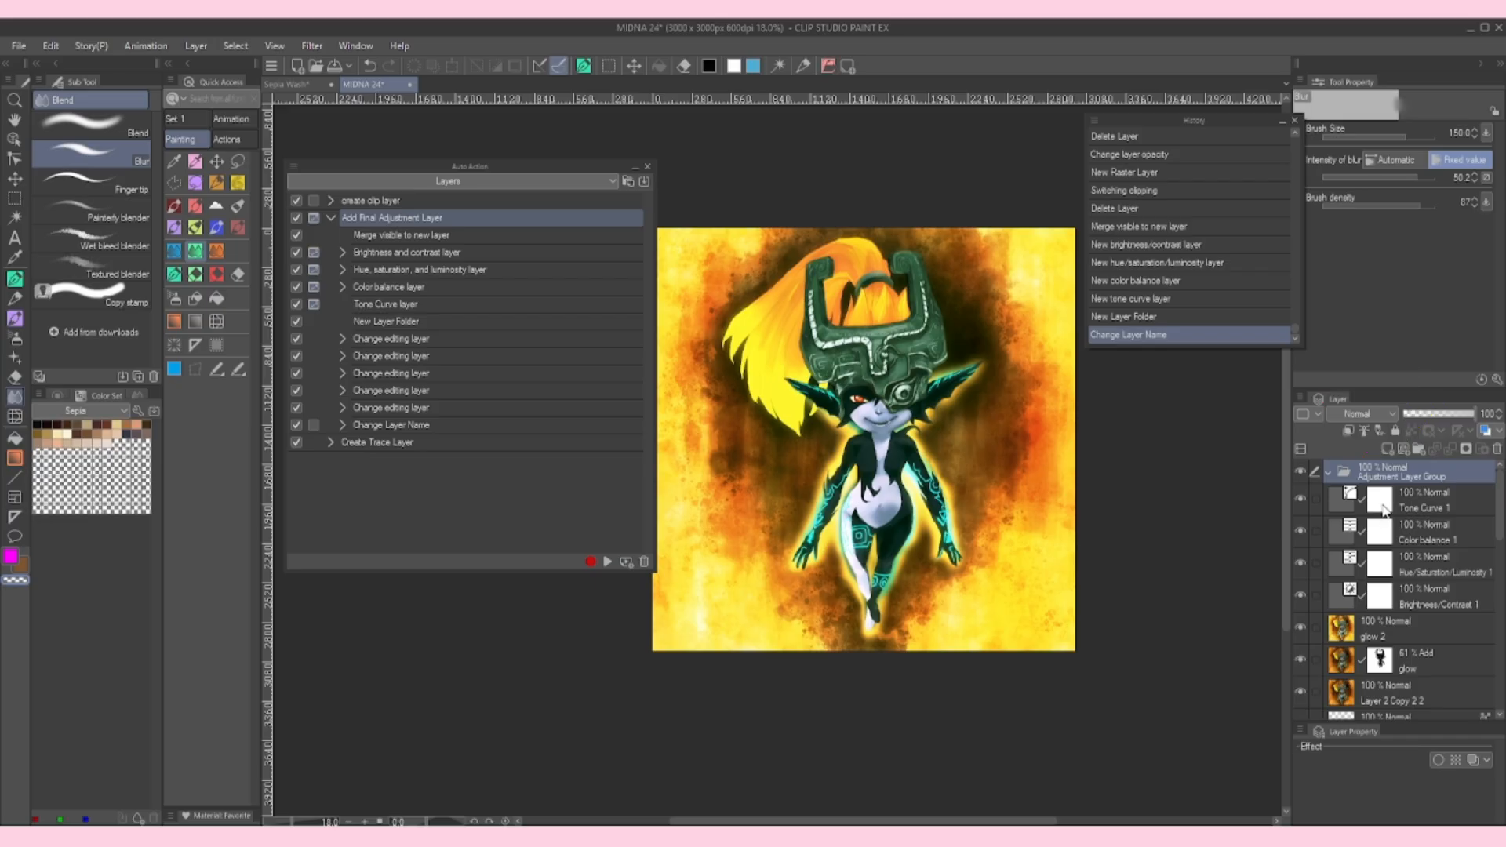
Paint the adjustment layers' masks with the favorite square brush and reopen Tone Curve 1 to lower its upper-middle point
left_click(1383, 507)
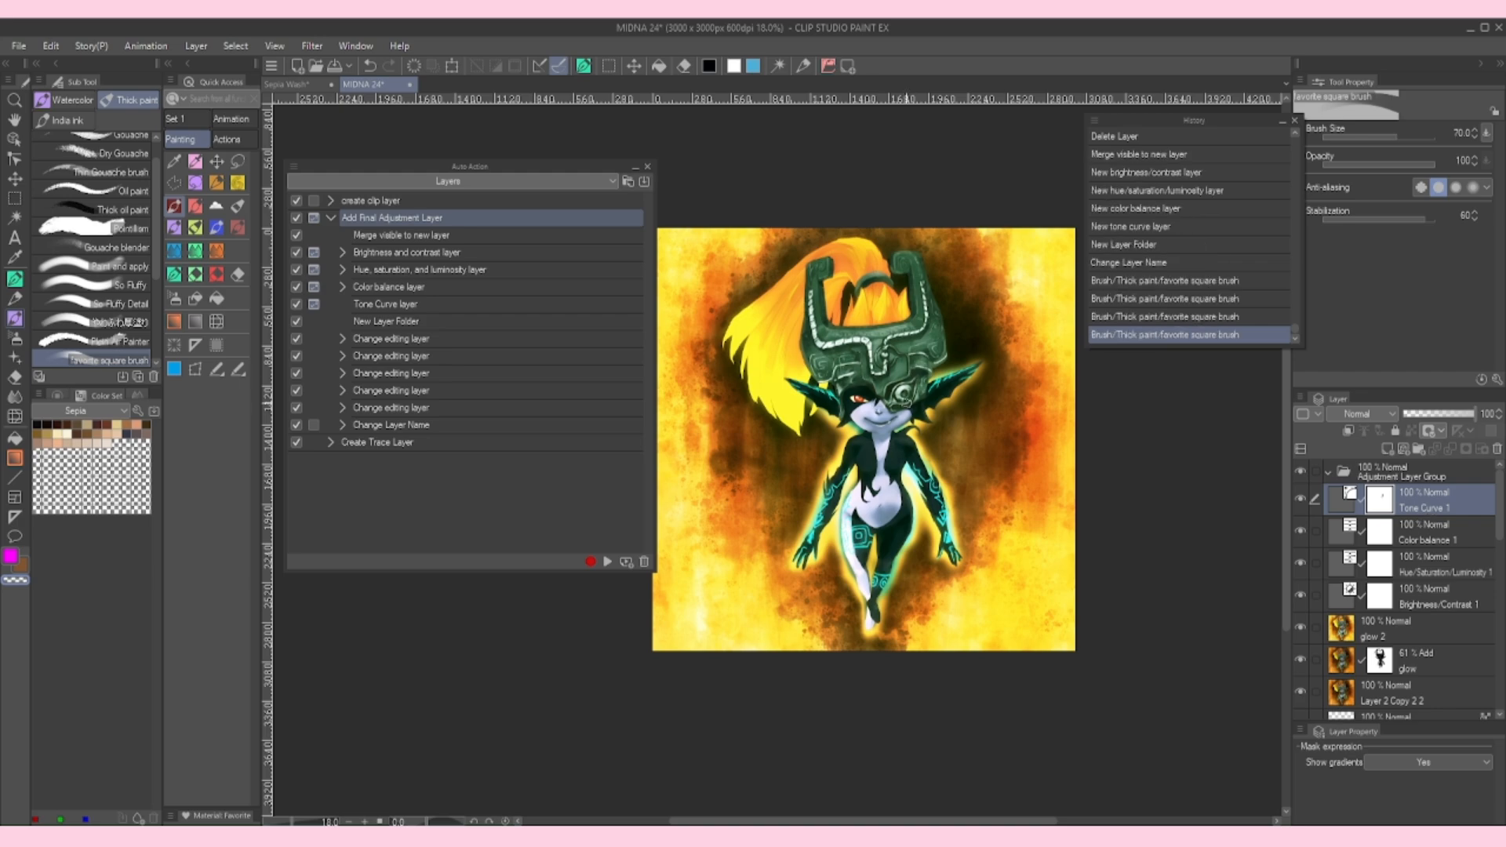
mouse_move(895, 421)
left_mouse_down()
mouse_move(858, 414)
mouse_move(877, 420)
mouse_move(857, 366)
left_mouse_up()
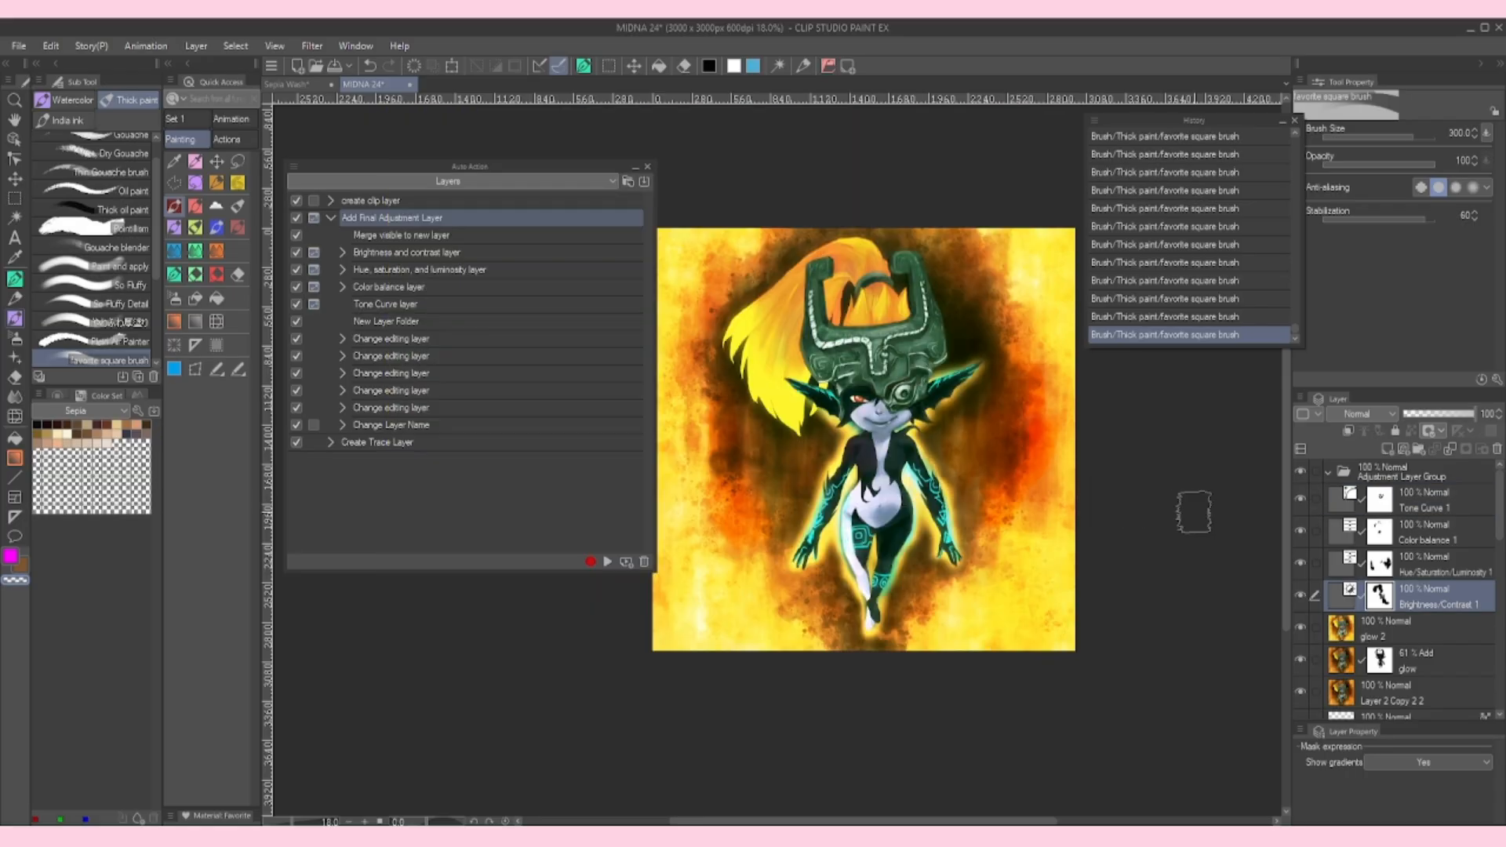
double_click(1349, 497)
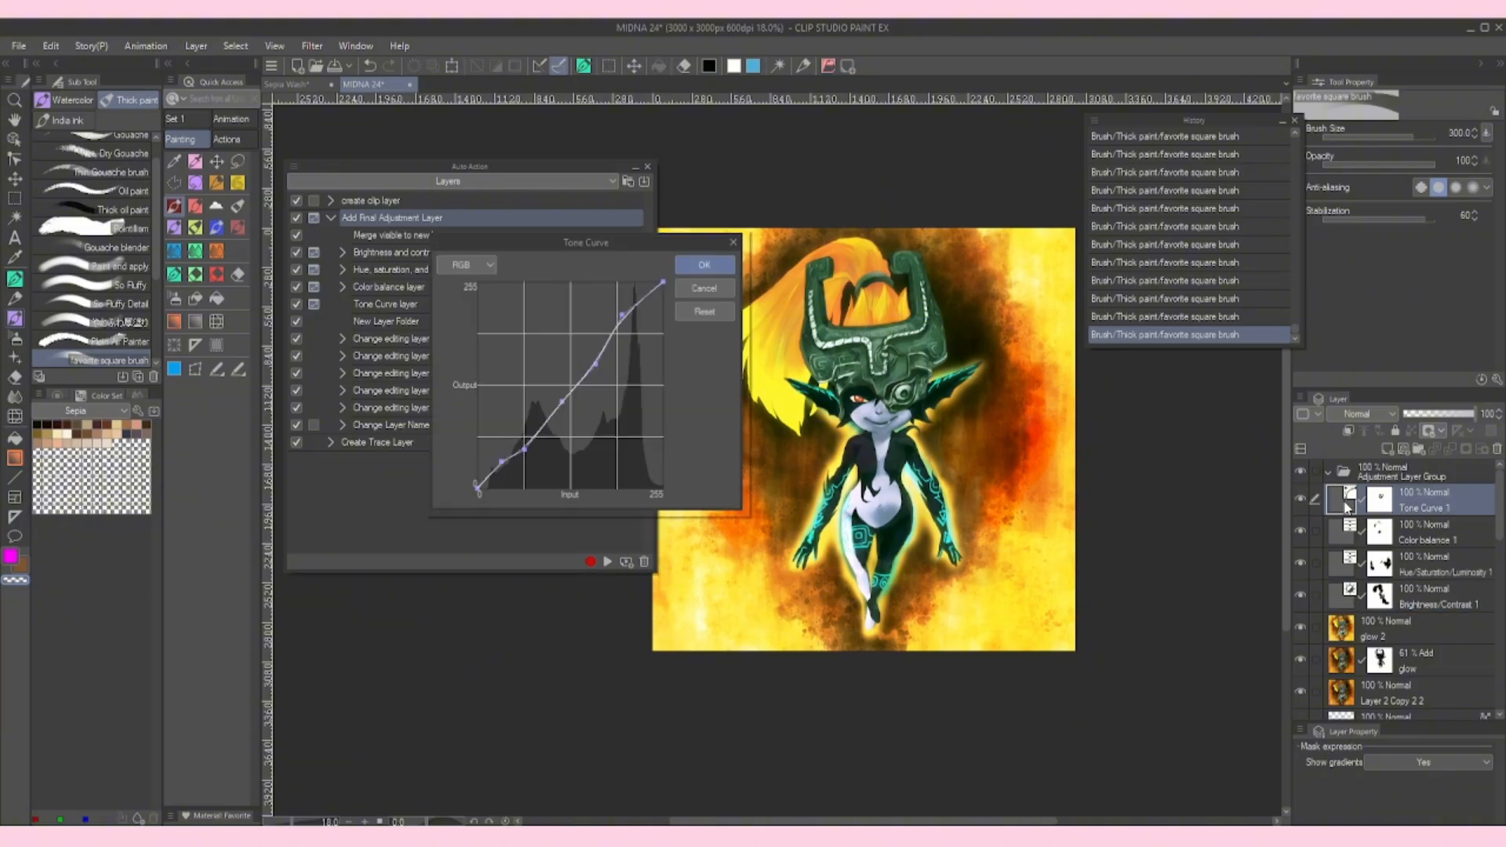
left_click_drag(597, 362, 606, 377)
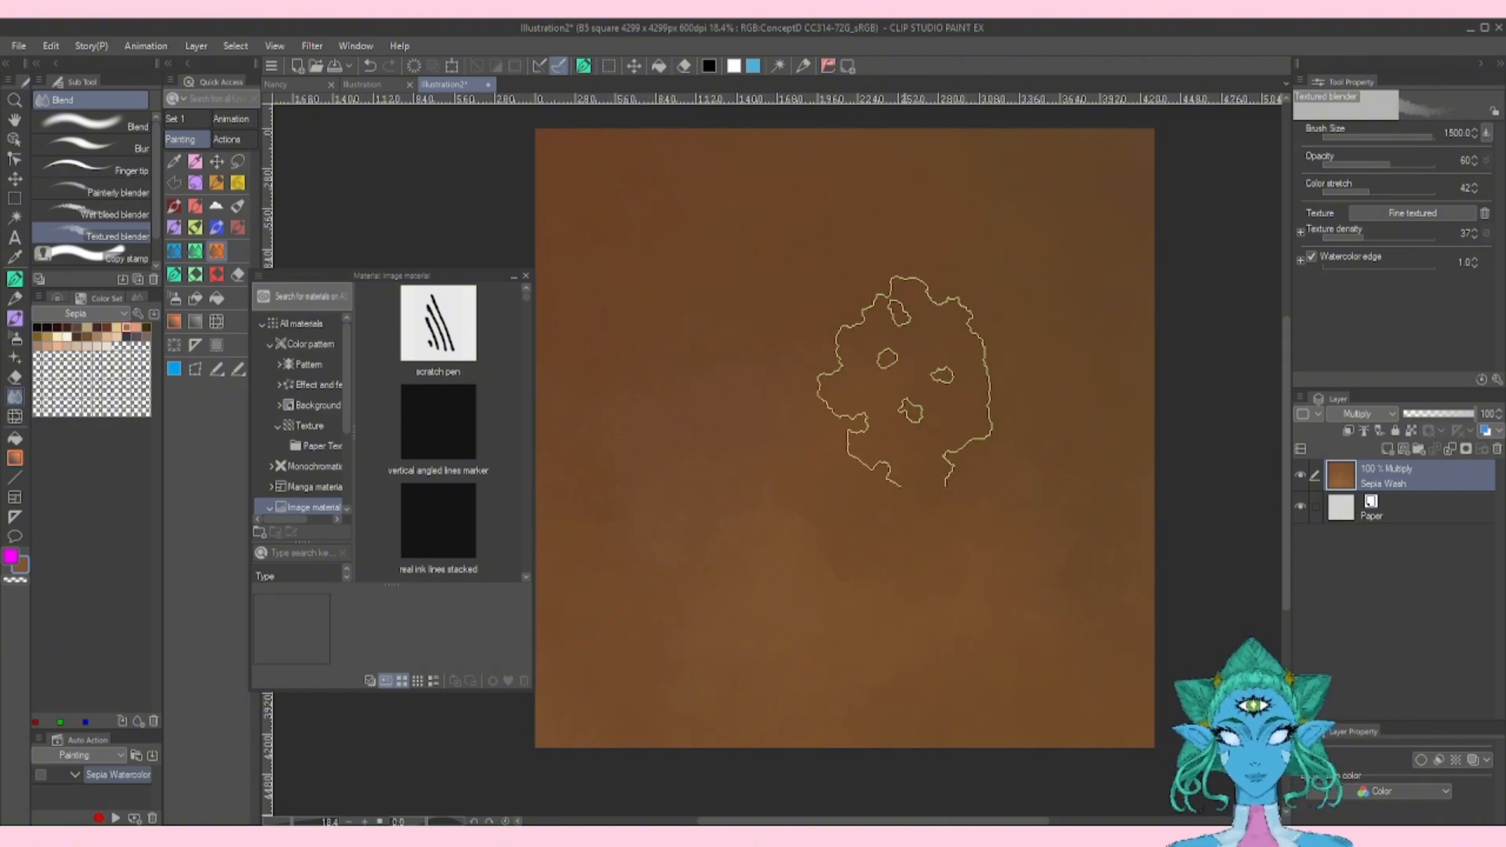
Convert the Sepia Wash layer to an image material layer and register it in the Image material folder
right_click(1377, 480)
left_click(1420, 330)
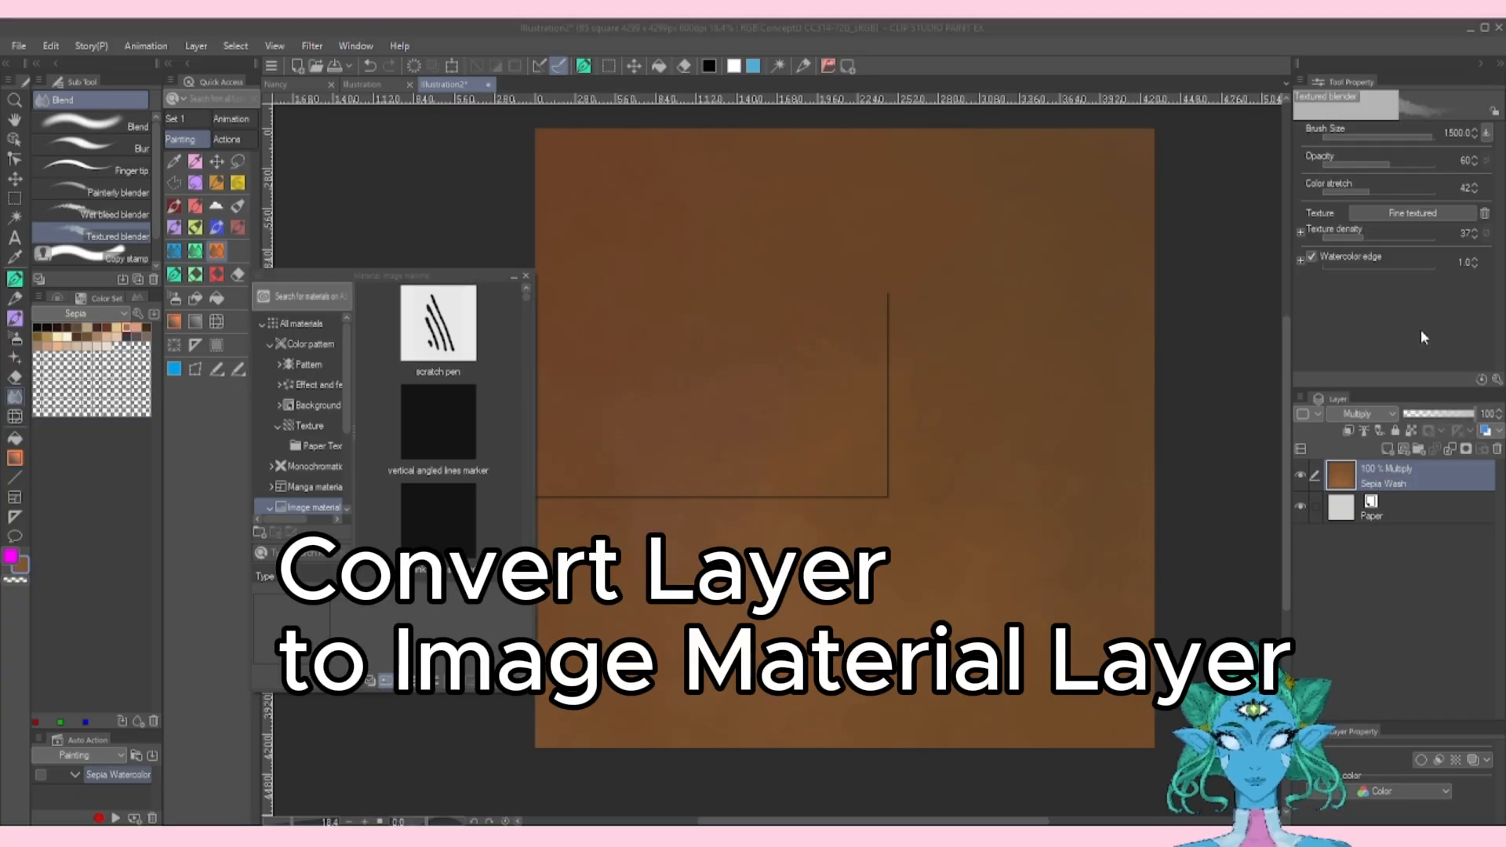
left_click(747, 353)
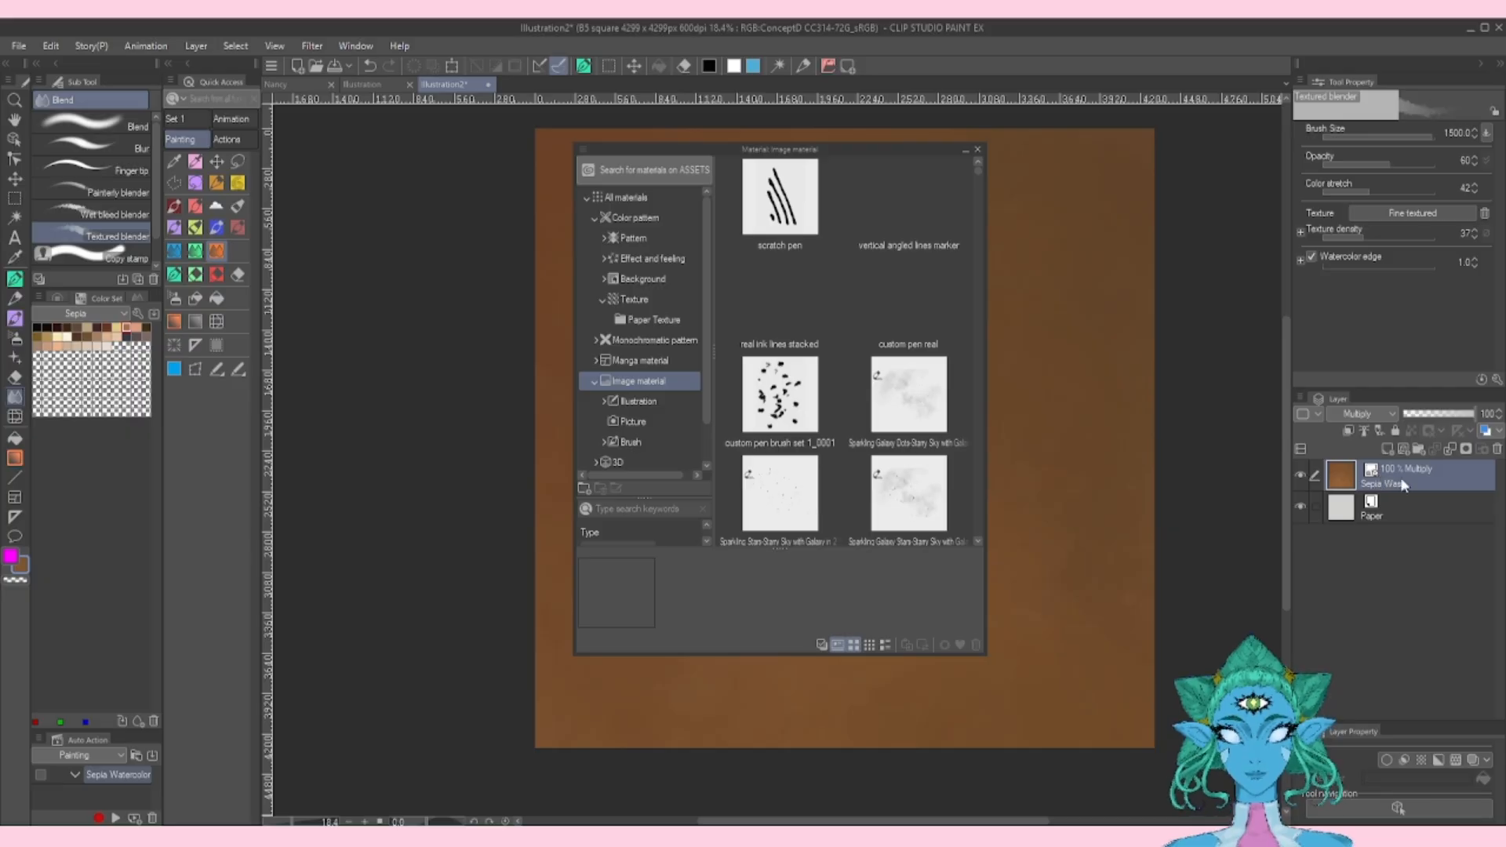
left_click_drag(1400, 475, 767, 224)
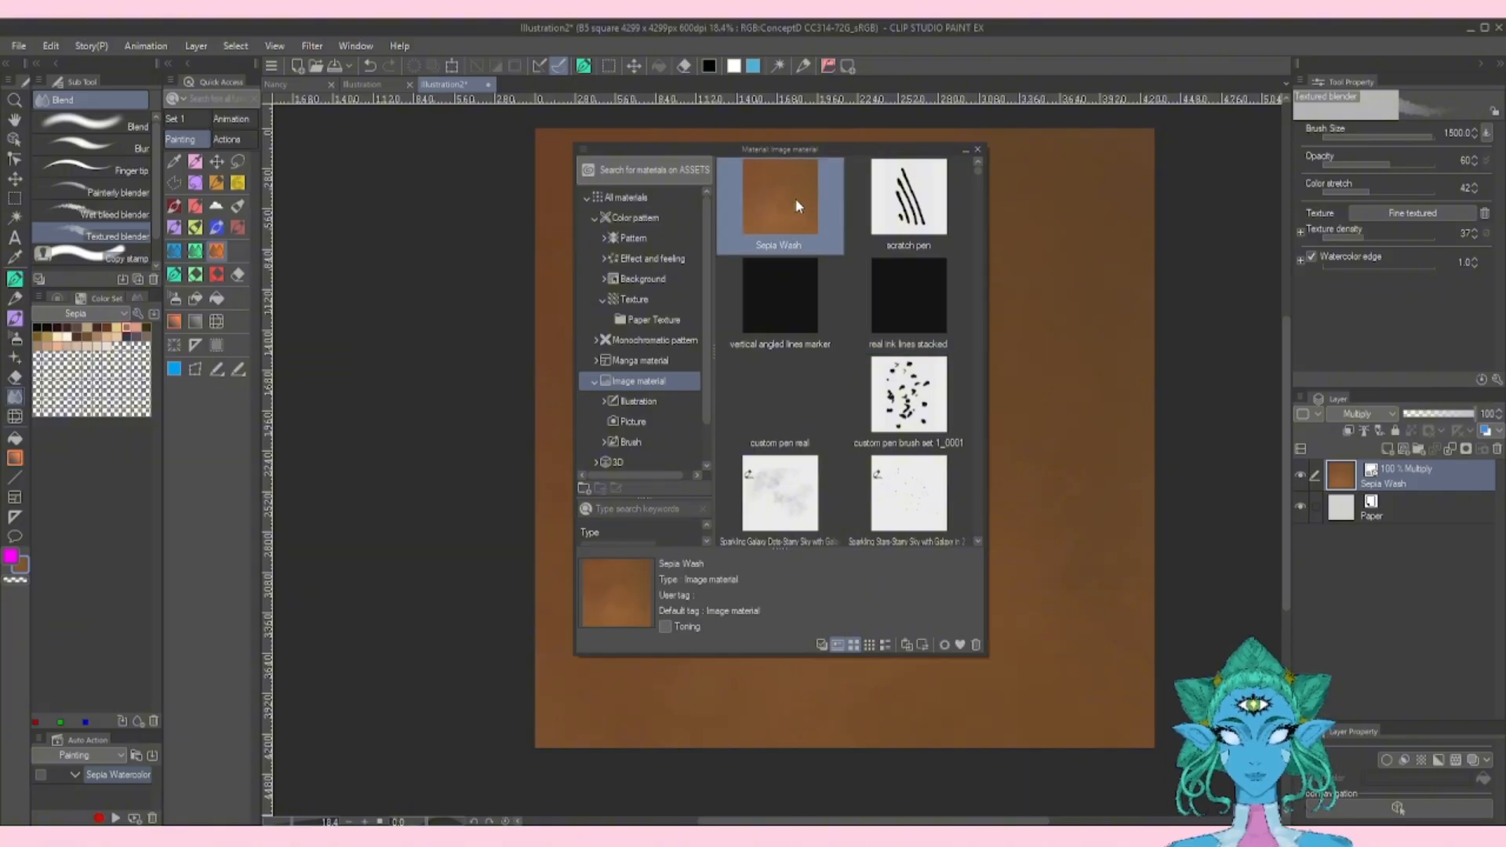
Enable tiling for the Sepia Wash material with the Reverse repeat method
double_click(795, 199)
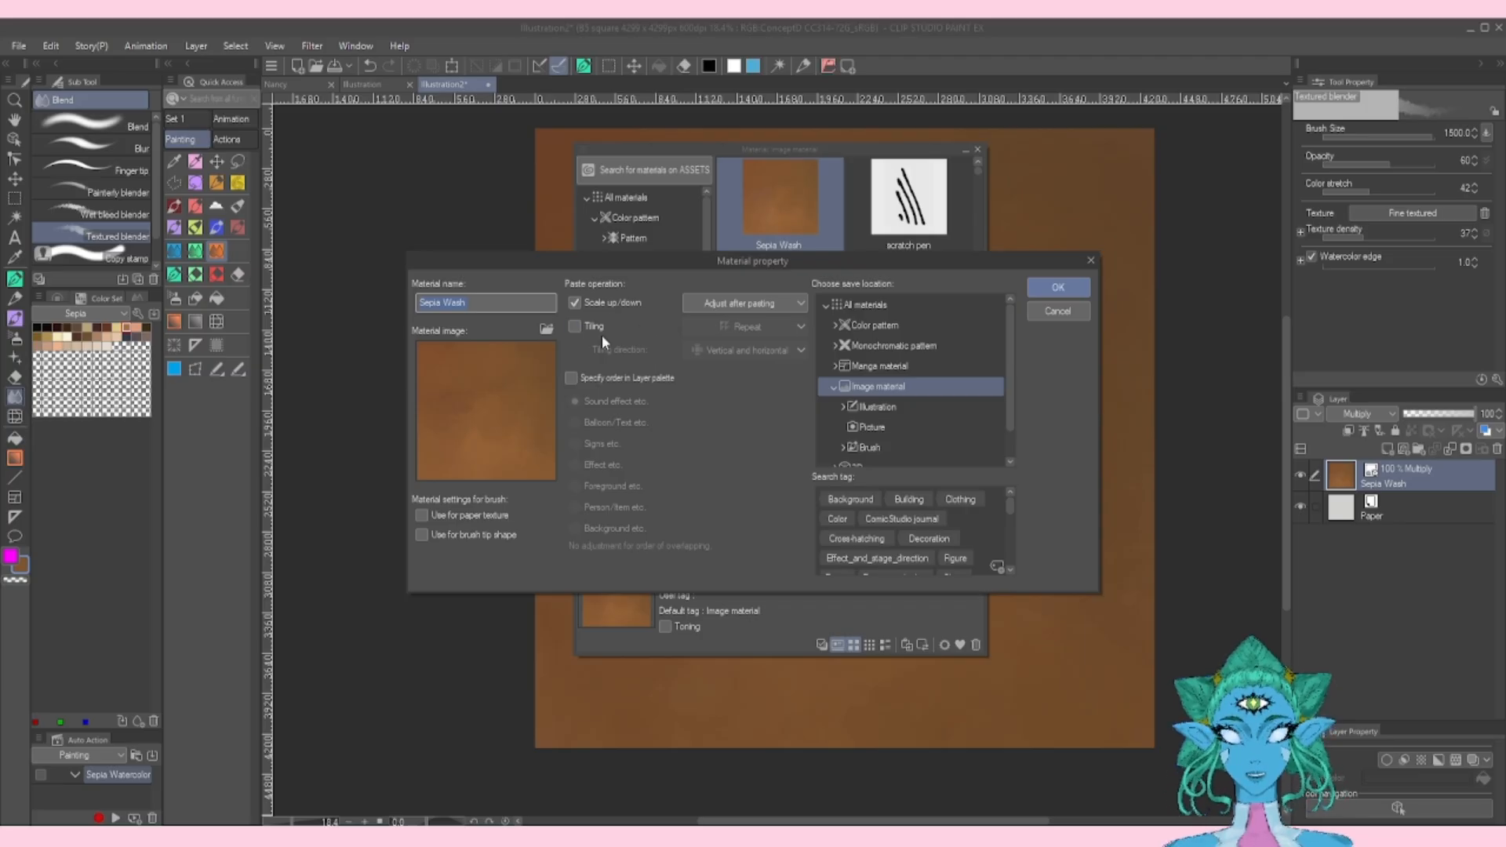
left_click(577, 327)
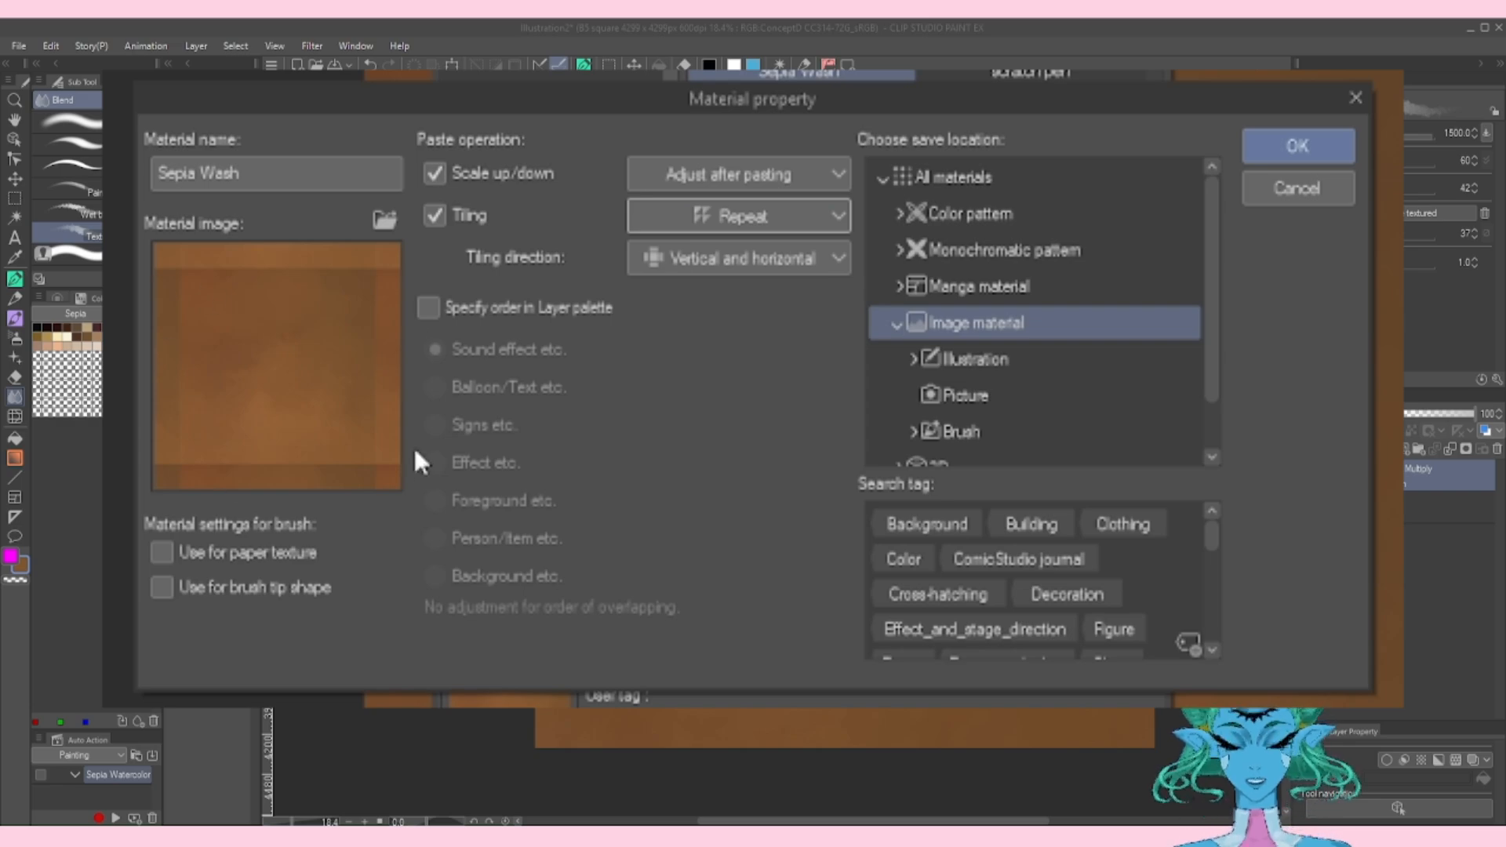
left_click(755, 228)
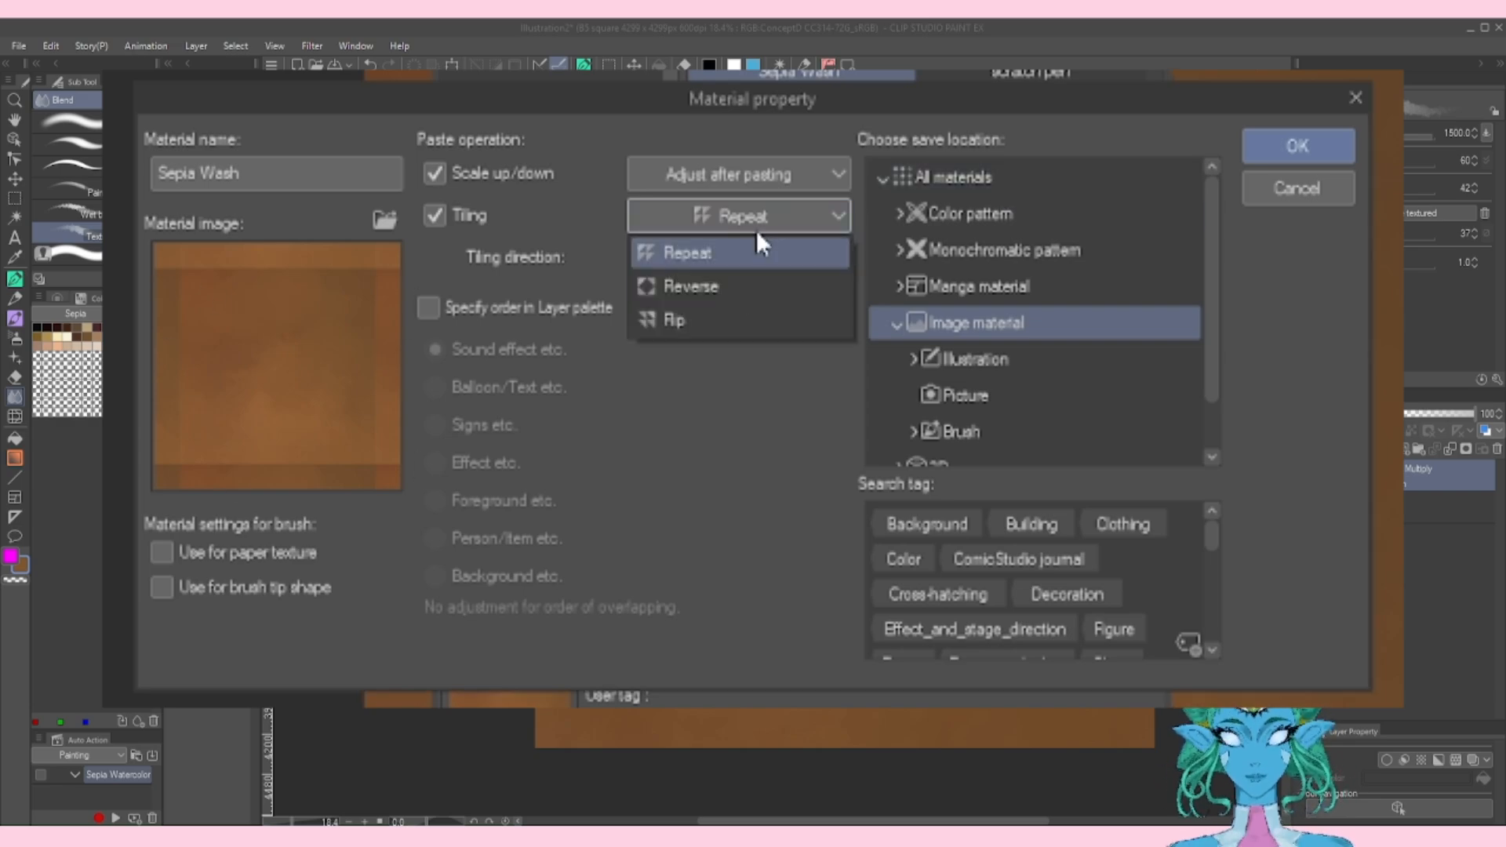
left_click(724, 291)
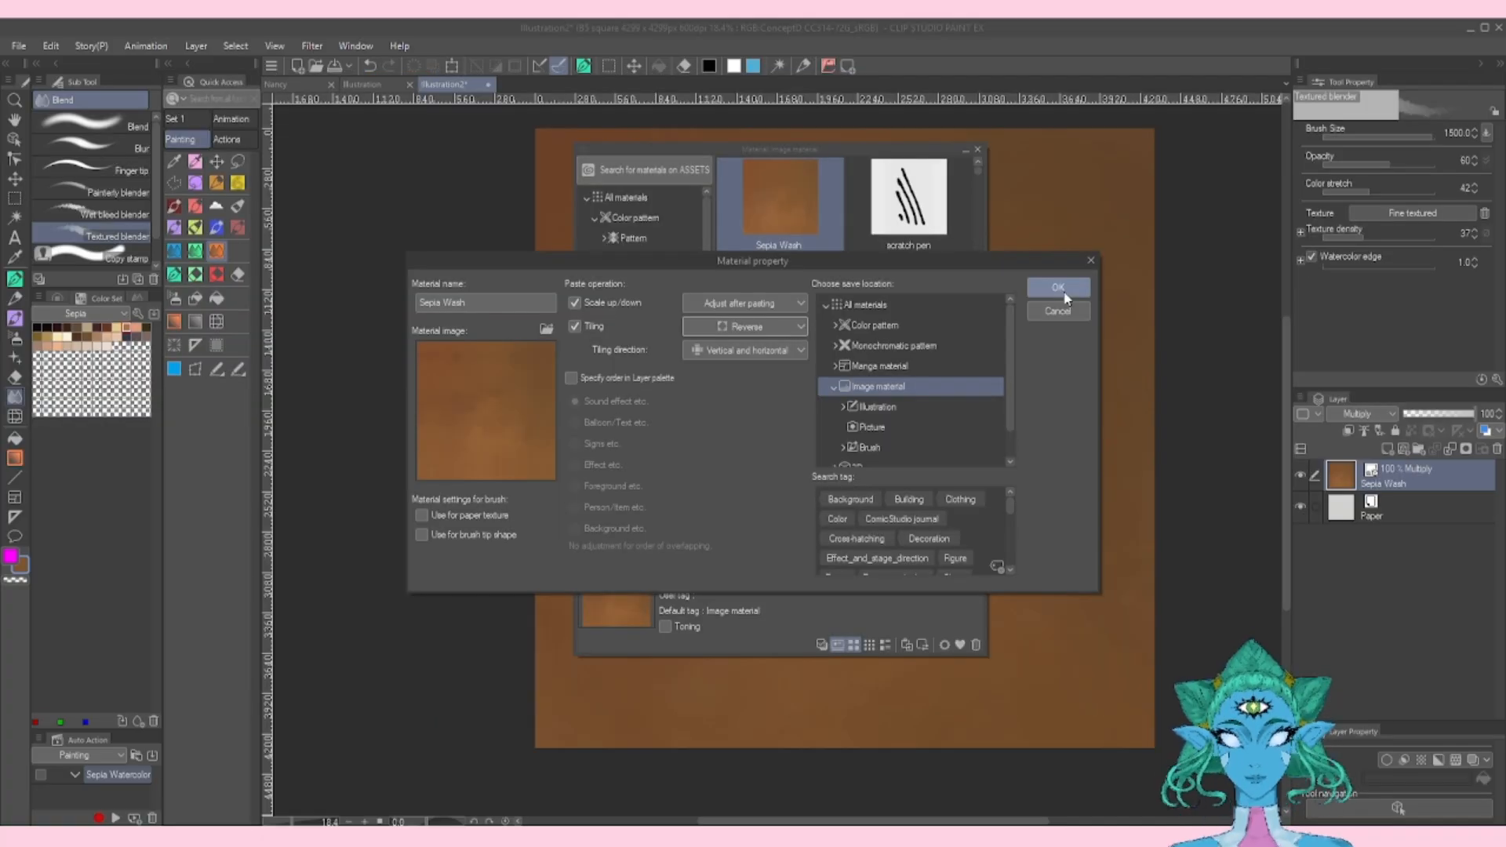
left_click(1065, 295)
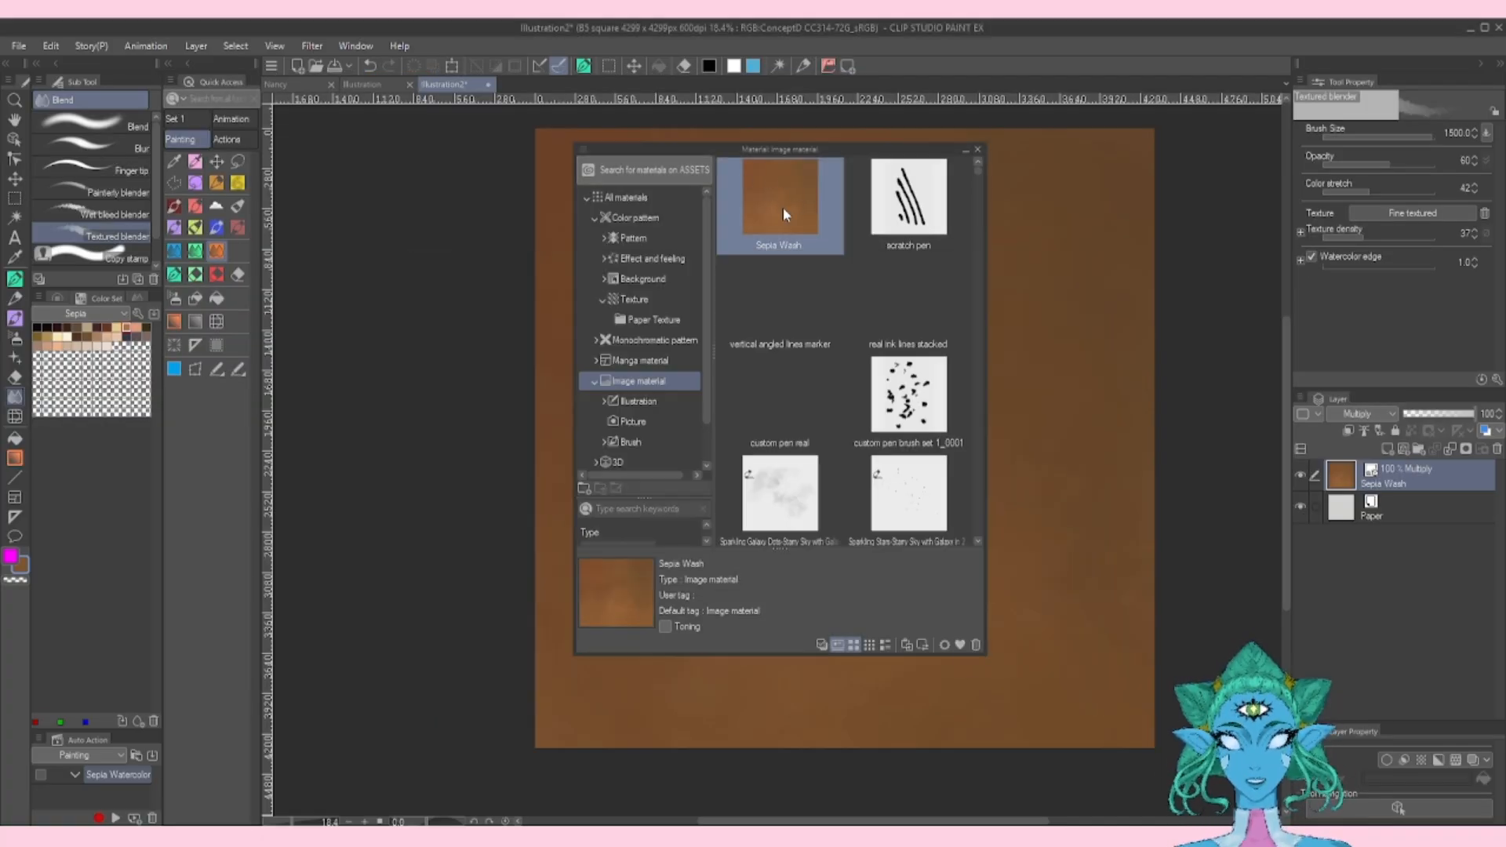
Add the Sepia Wash material to the favorites and view it there with the watercolor paper texture
left_click(961, 644)
scroll(644, 353, "down", 2)
left_click(648, 459)
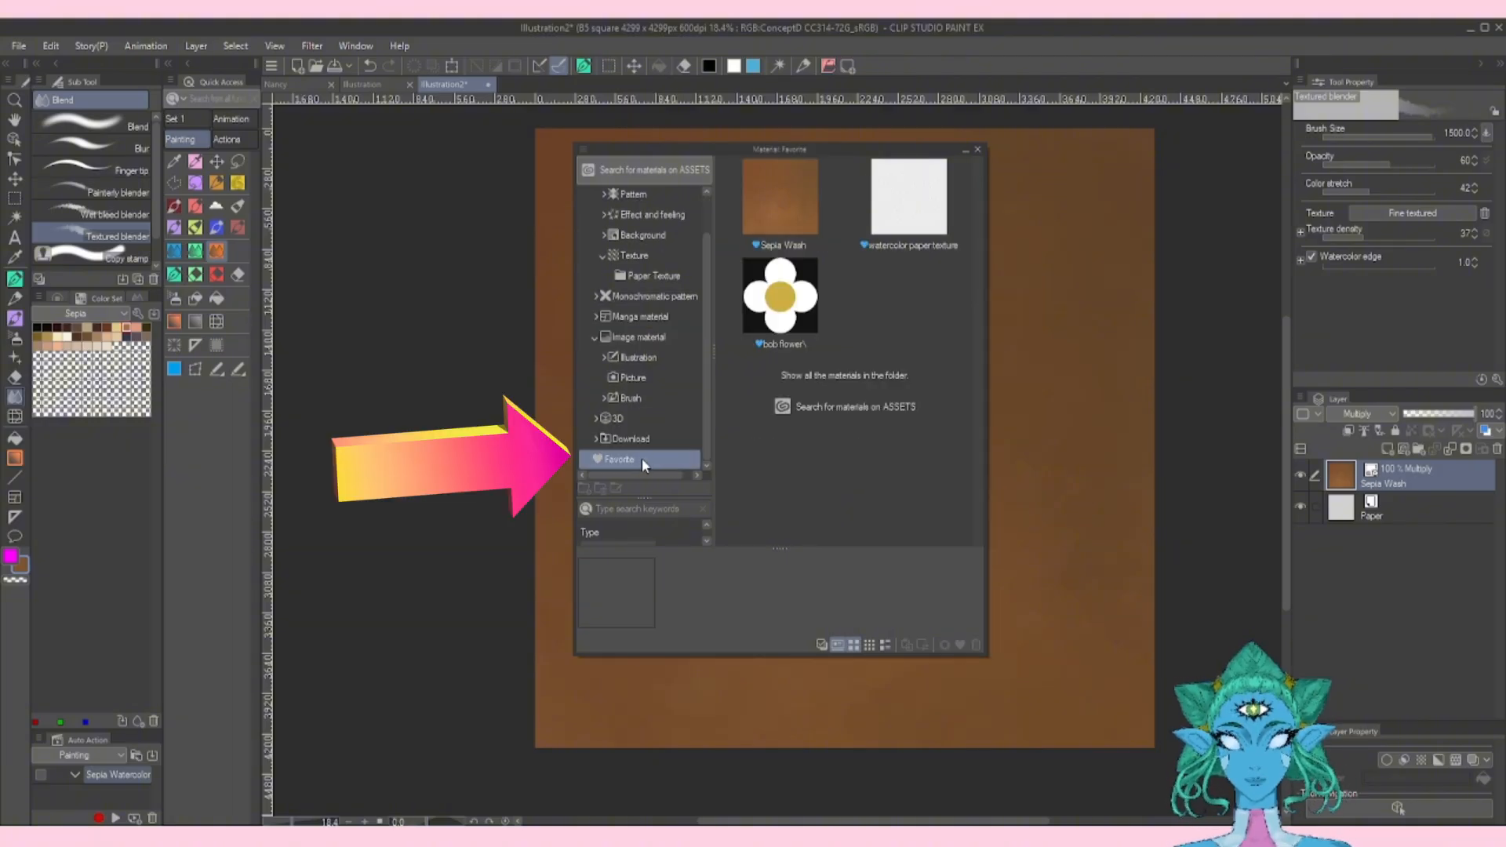
left_click(816, 205)
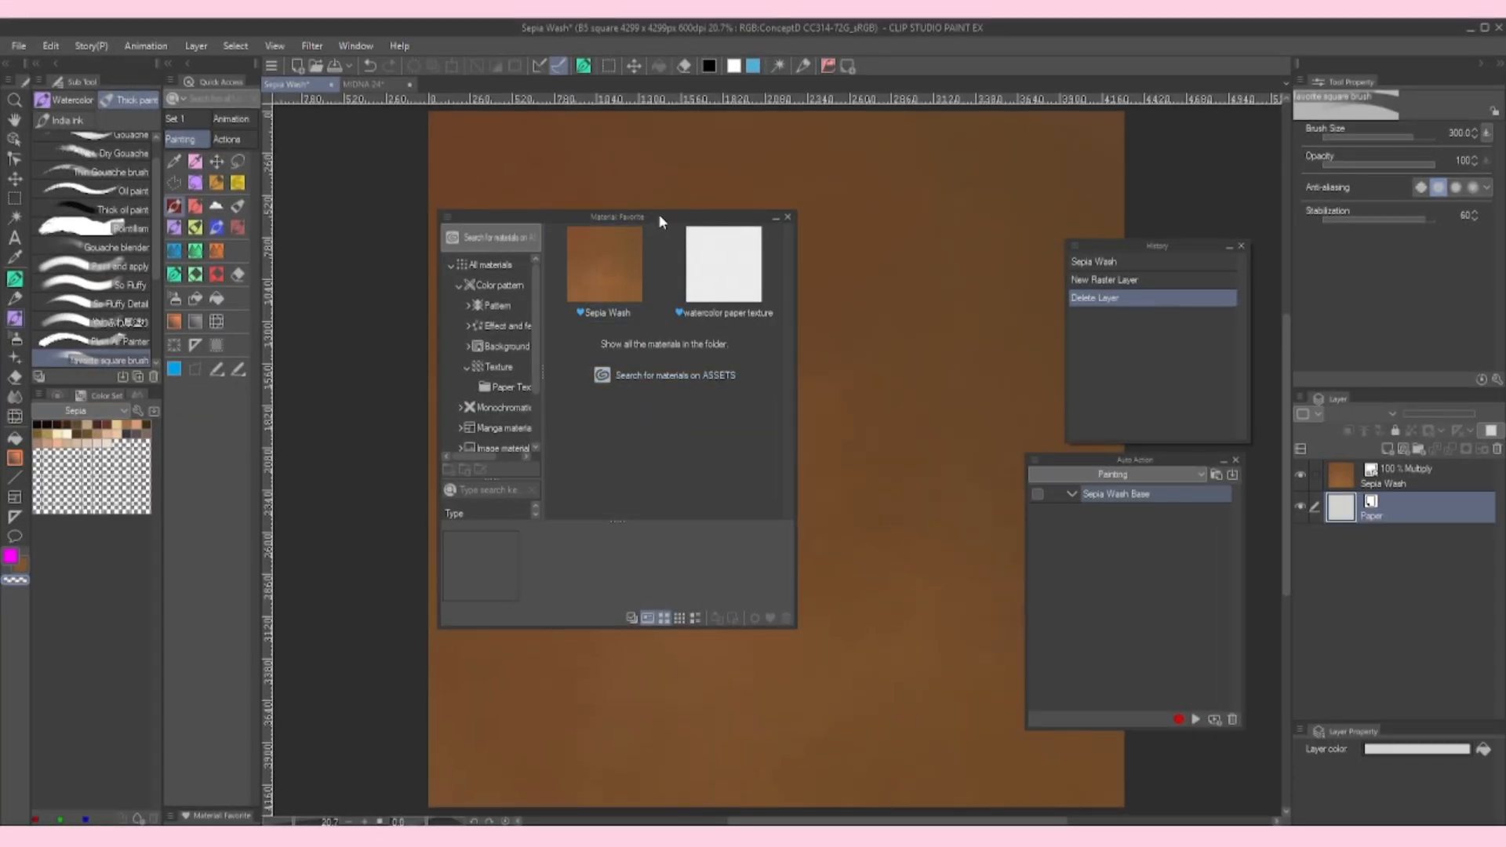
left_click(613, 261)
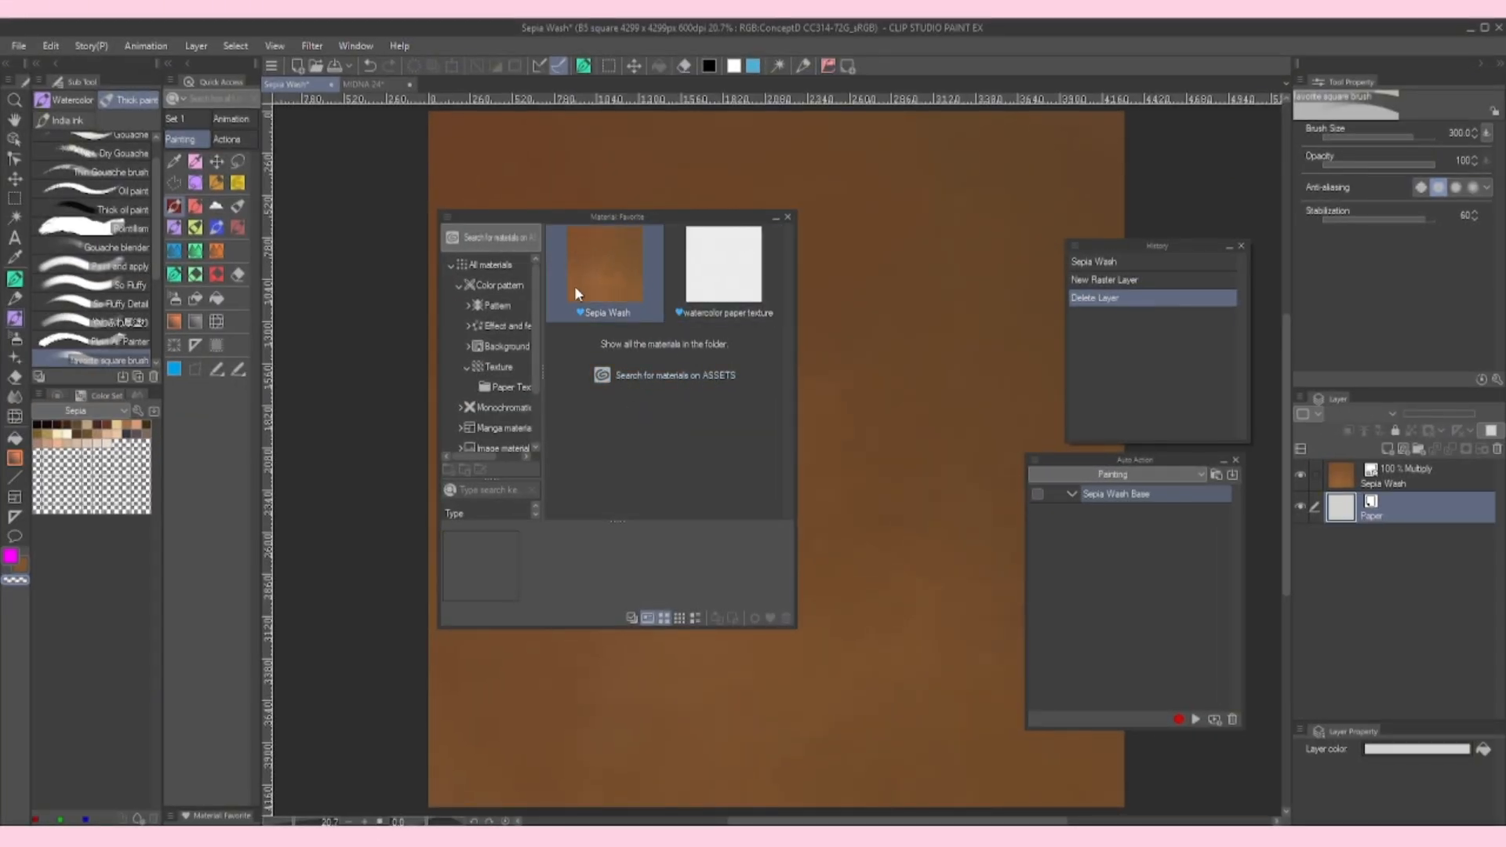
left_click(722, 263)
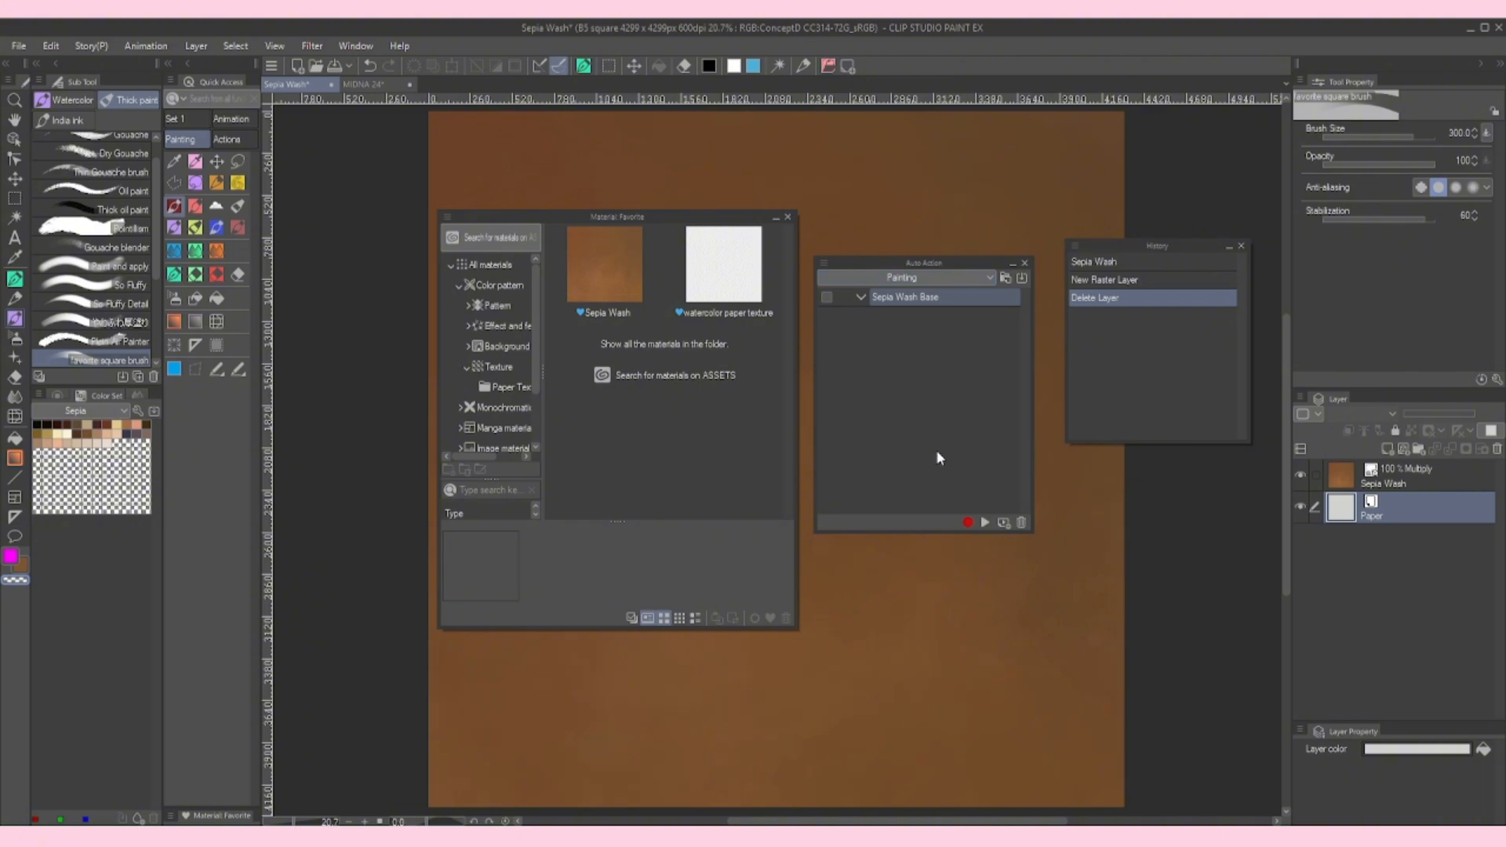
Try to record pasting the Sepia Wash material from the favorites in the Sepia Wash Base auto action
left_click(968, 522)
left_click_drag(604, 267, 1374, 510)
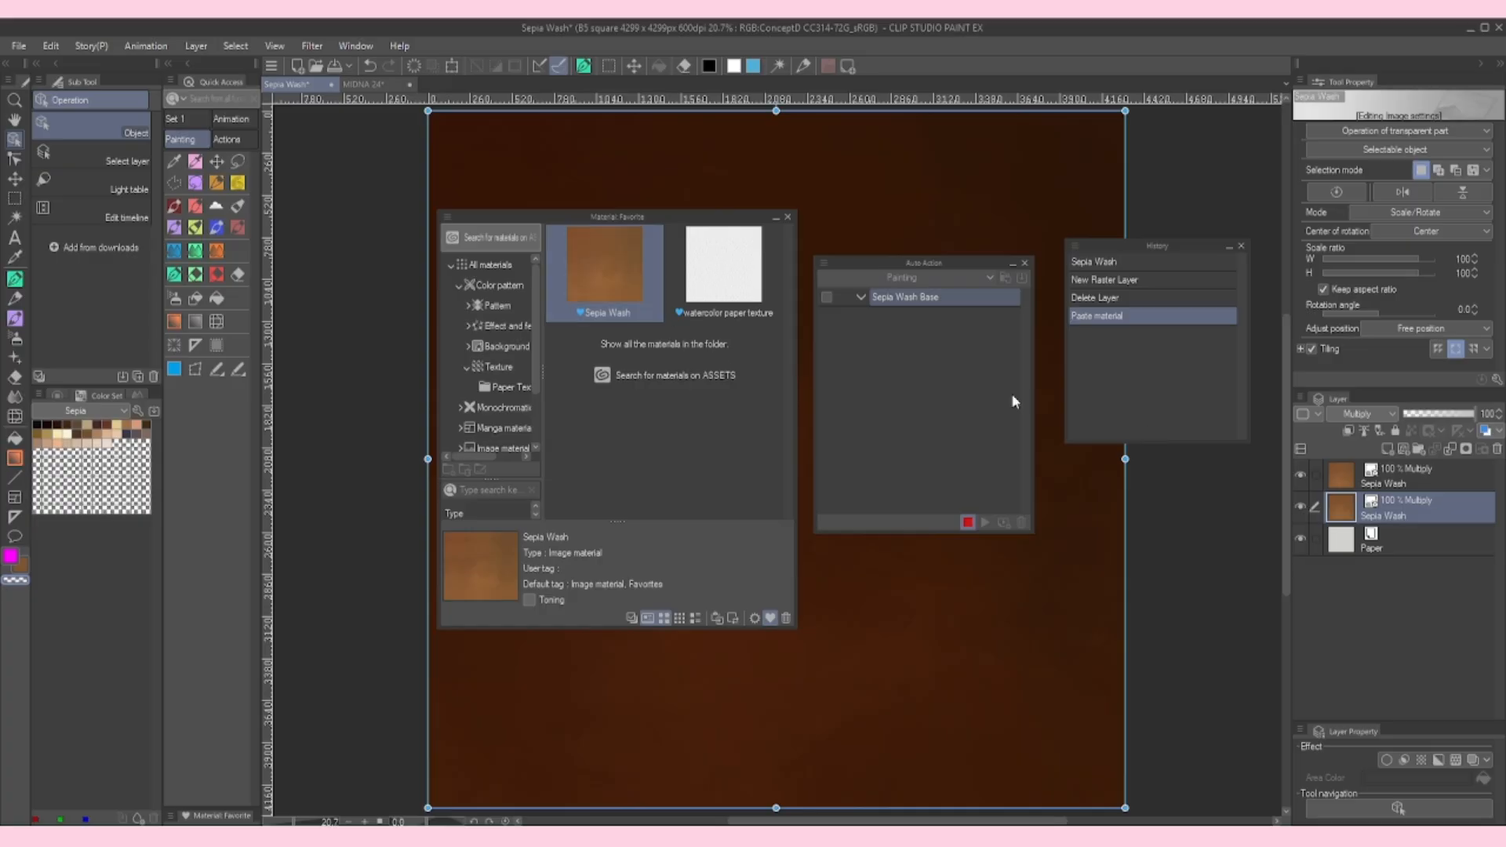
key("ctrl+z")
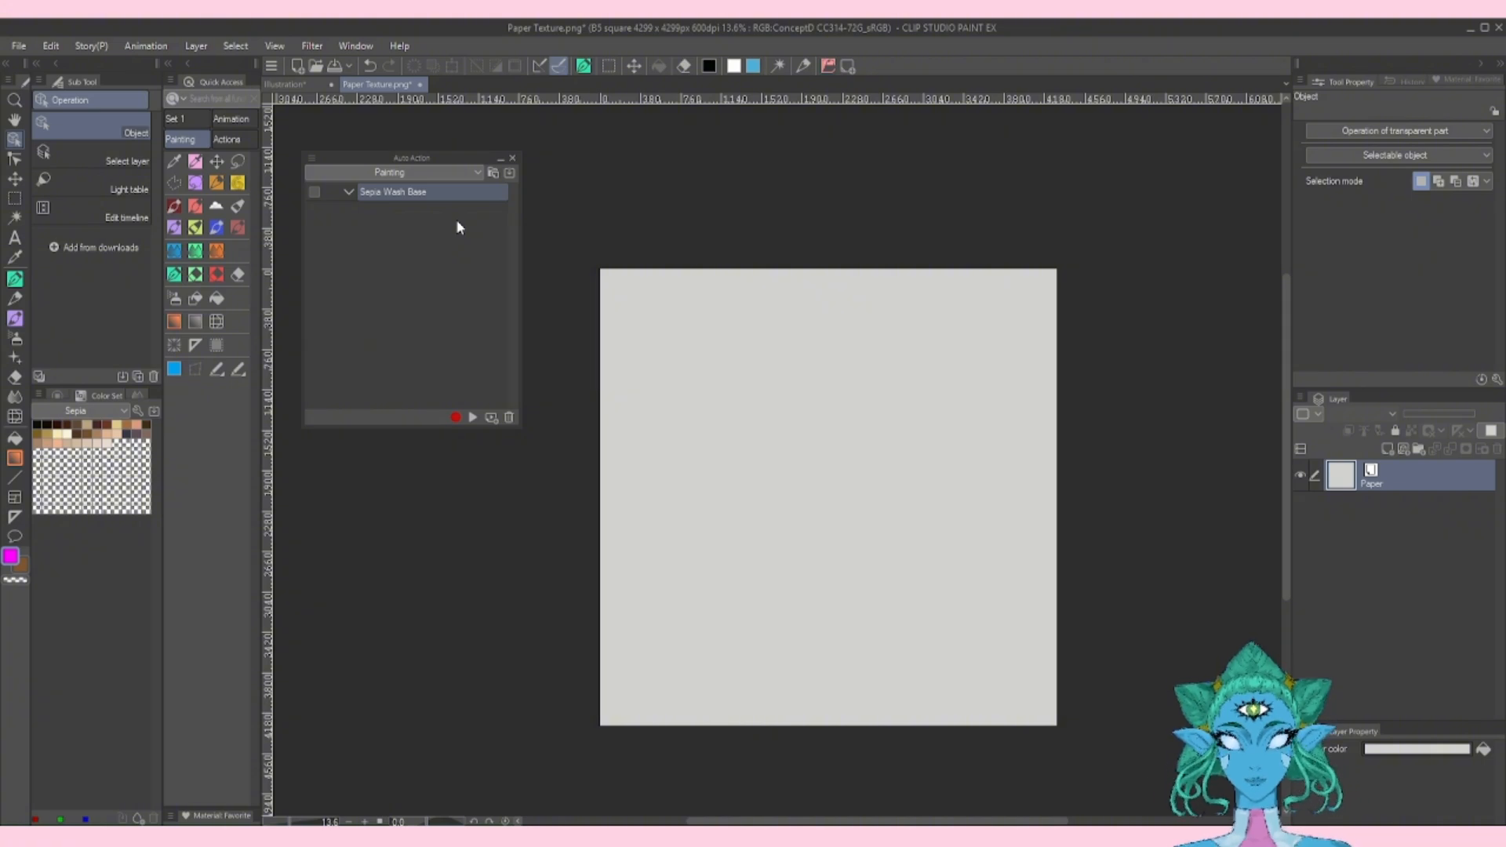
Start recording the Sepia Wash Base action, import Paper Texture as a pattern from image, and check the recorded import settings
left_click(455, 417)
left_click(19, 46)
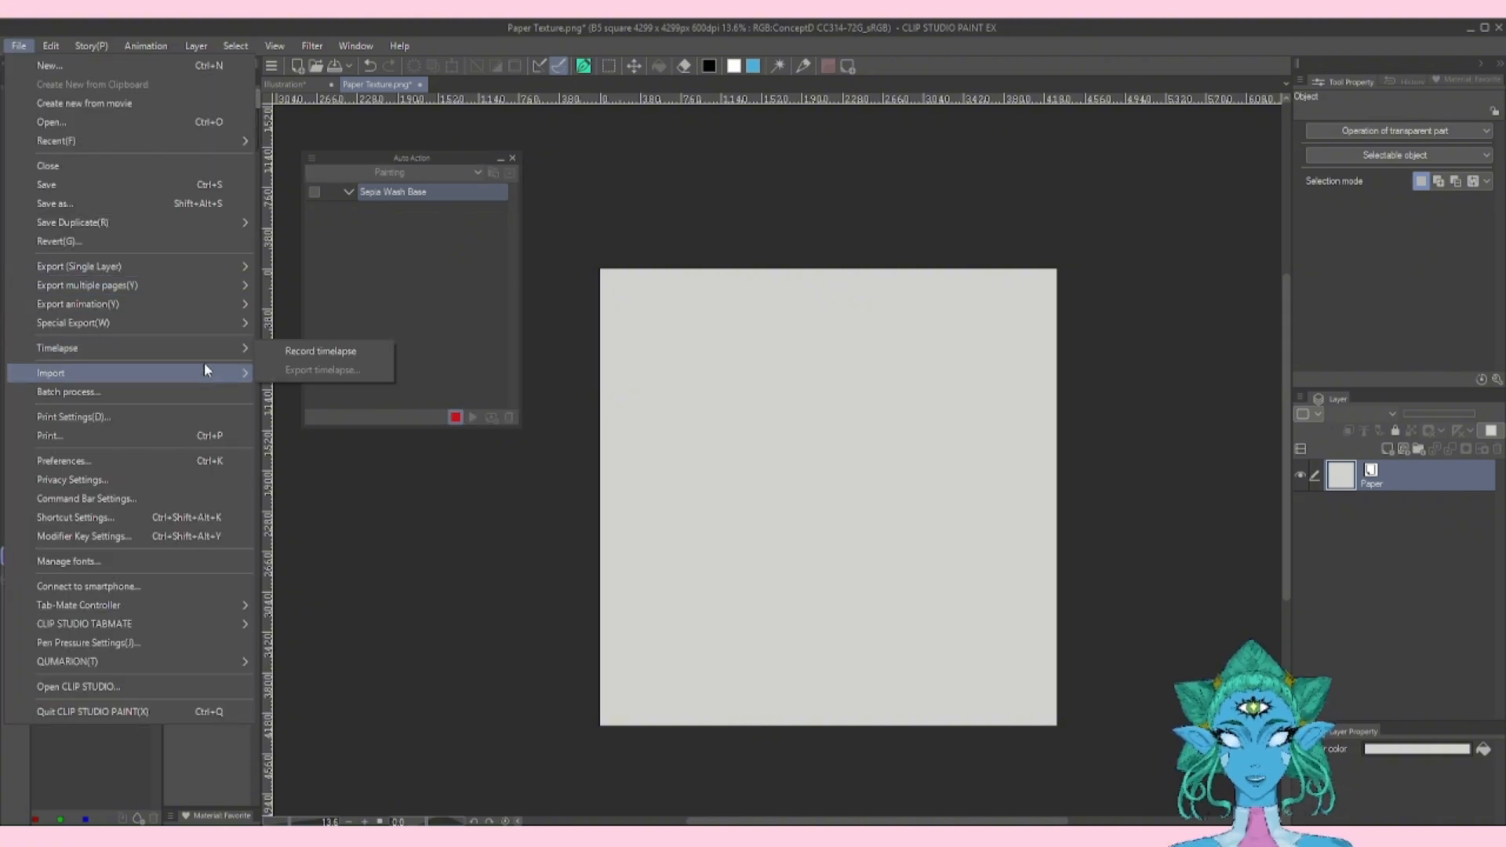
mouse_move(205, 370)
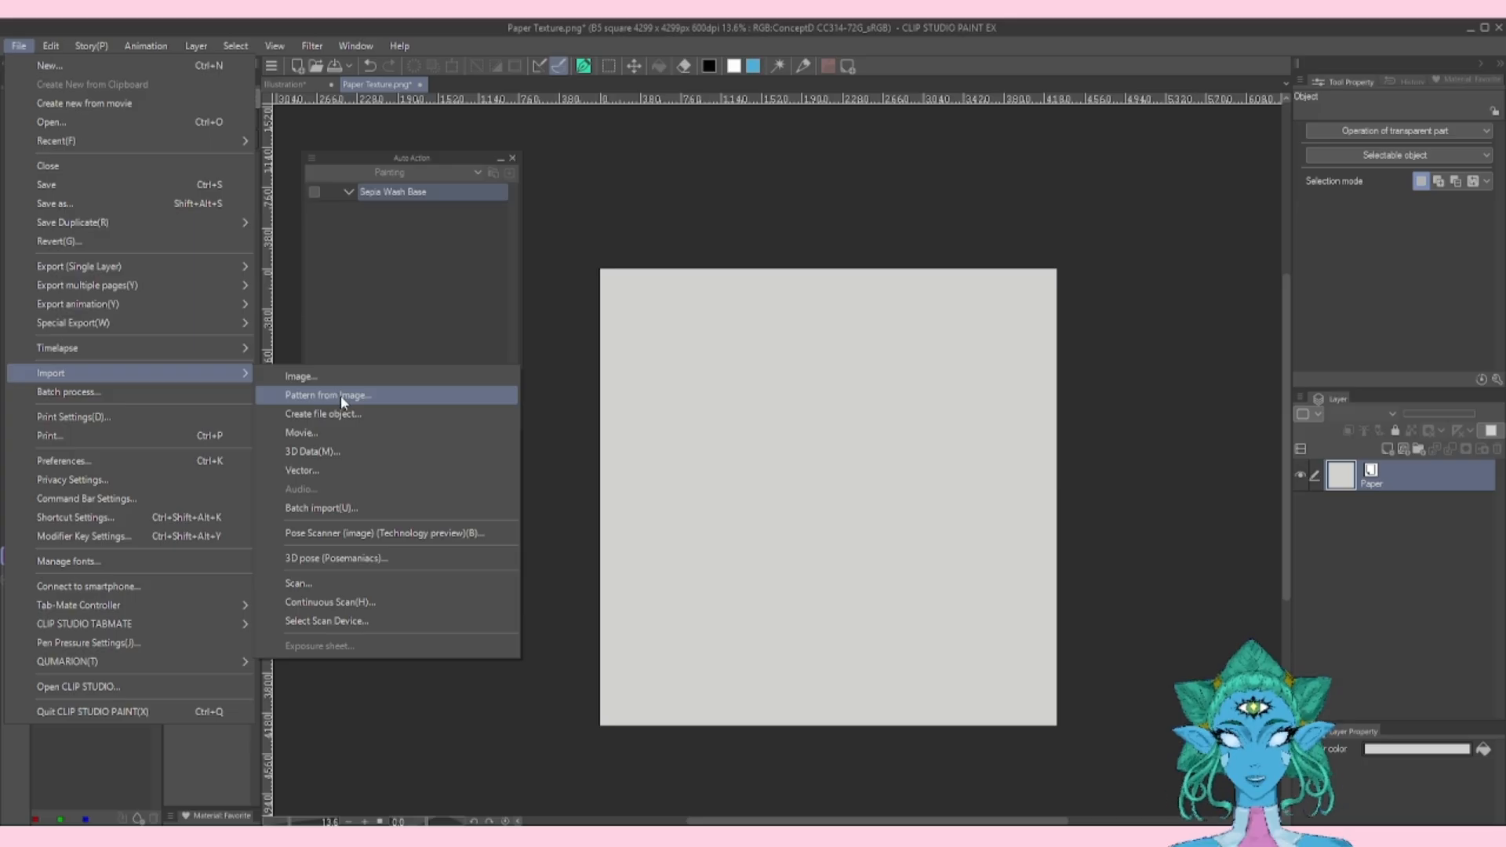
left_click(365, 393)
left_click(281, 210)
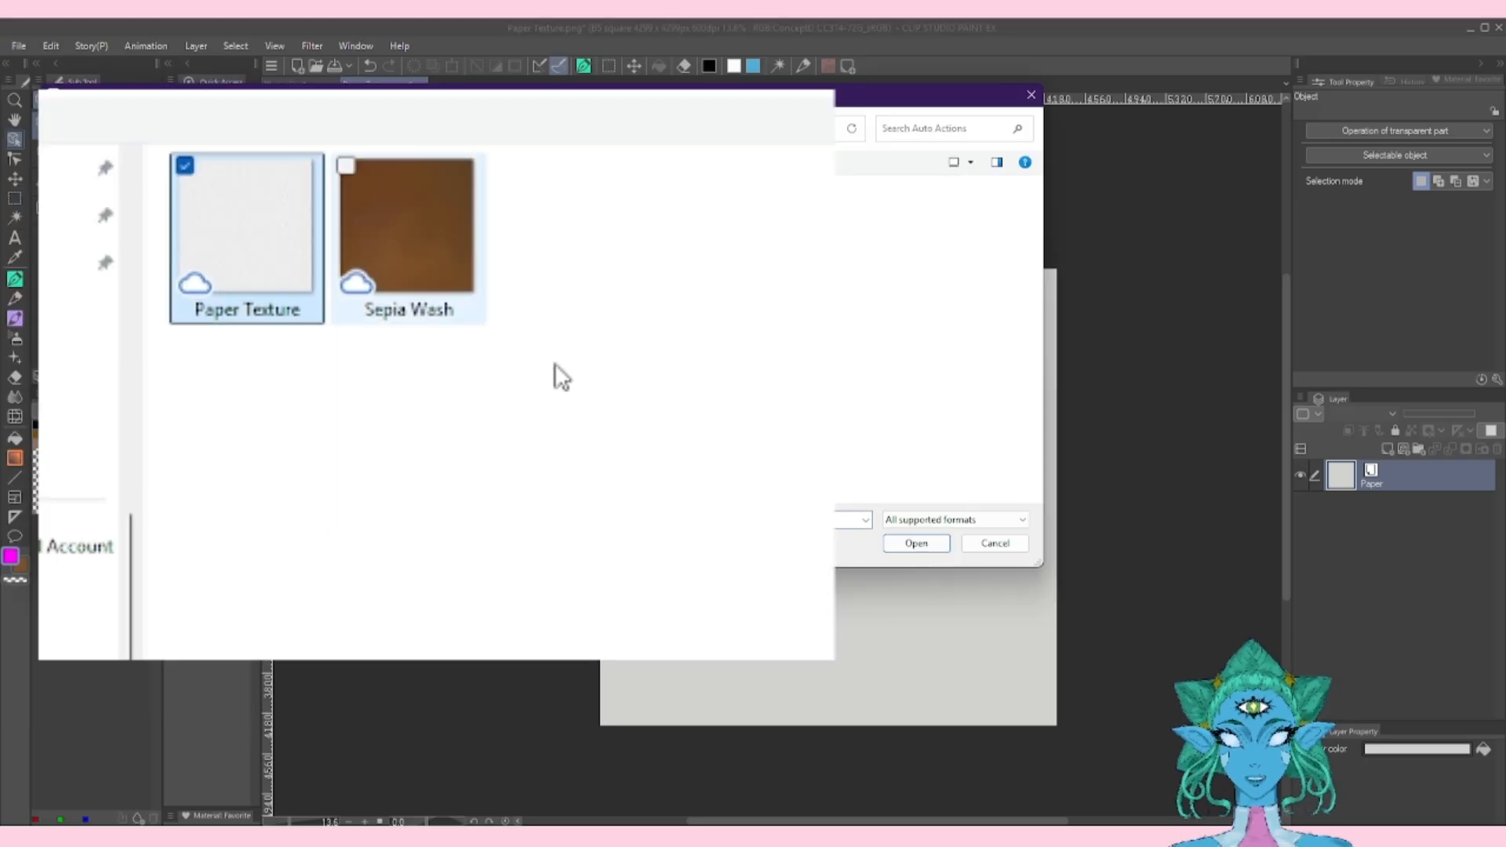
left_click(916, 543)
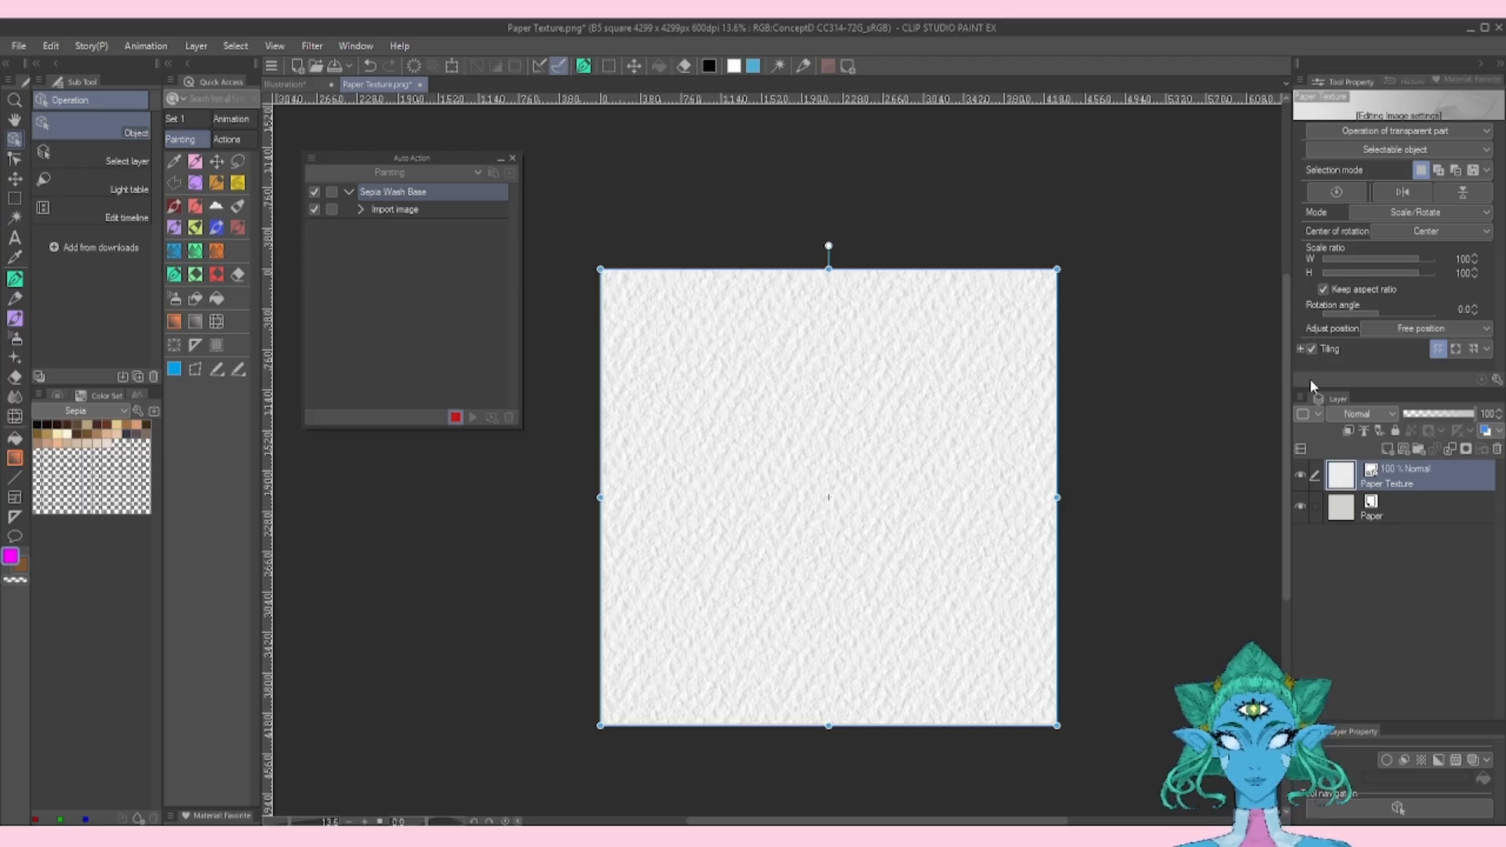
left_click(360, 208)
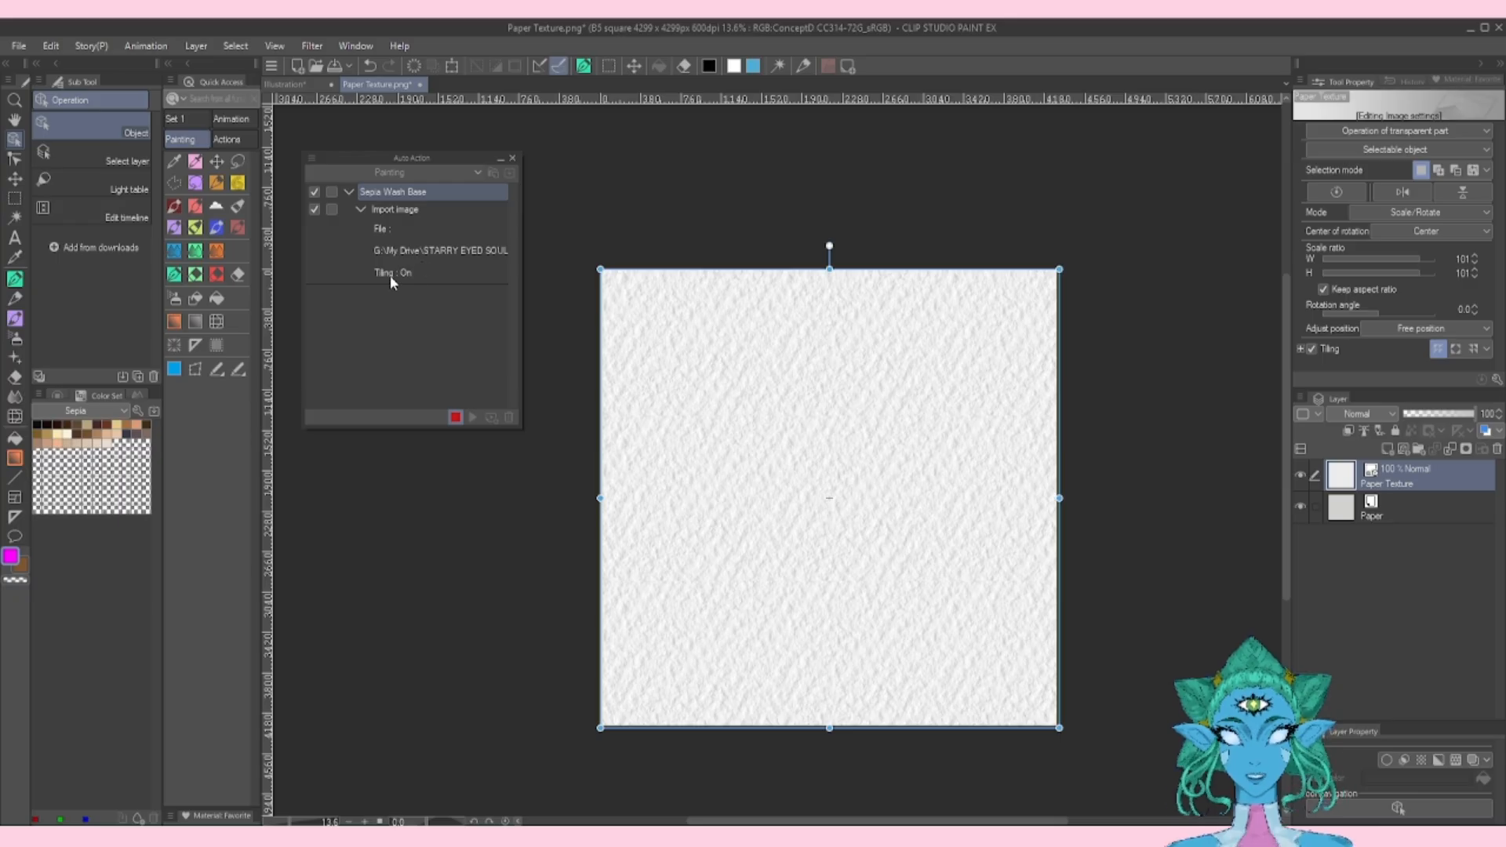
left_click(359, 208)
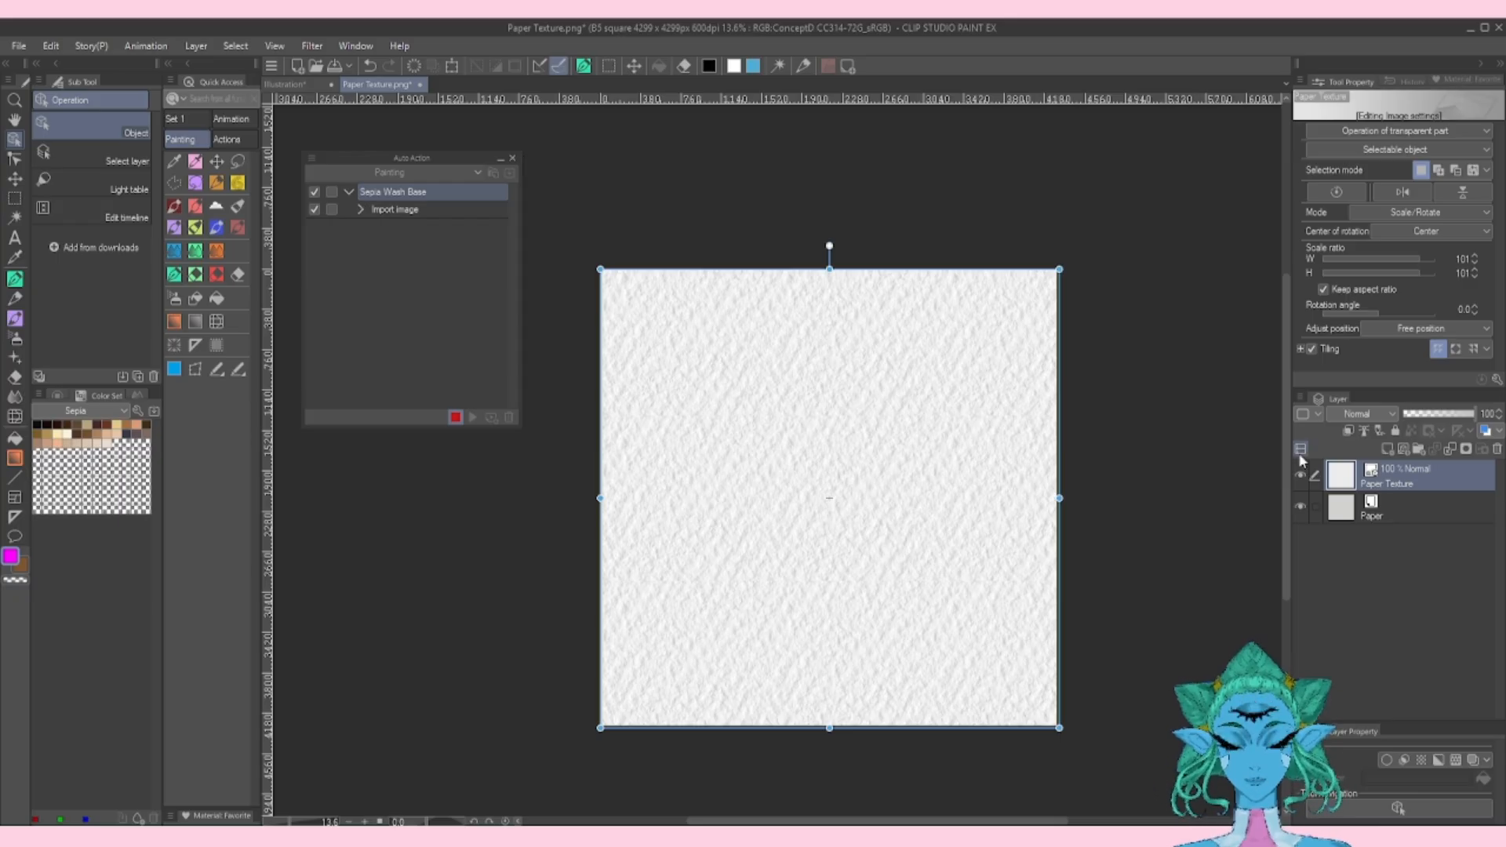
Set the Paper Texture layer's blending mode to Multiply and import Sepia Wash as a pattern from image while recording
left_click(1383, 416)
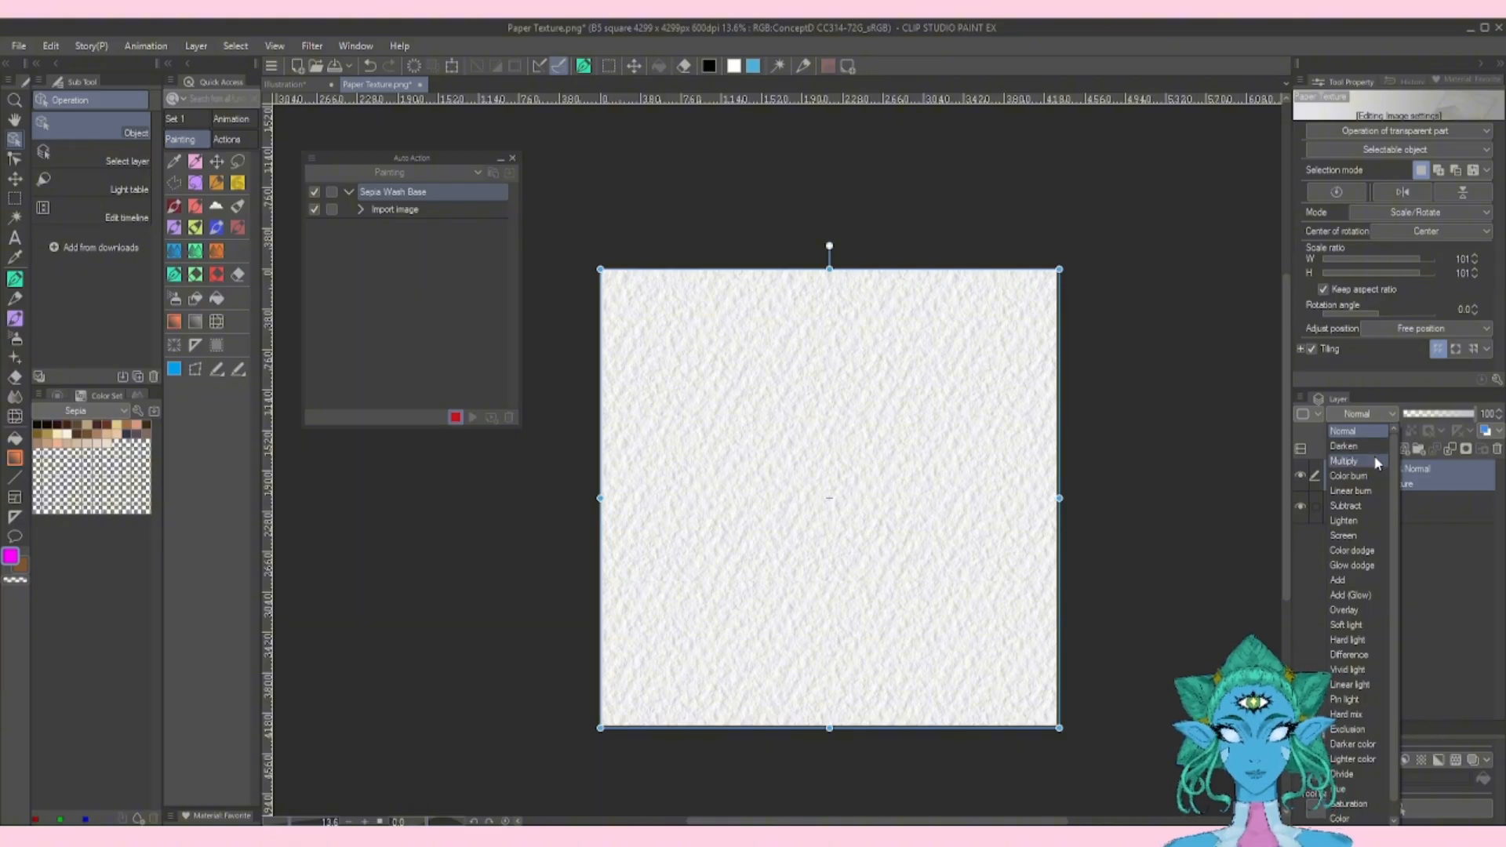
left_click(1344, 462)
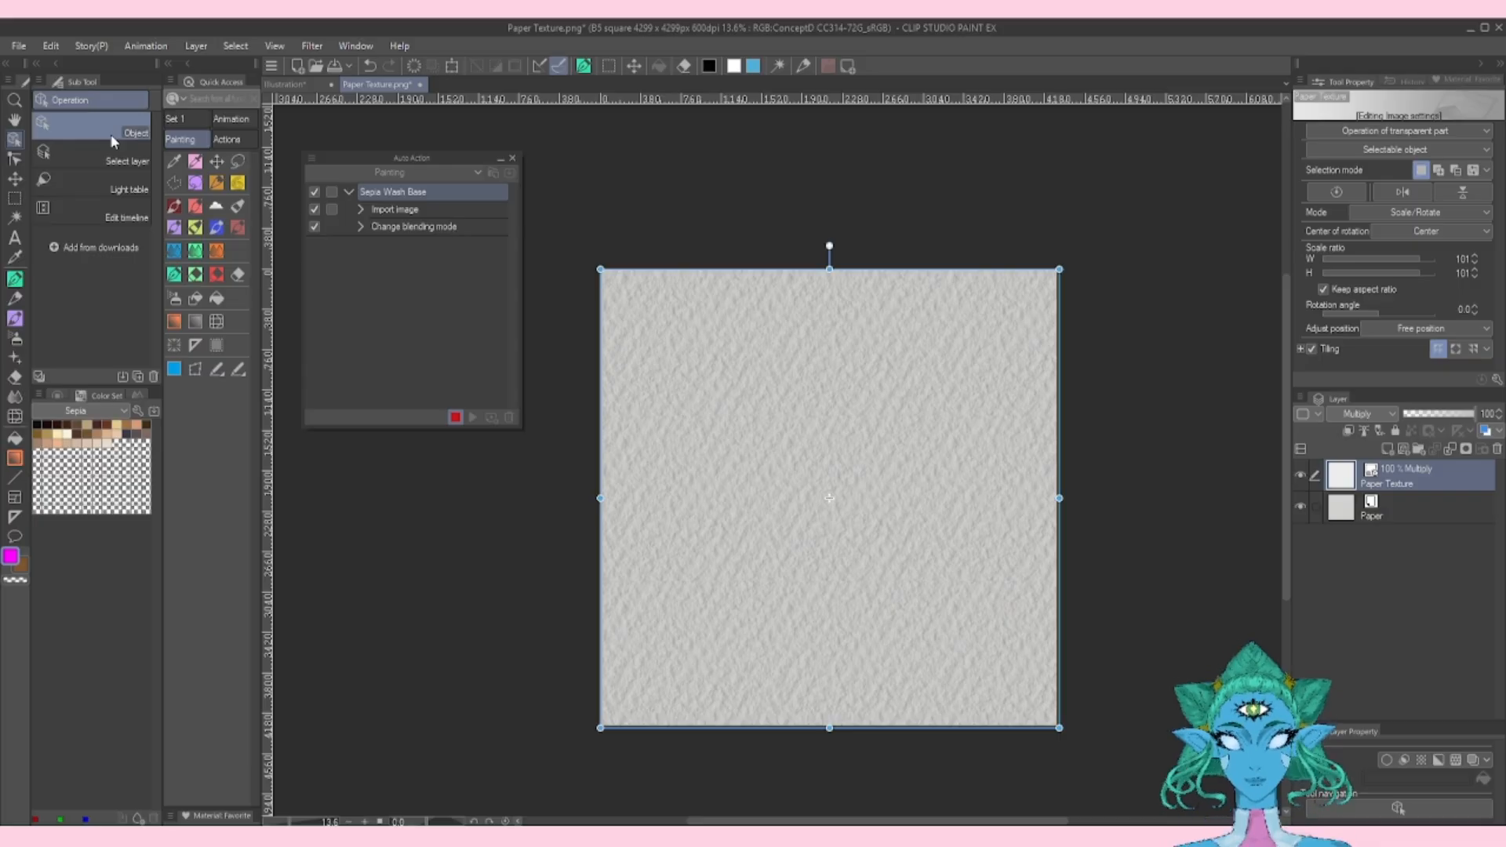
left_click(20, 47)
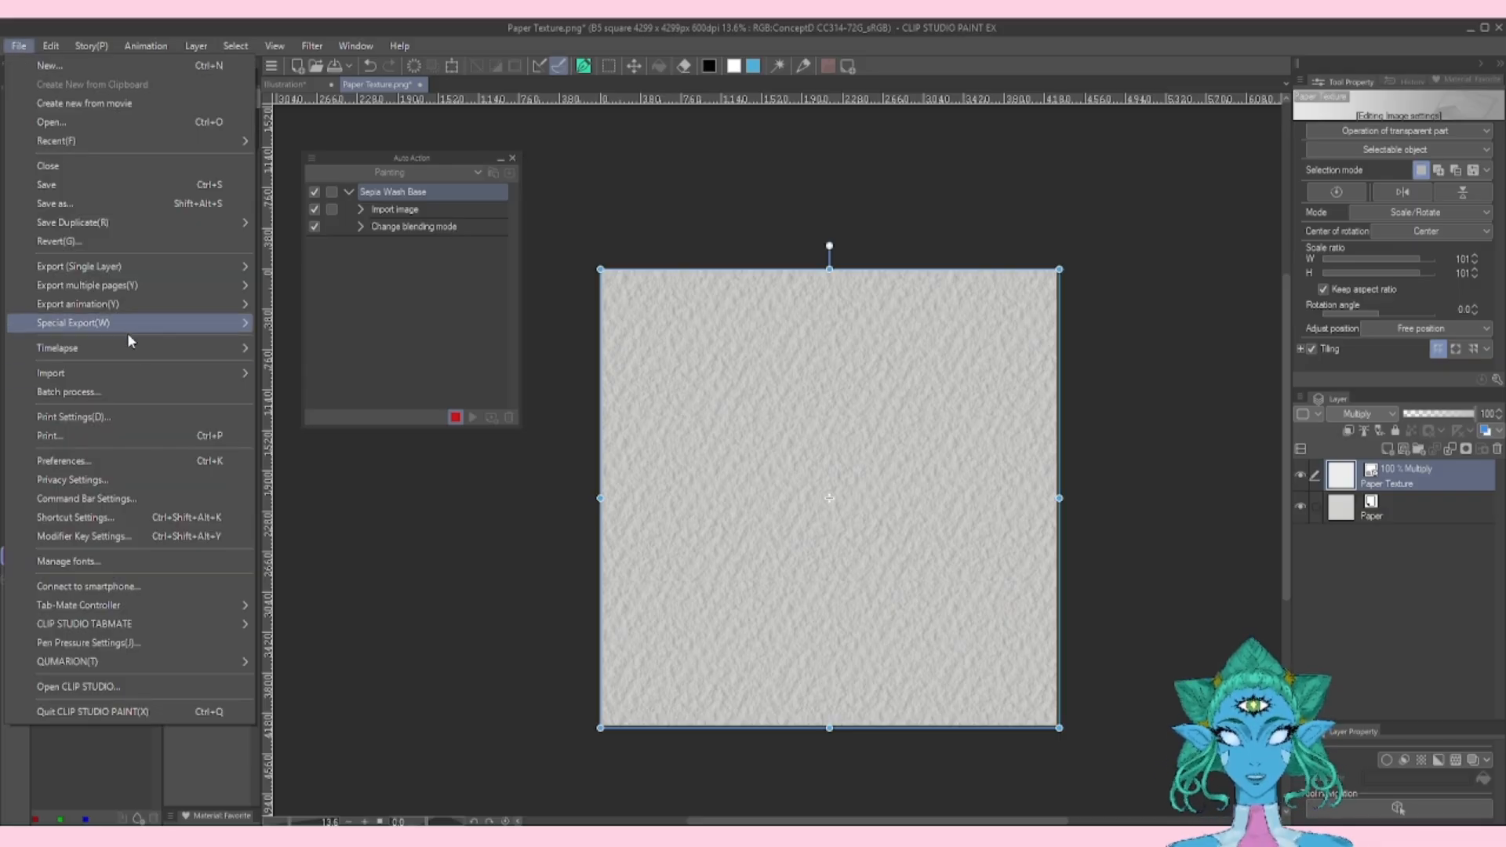
mouse_move(135, 374)
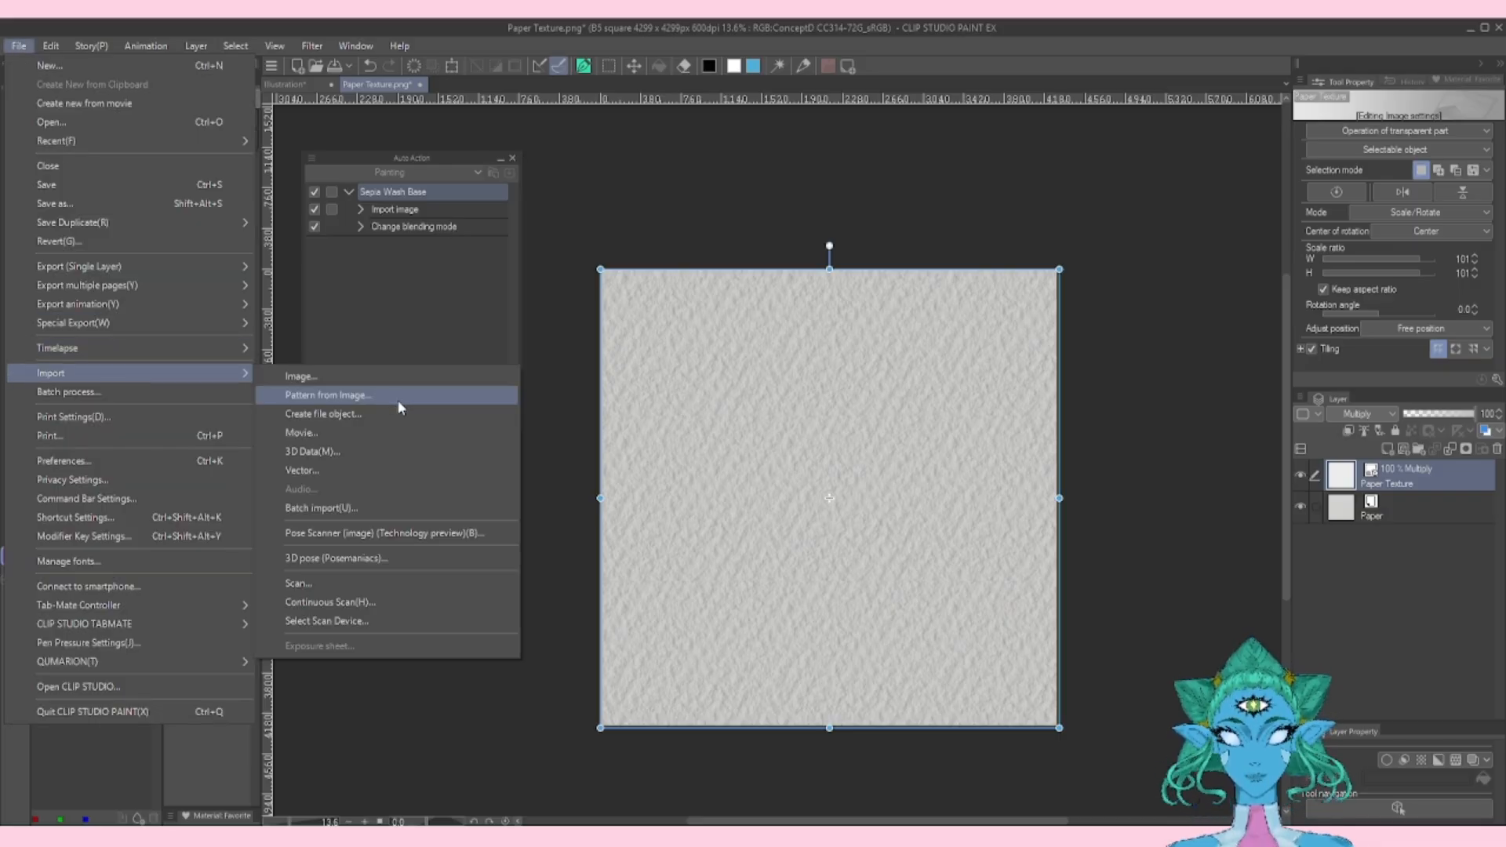
left_click(399, 402)
Set the Sepia Wash layer's blending mode to Multiply and its opacity to 74%
left_click(1360, 414)
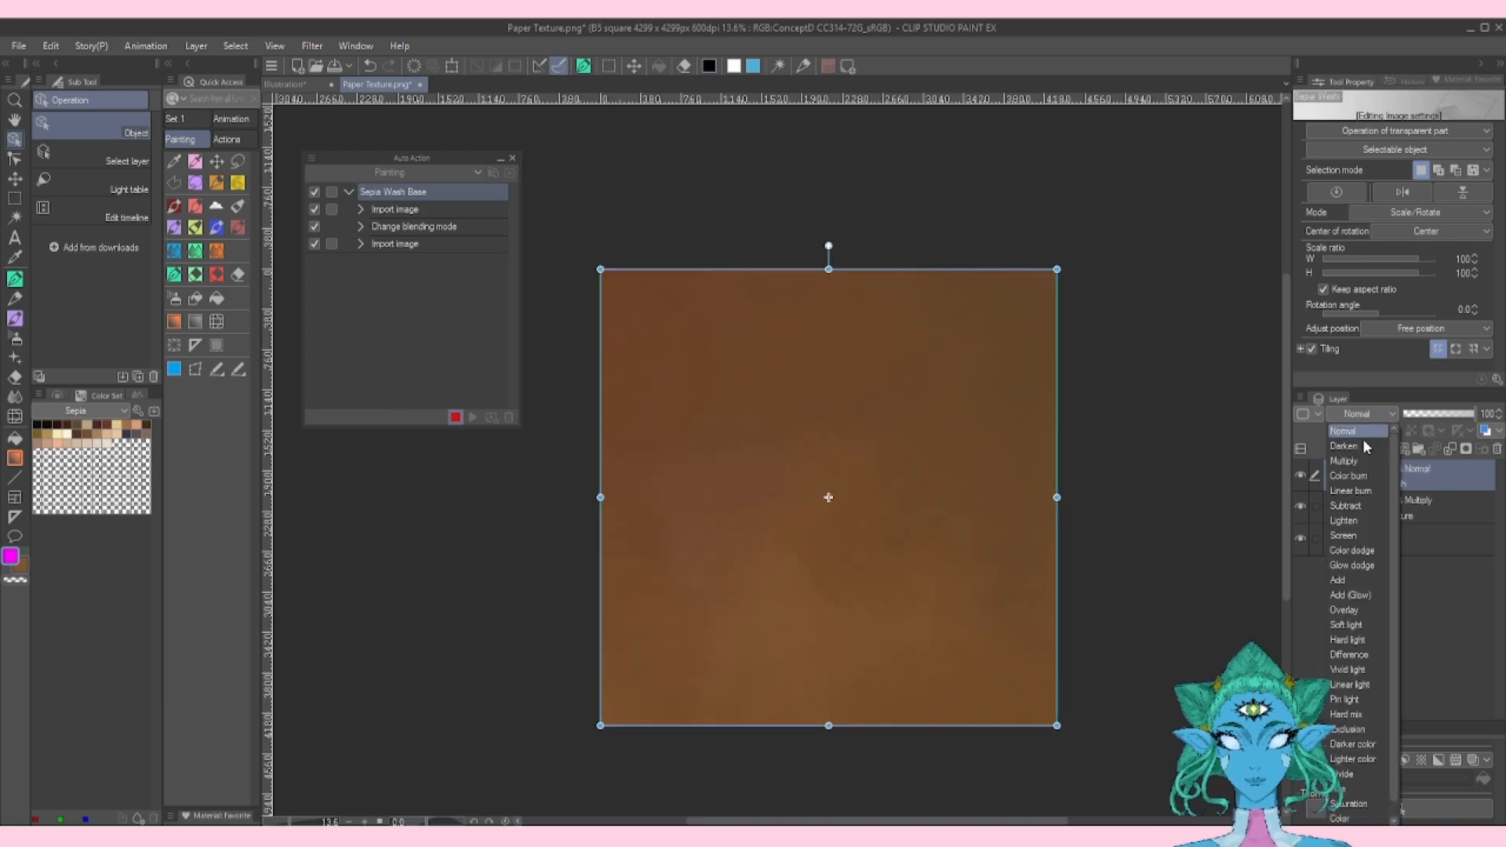
left_click(1362, 463)
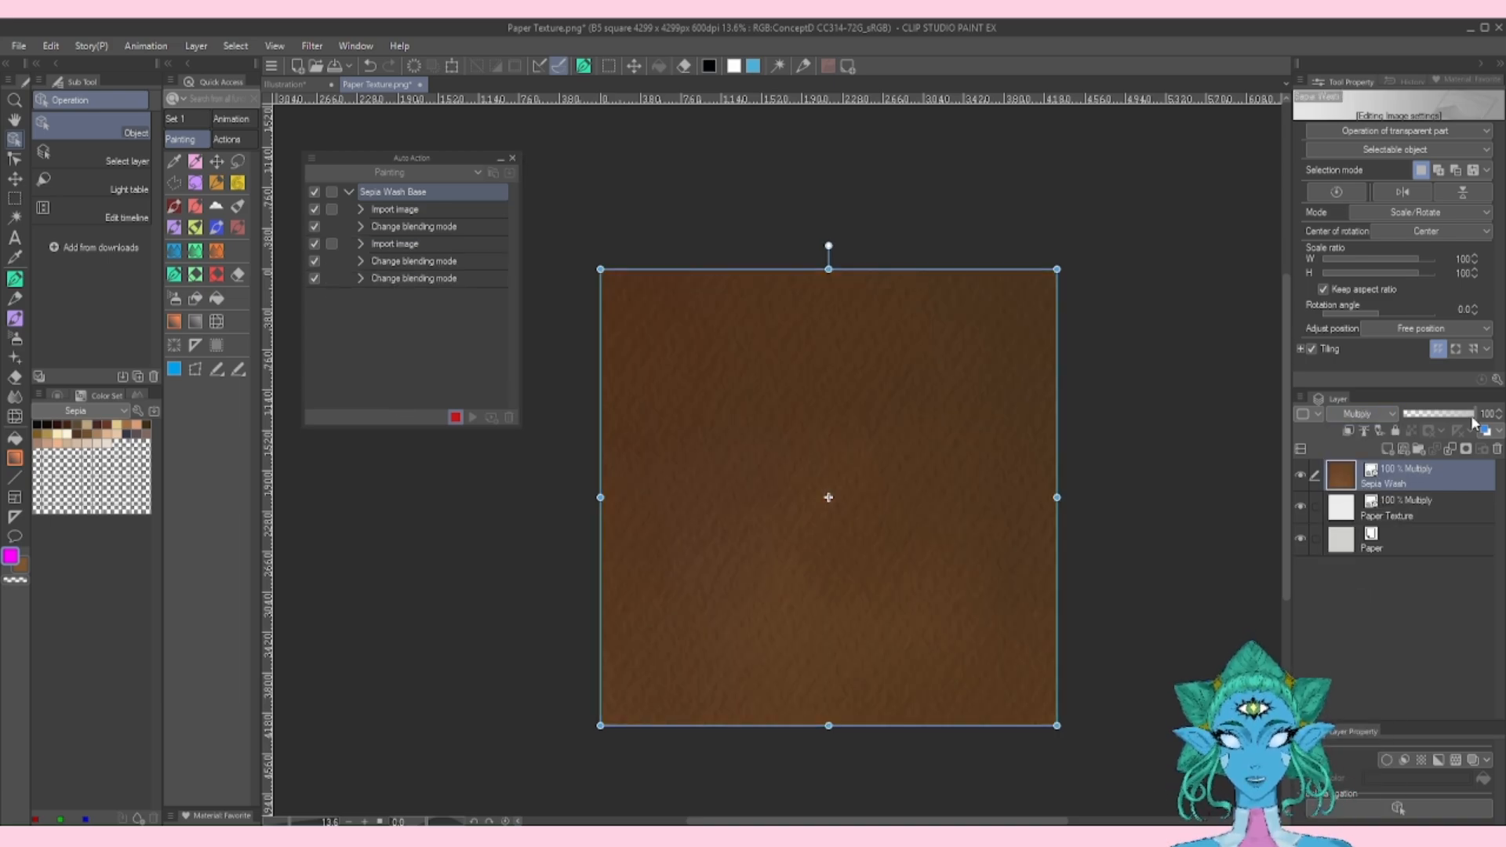
mouse_move(1474, 413)
left_mouse_down()
mouse_move(1444, 420)
mouse_move(1457, 415)
left_mouse_up()
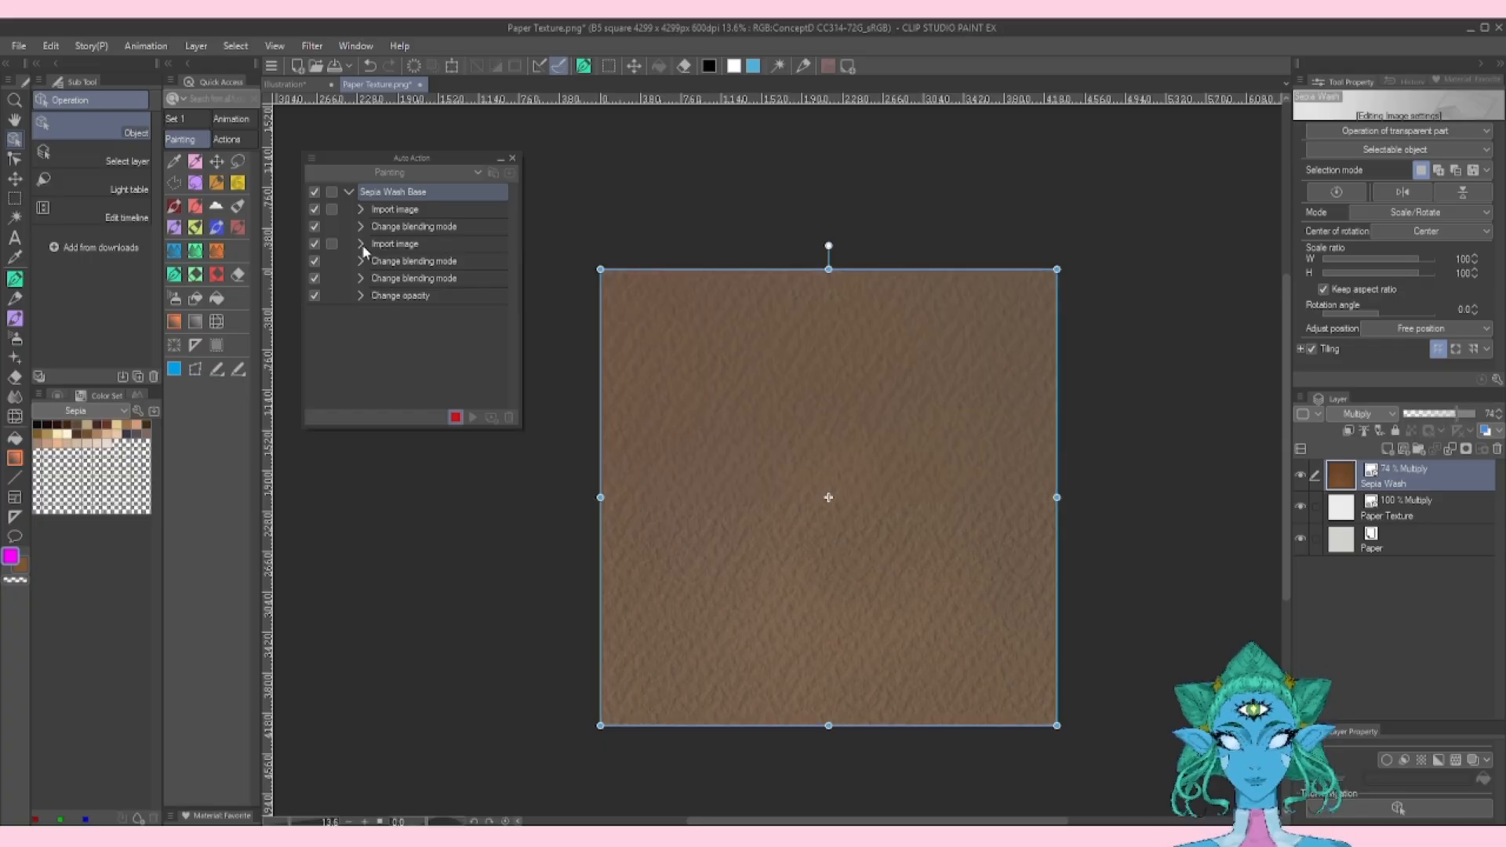
Check the recorded Sepia Wash import settings, add a new raster layer above it, and end the recording
left_click(360, 244)
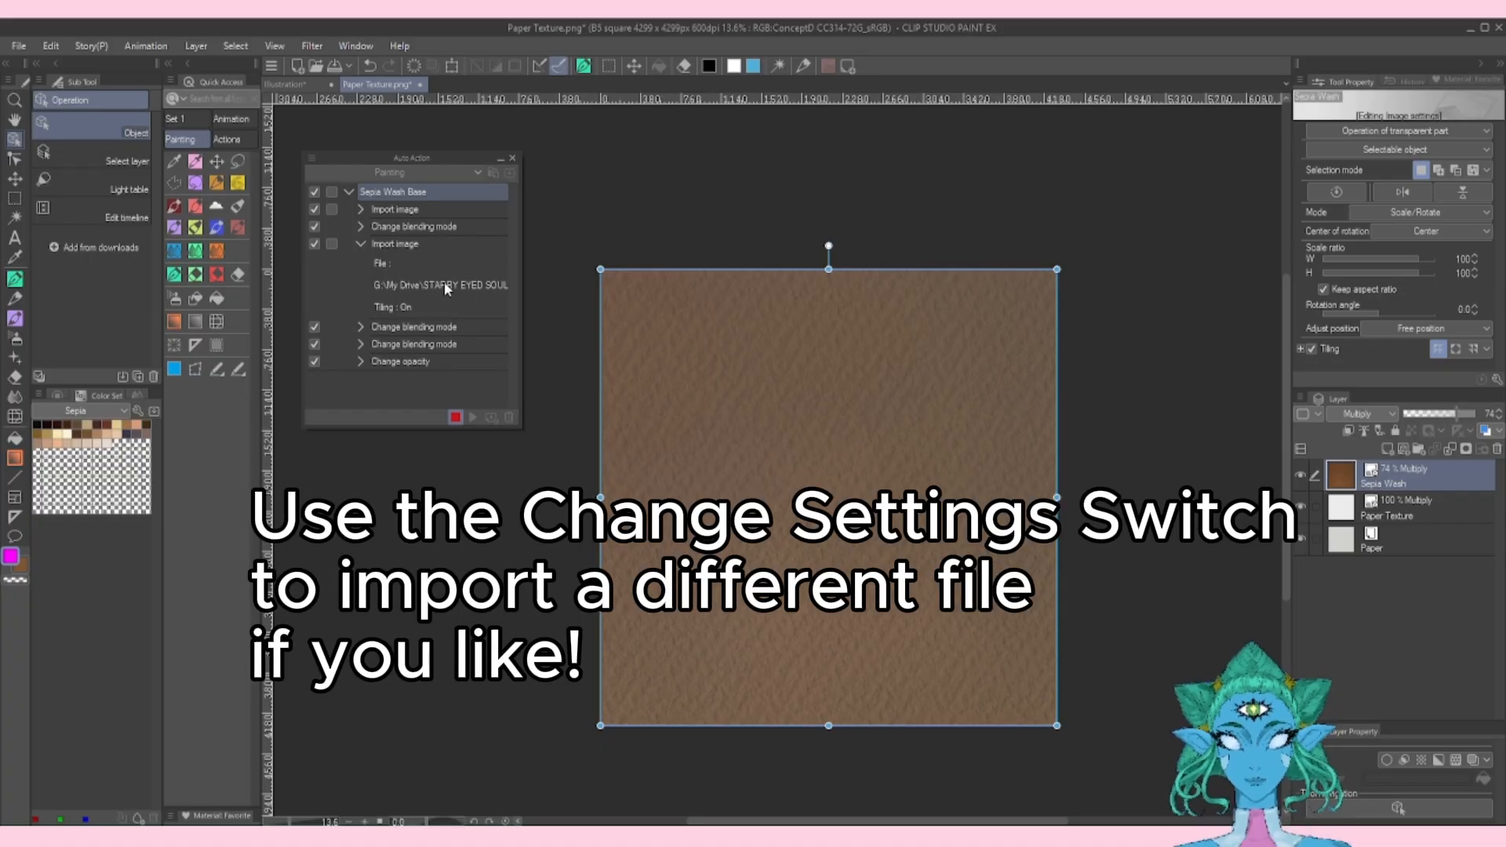
left_click(361, 244)
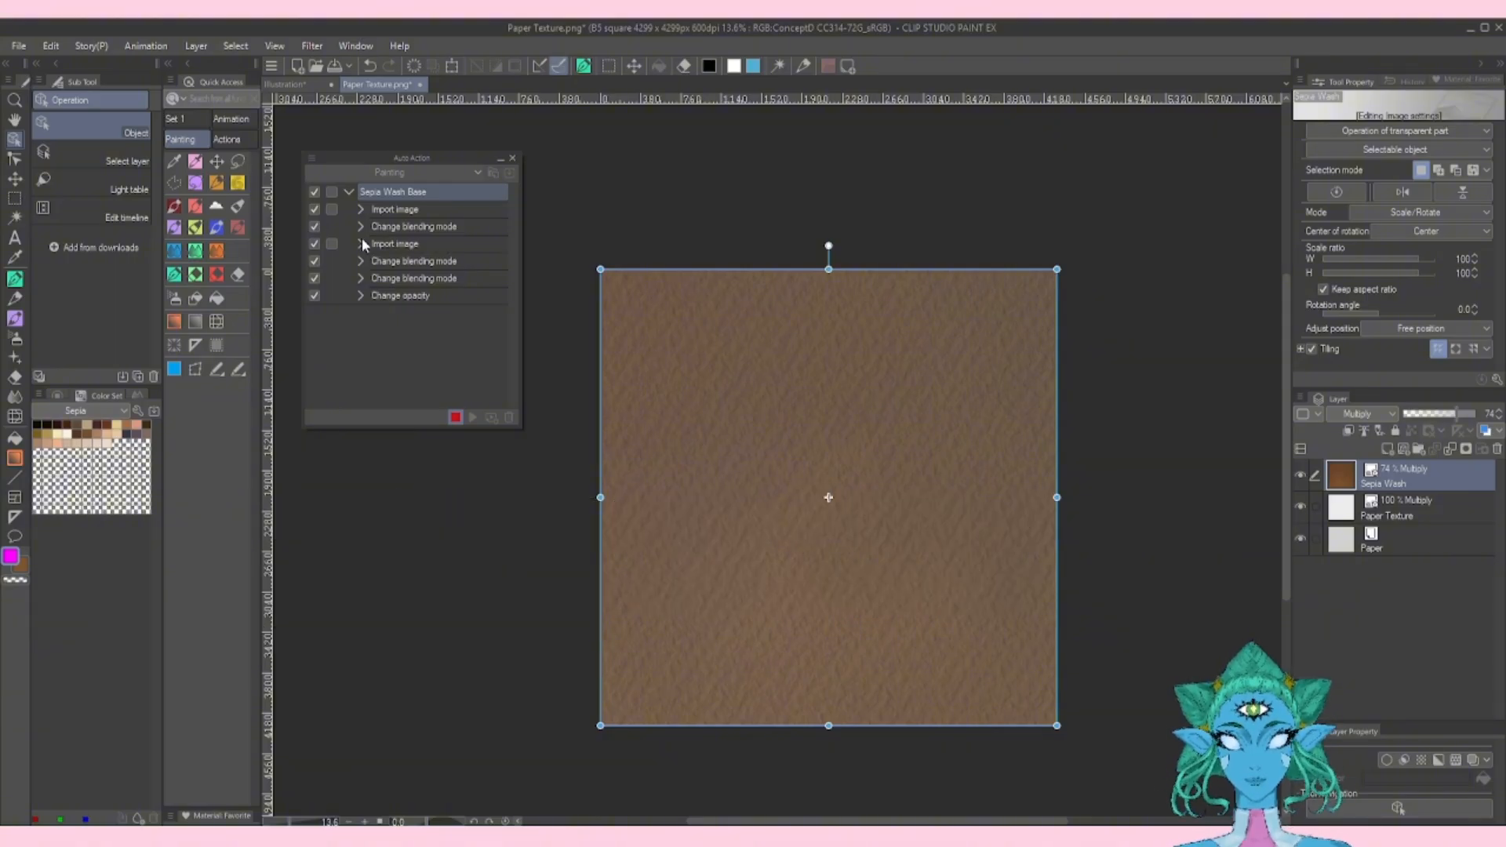
left_click(1387, 449)
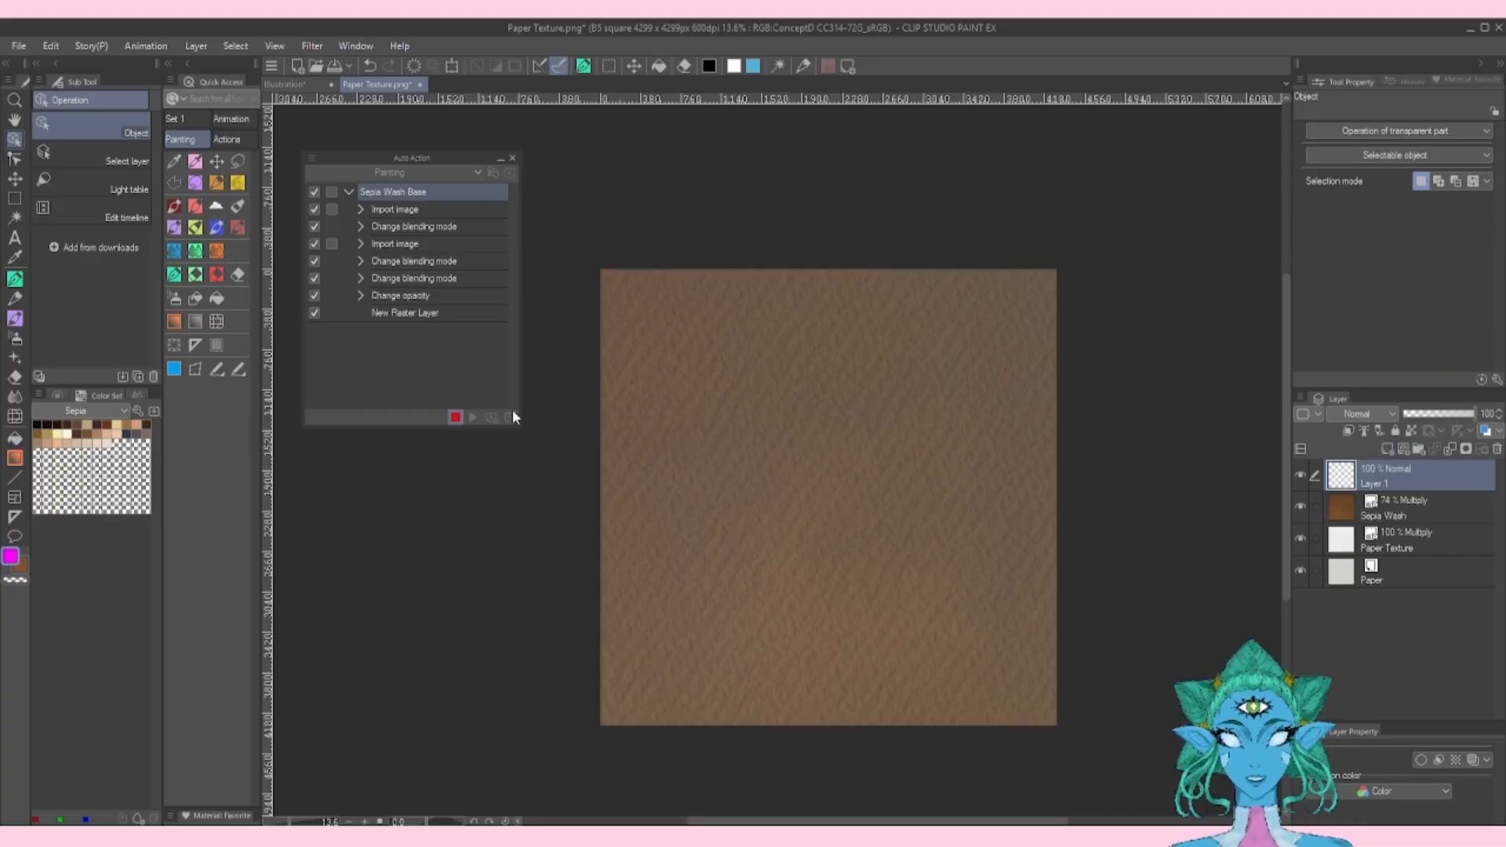
left_click(454, 417)
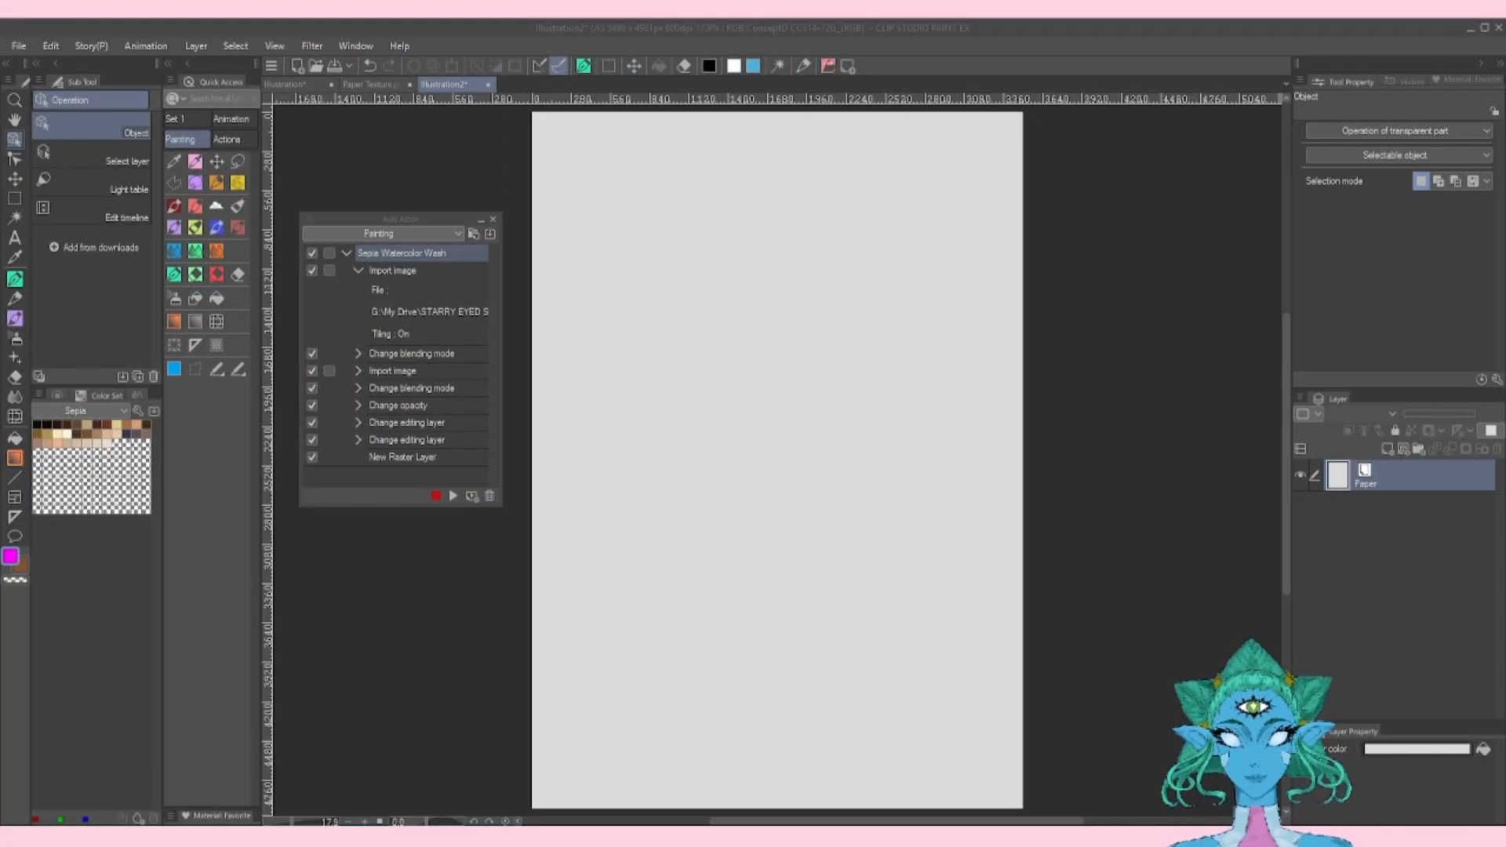
Run the Sepia Watercolor Wash auto action on the blank Illustration2 canvas
left_click(365, 383)
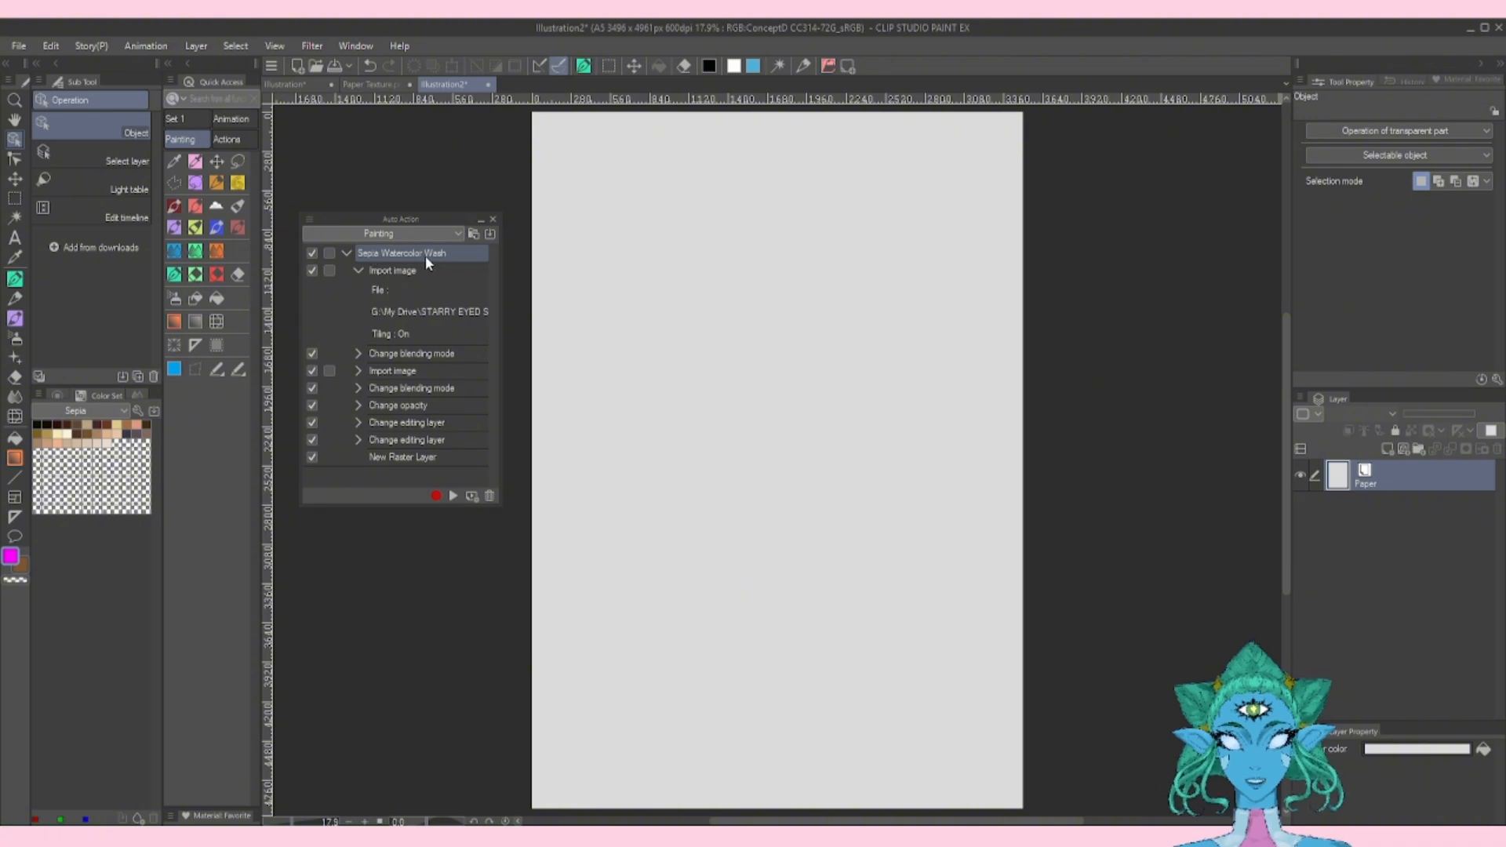
left_click(453, 497)
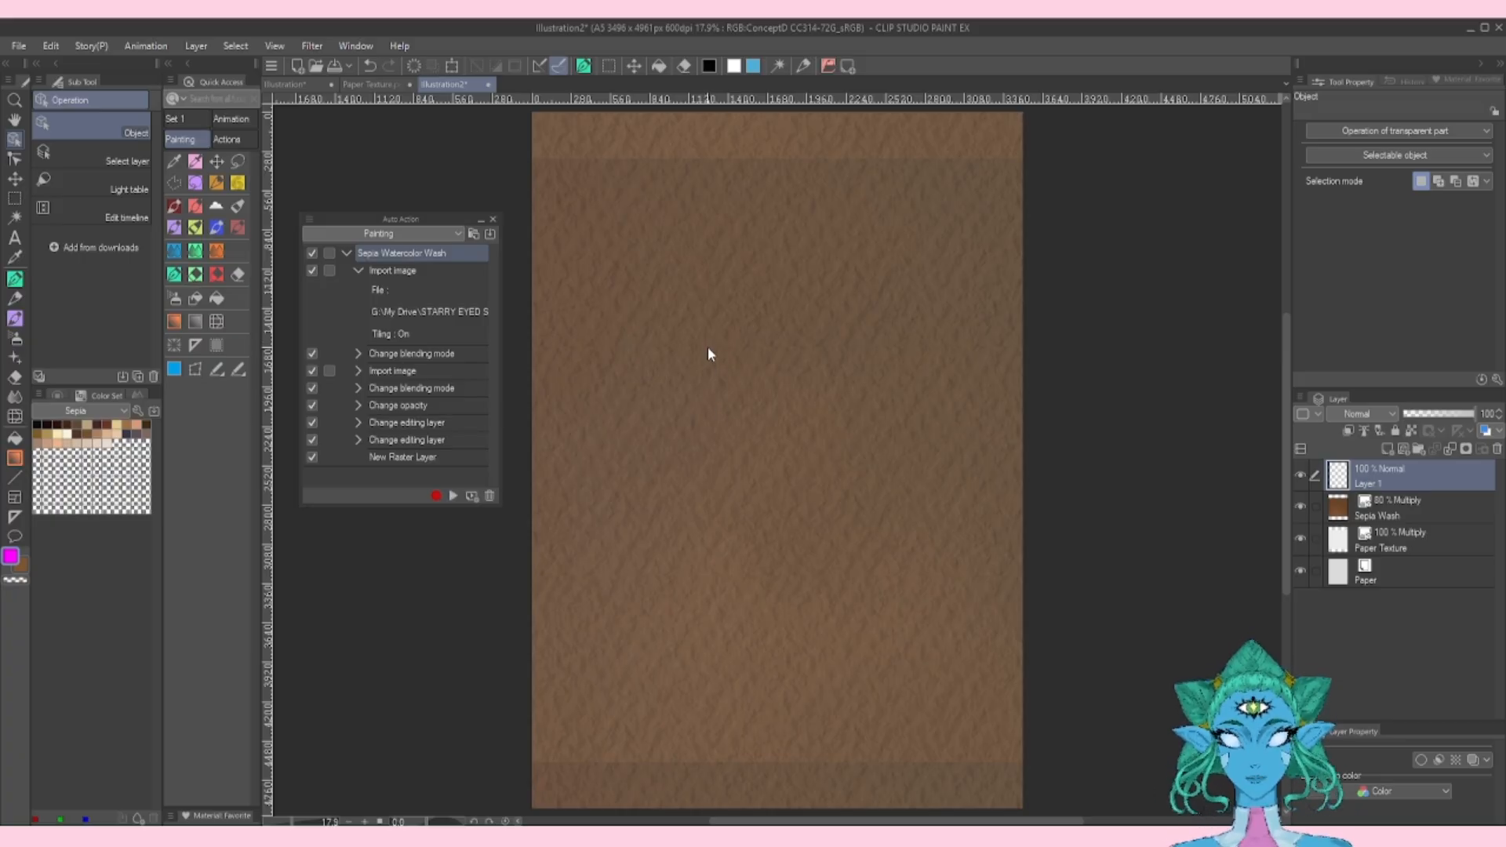
Switch the Sepia Wash tiling to Reverse and scale it to 75%, and shrink the Paper Texture pattern for a finer grain
left_click(1379, 507)
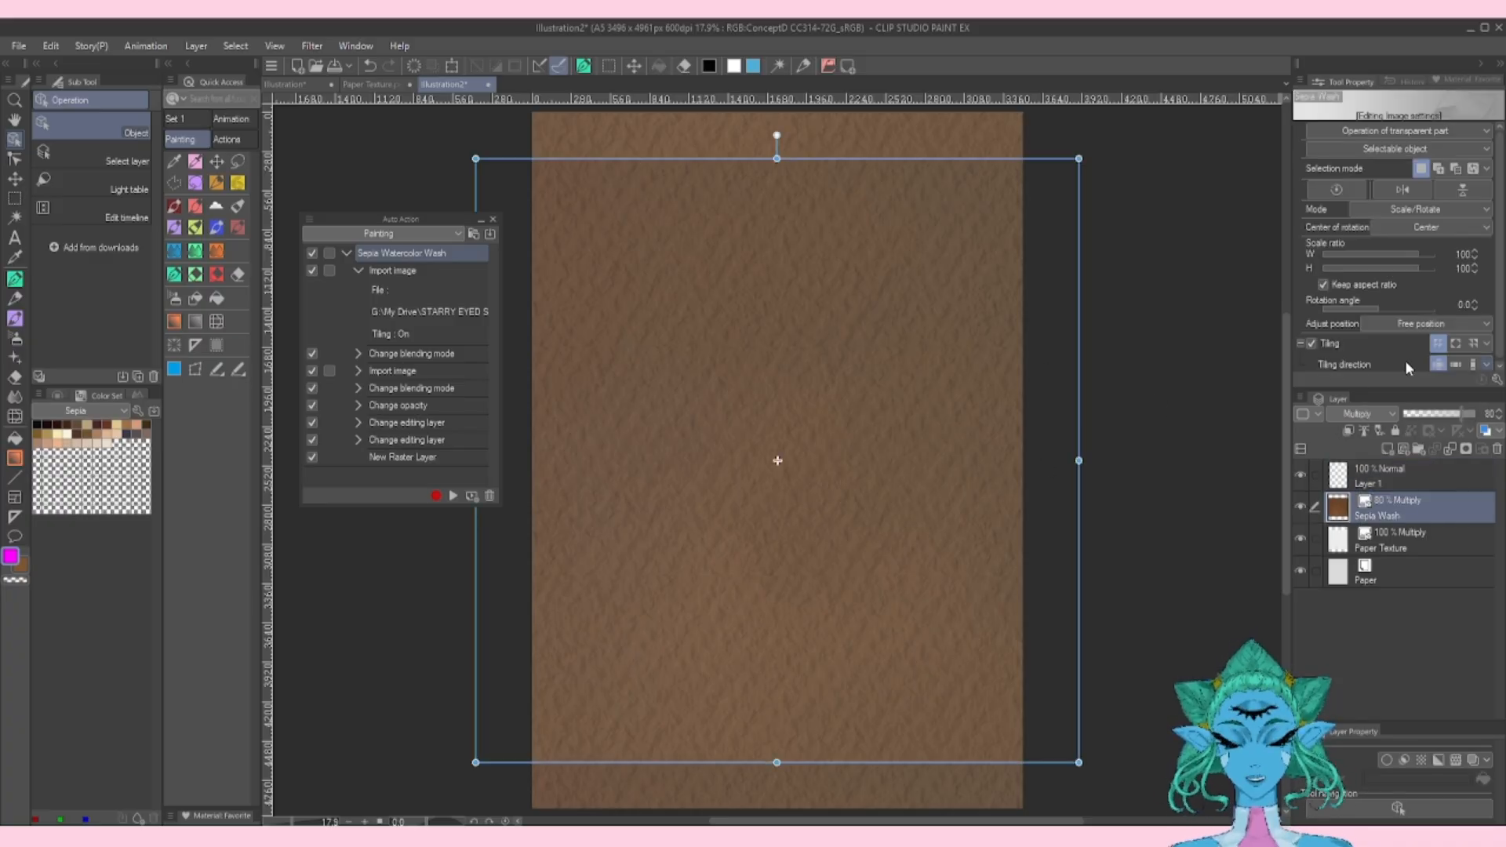
left_click(1456, 343)
left_click_drag(1084, 154, 901, 312)
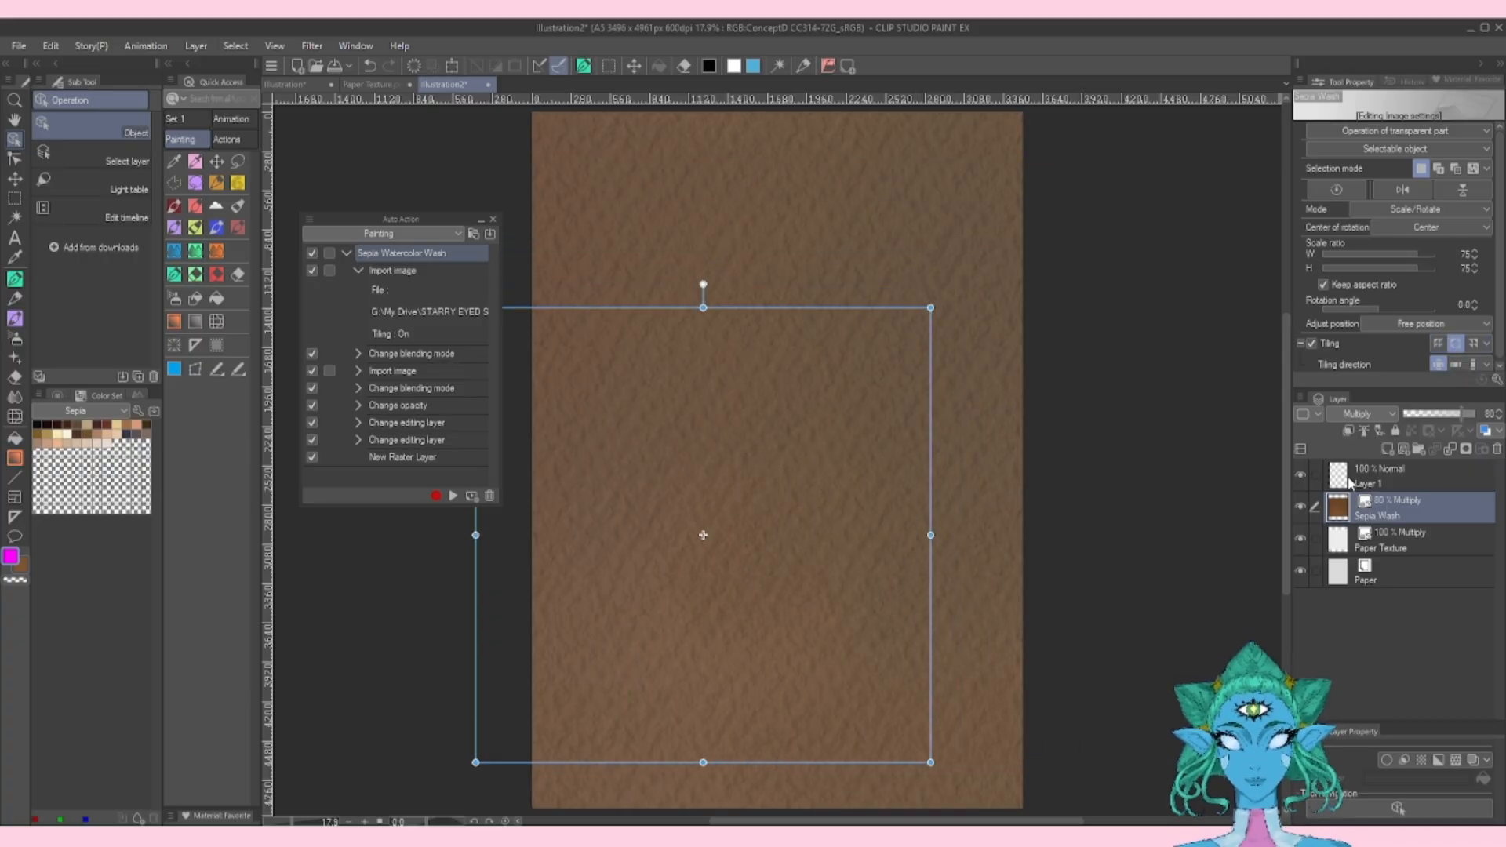
left_click(1345, 548)
left_click_drag(1036, 203, 670, 565)
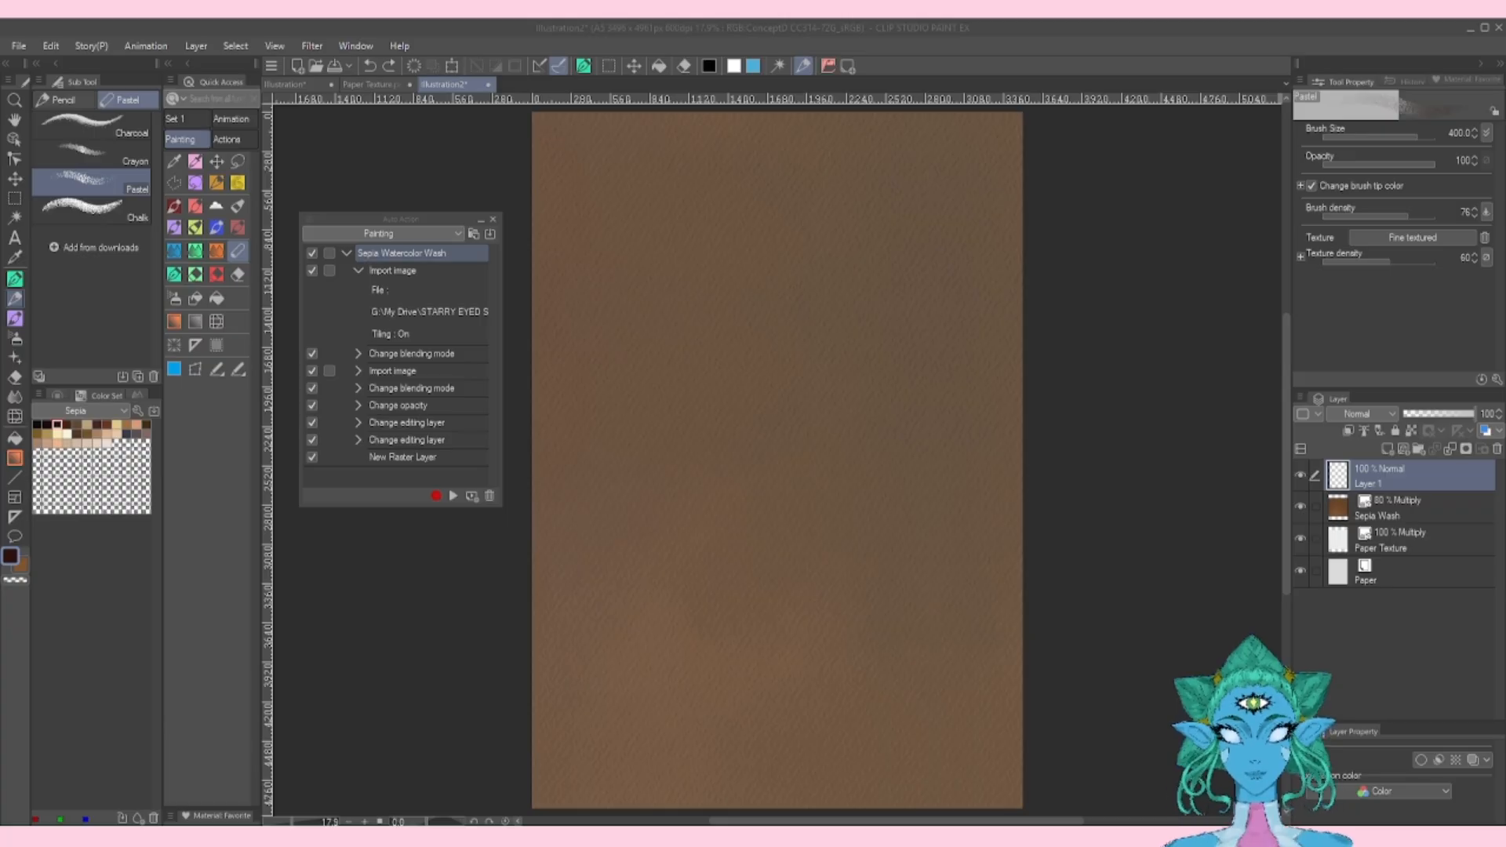
Paint a dark brown curved stroke on Layer 1 in the canvas's upper part with the Pastel brush at size 400
mouse_move(682, 288)
left_mouse_down()
mouse_move(770, 251)
mouse_move(802, 260)
mouse_move(769, 276)
mouse_move(717, 366)
left_mouse_up()
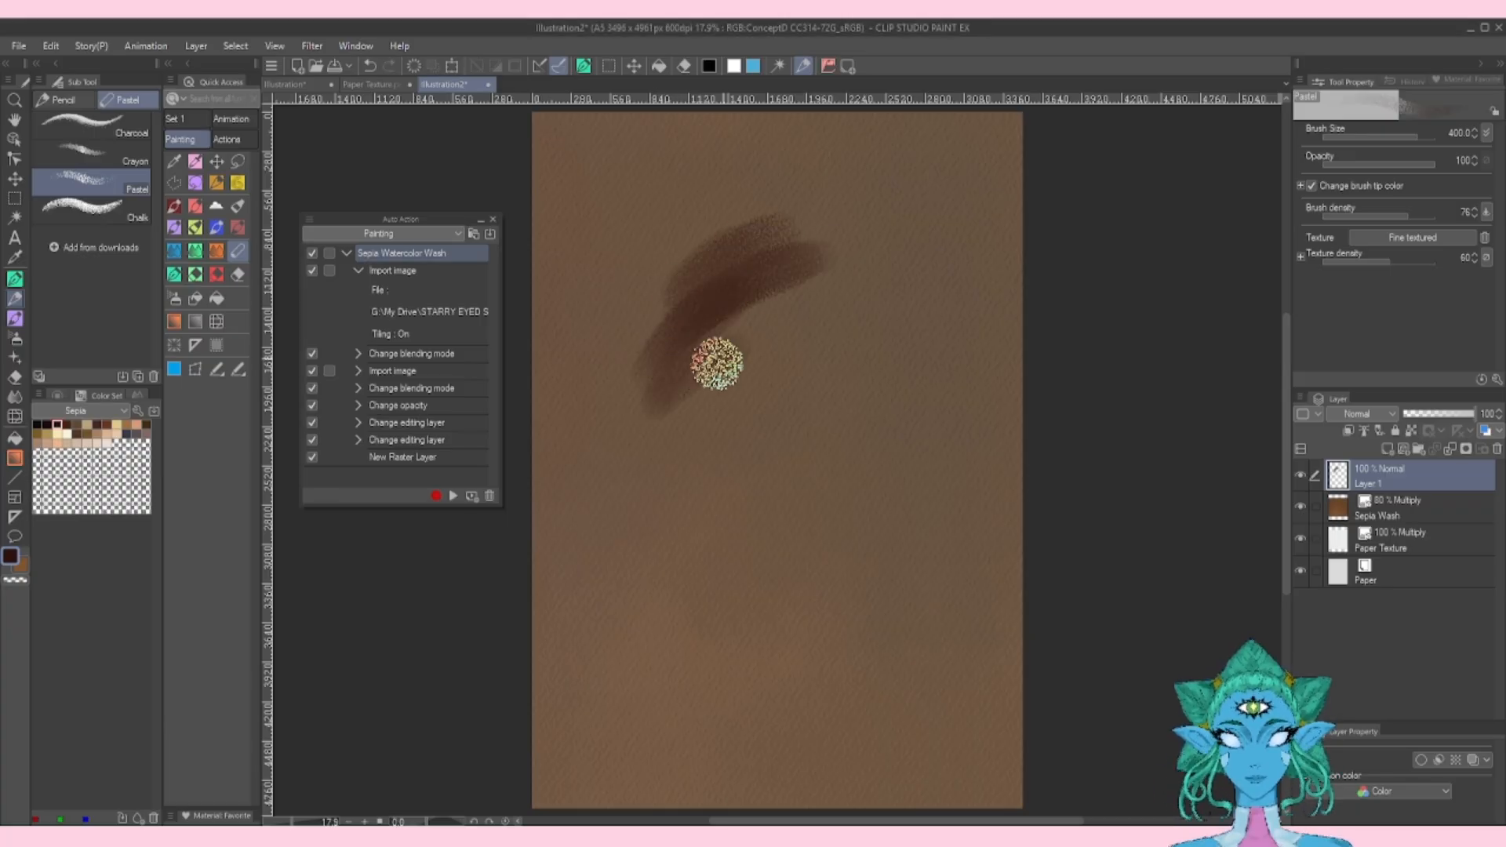